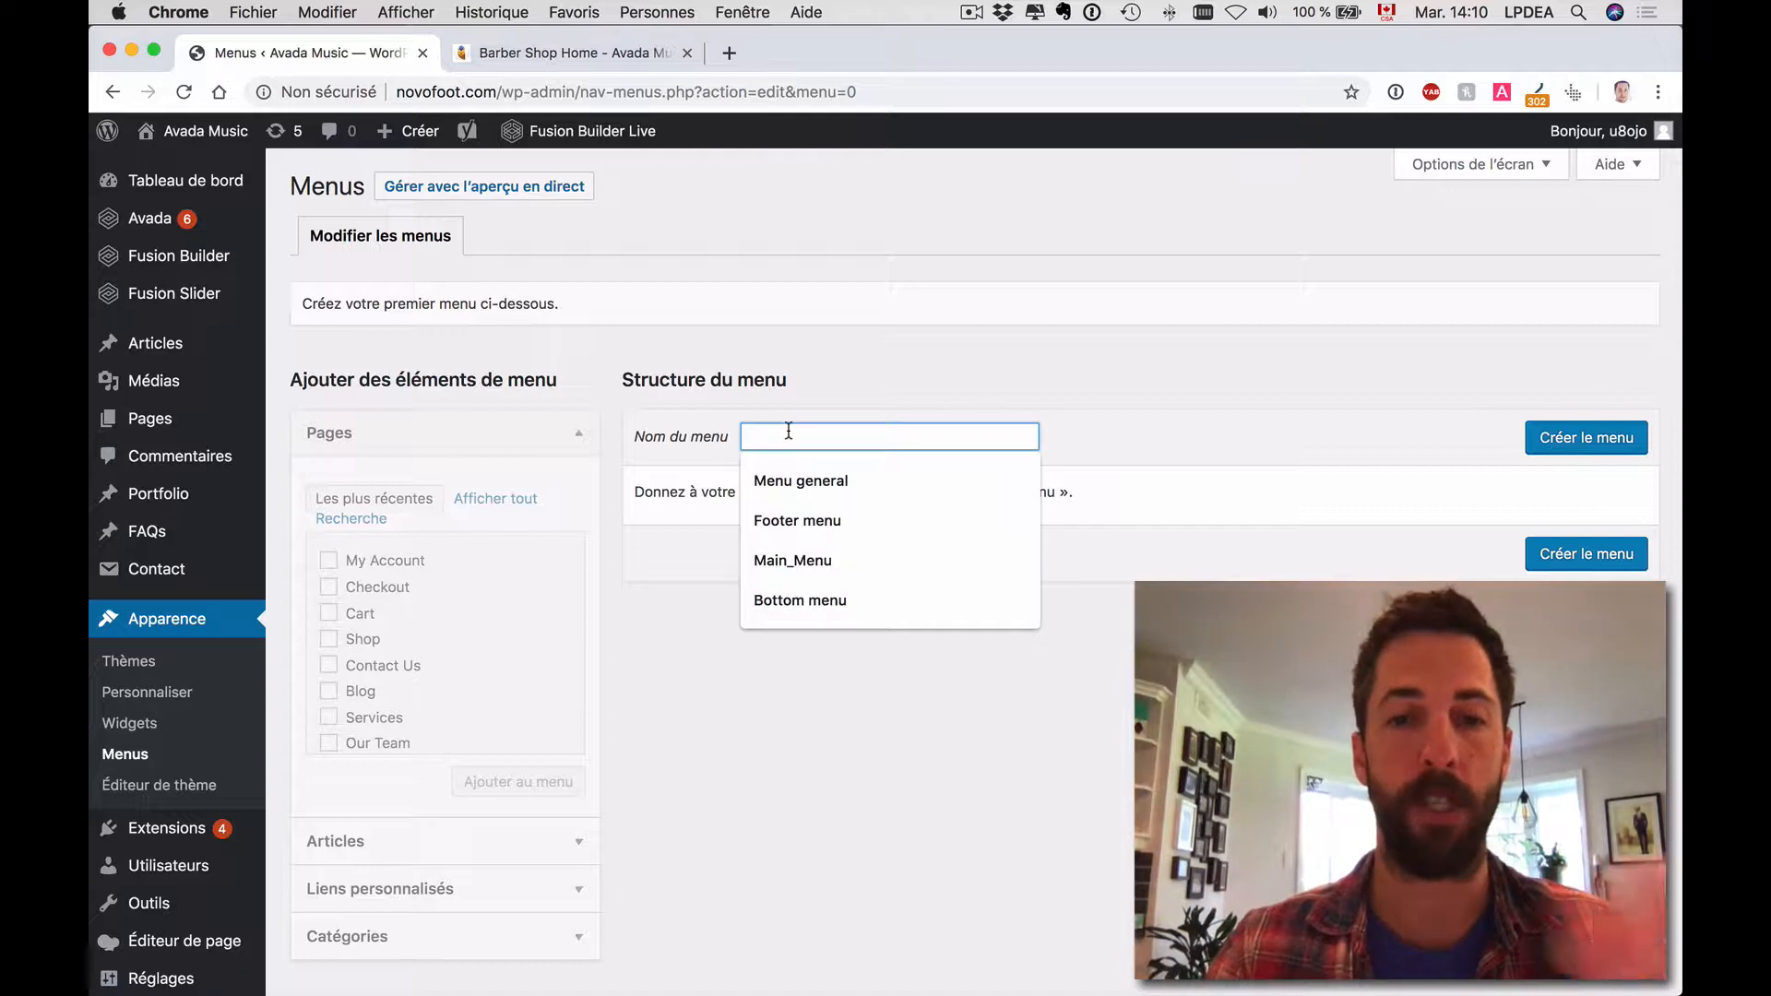
# Create a new menu named "Menu général".
pyautogui.write('Menu')
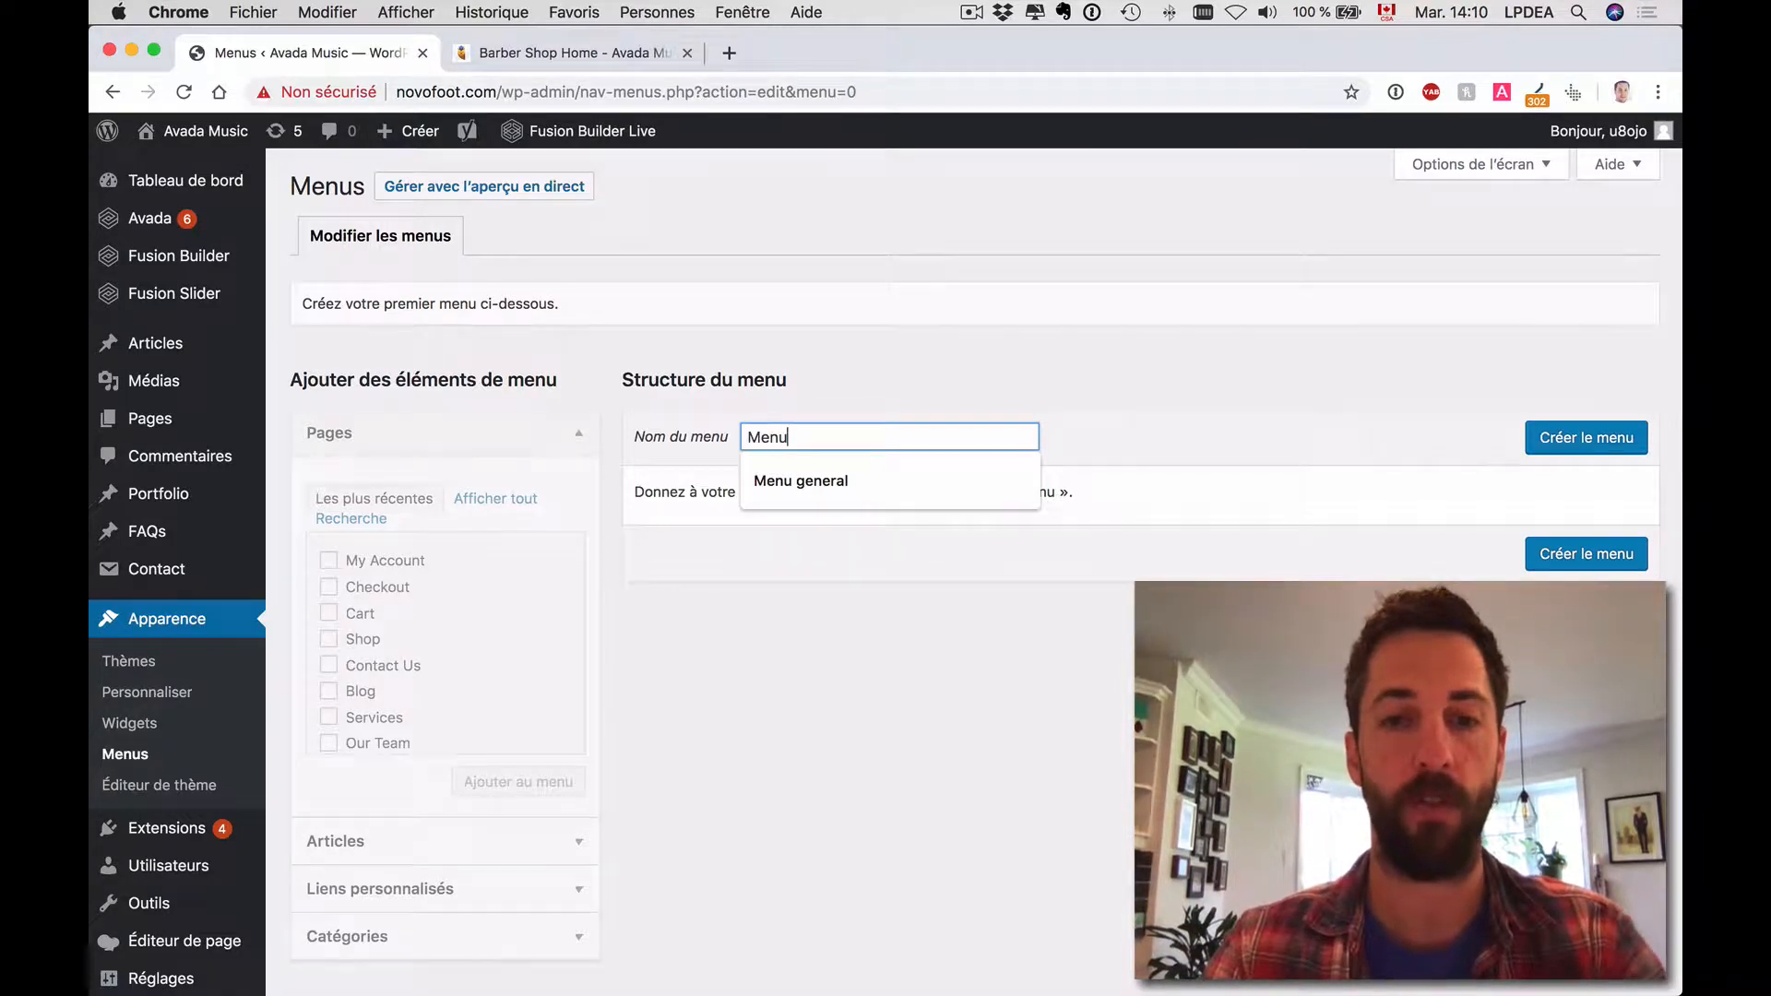
pyautogui.write(' général')
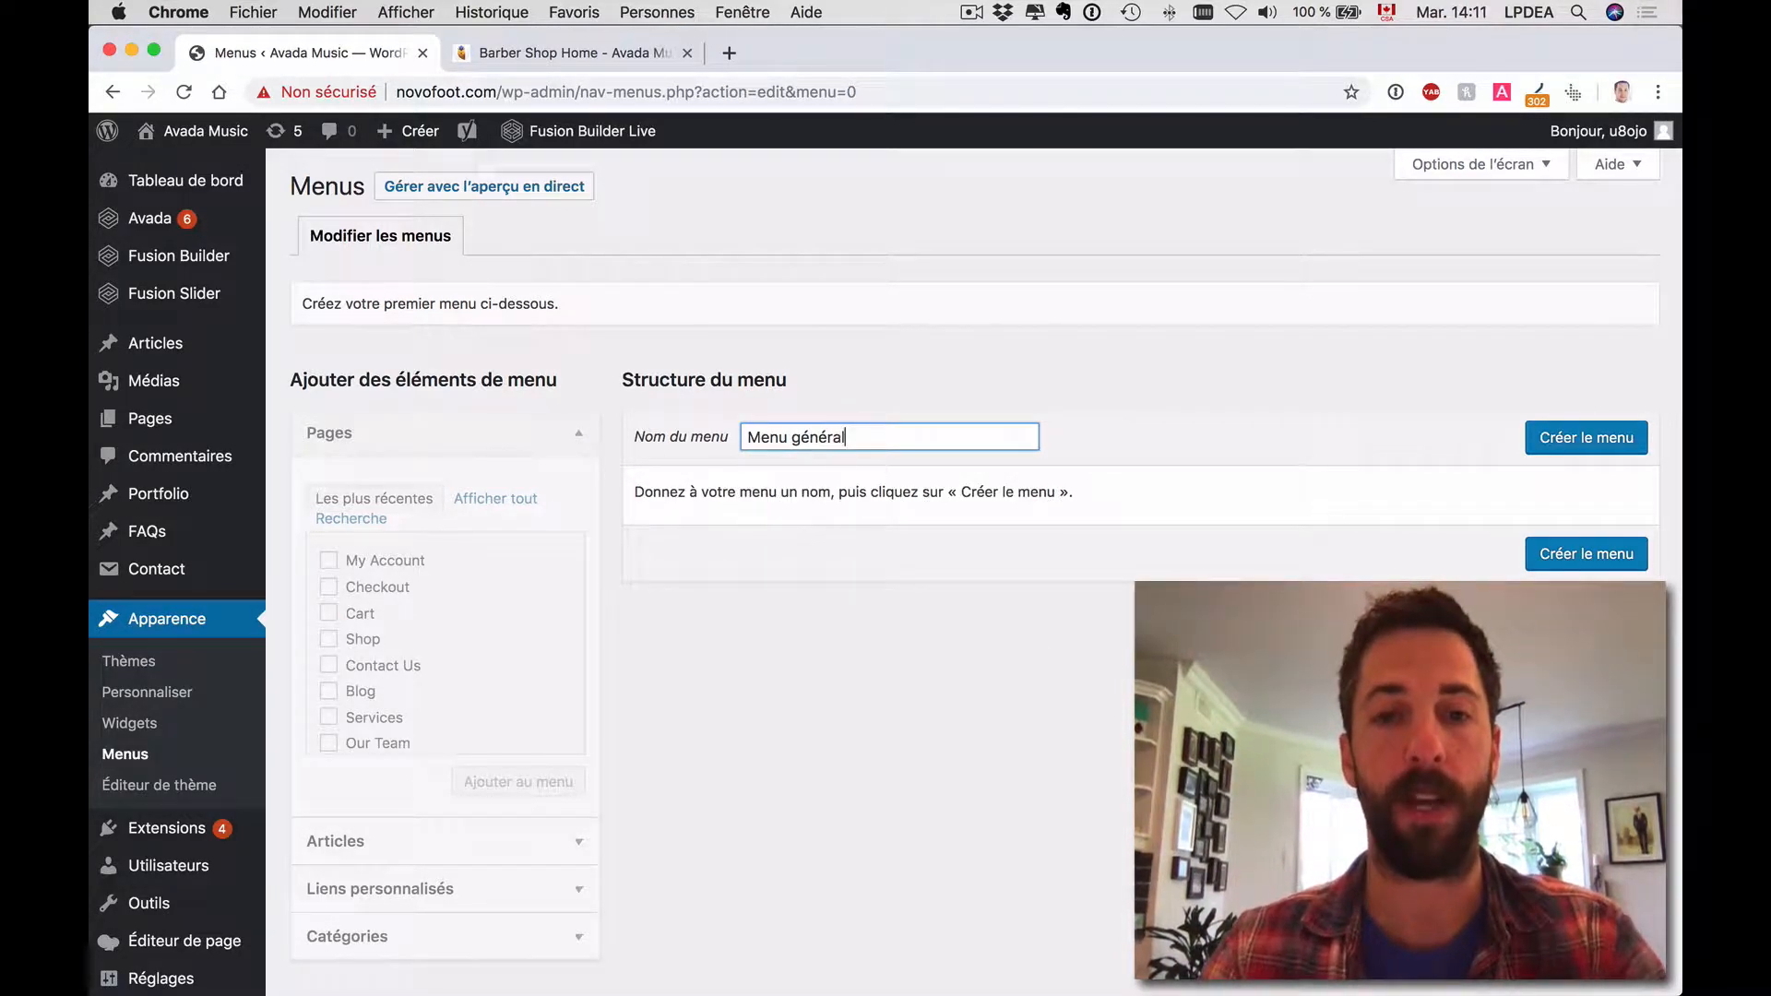
pyautogui.click(1107, 421)
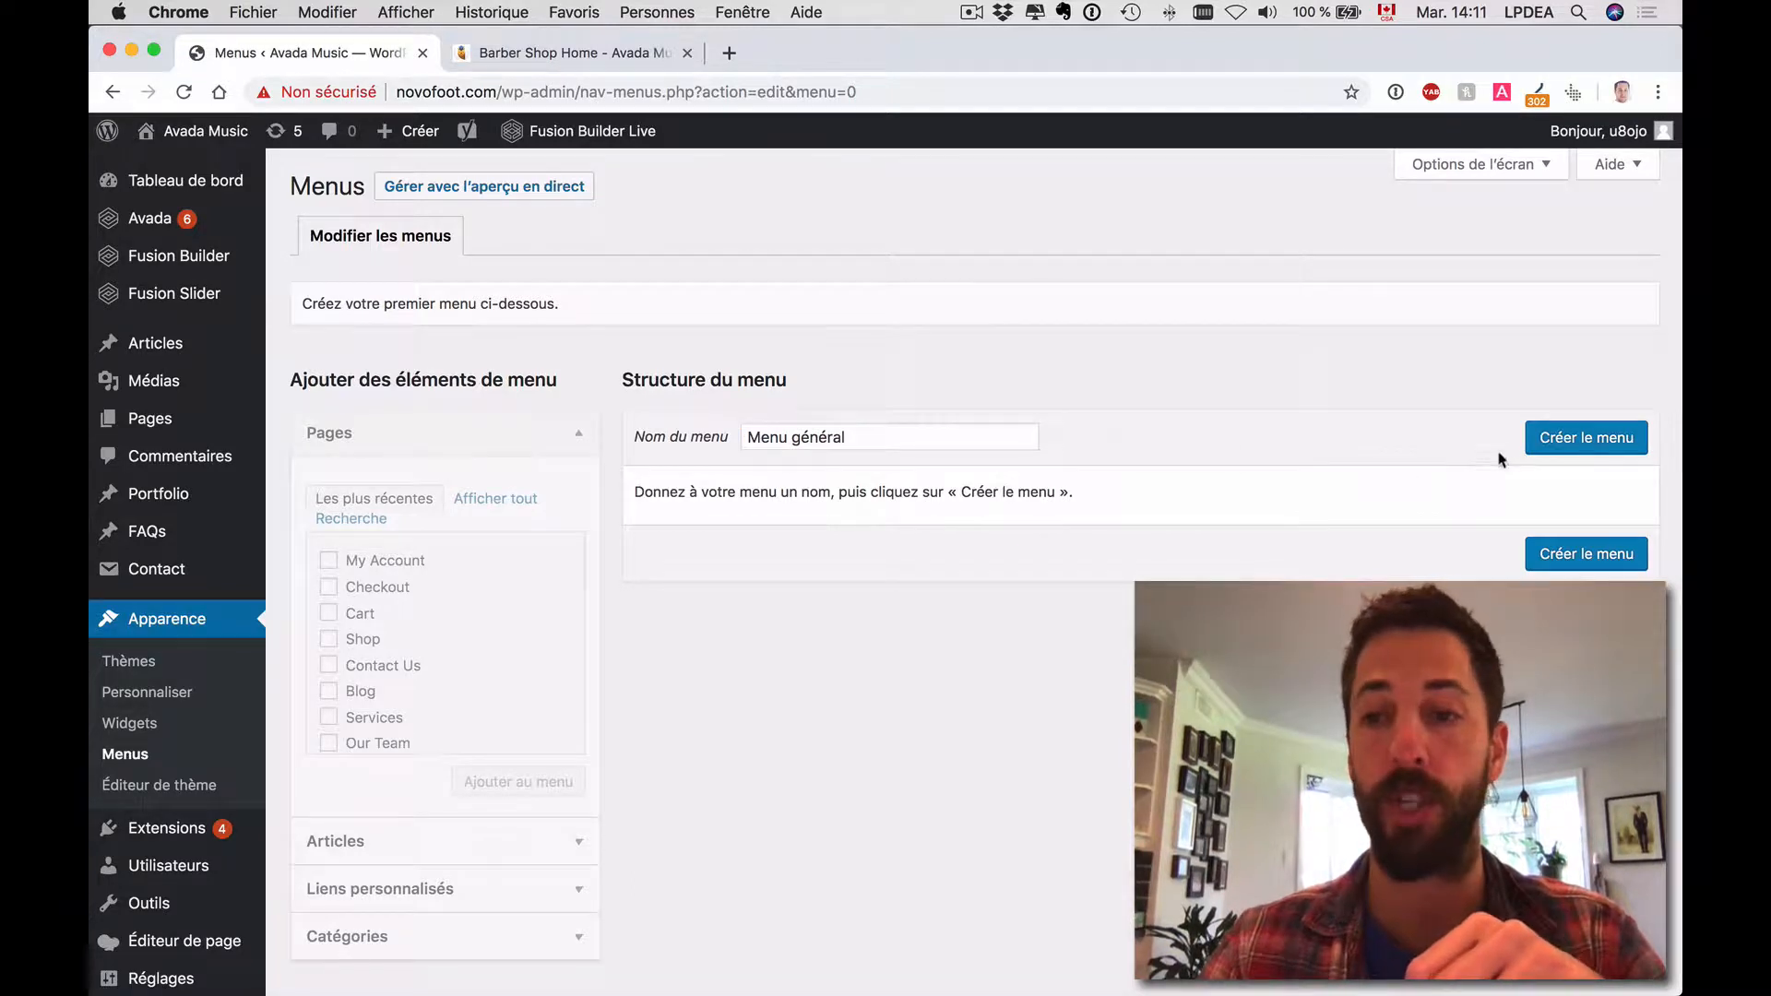
pyautogui.click(1545, 452)
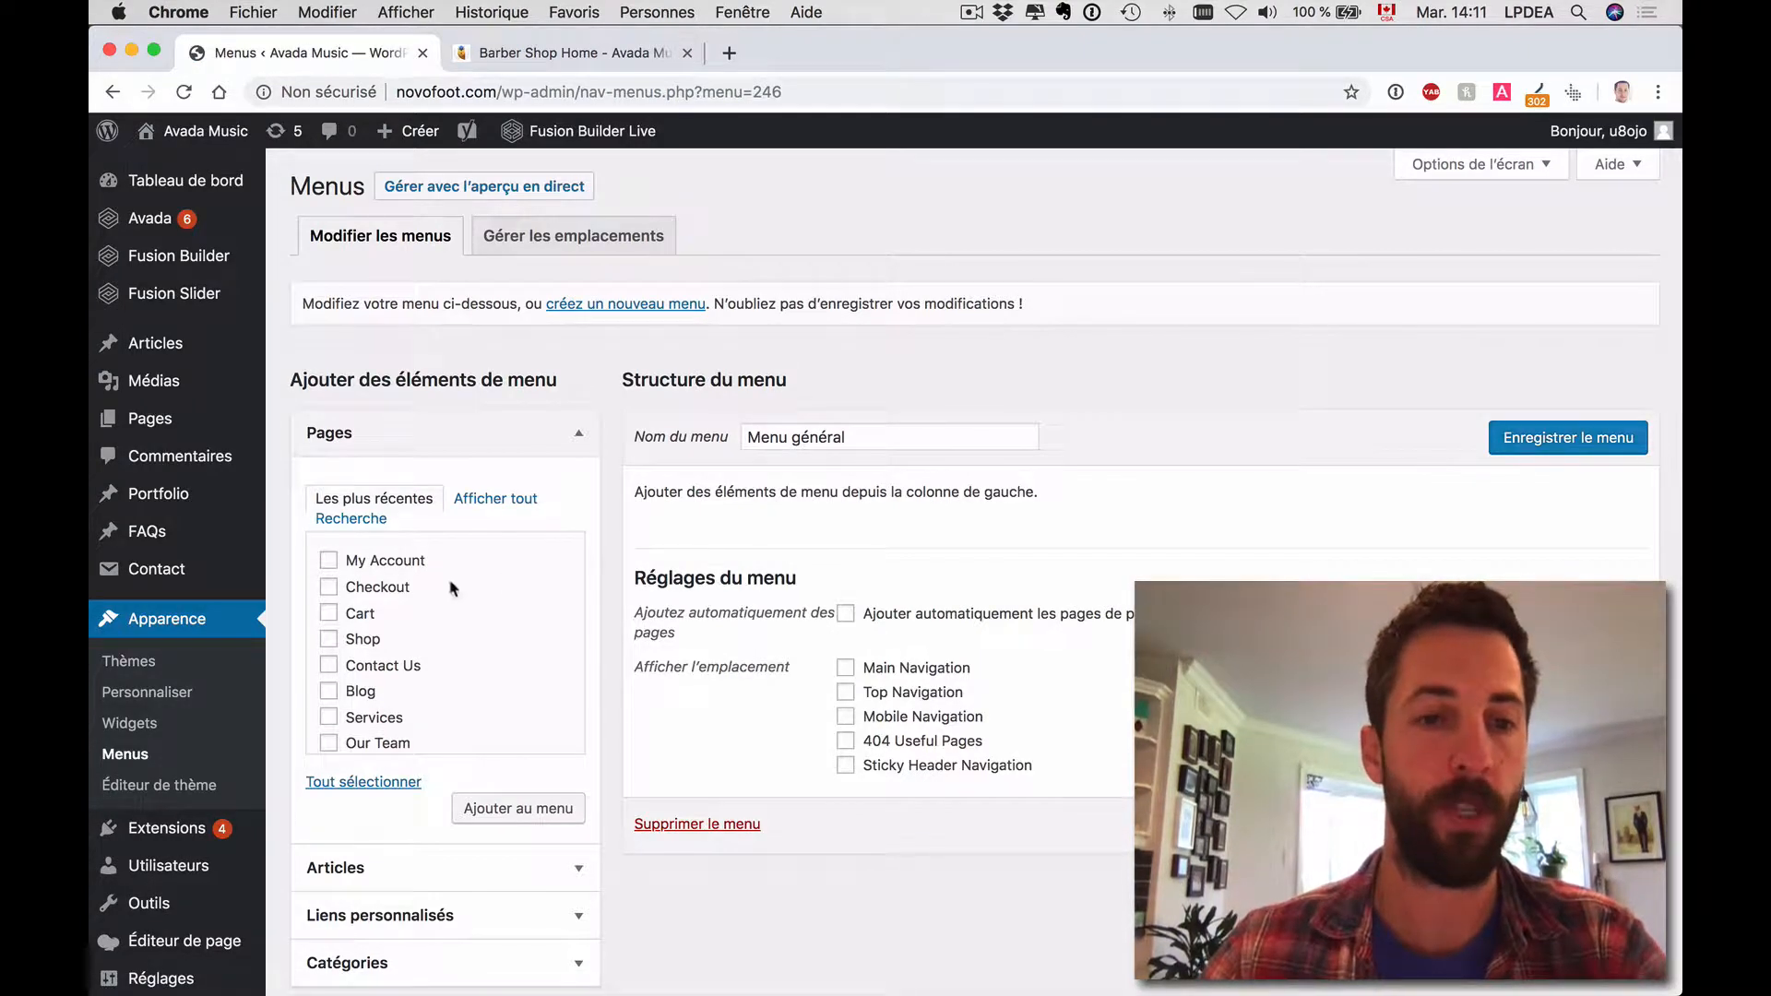
# Add the pages Barber Shop Home, About Us, Our Team, Services, Blog and Contact Us to the menu.
pyautogui.scroll(-2, 406, 590)
pyautogui.scroll(1, 392, 585)
pyautogui.scroll(-1, 392, 587)
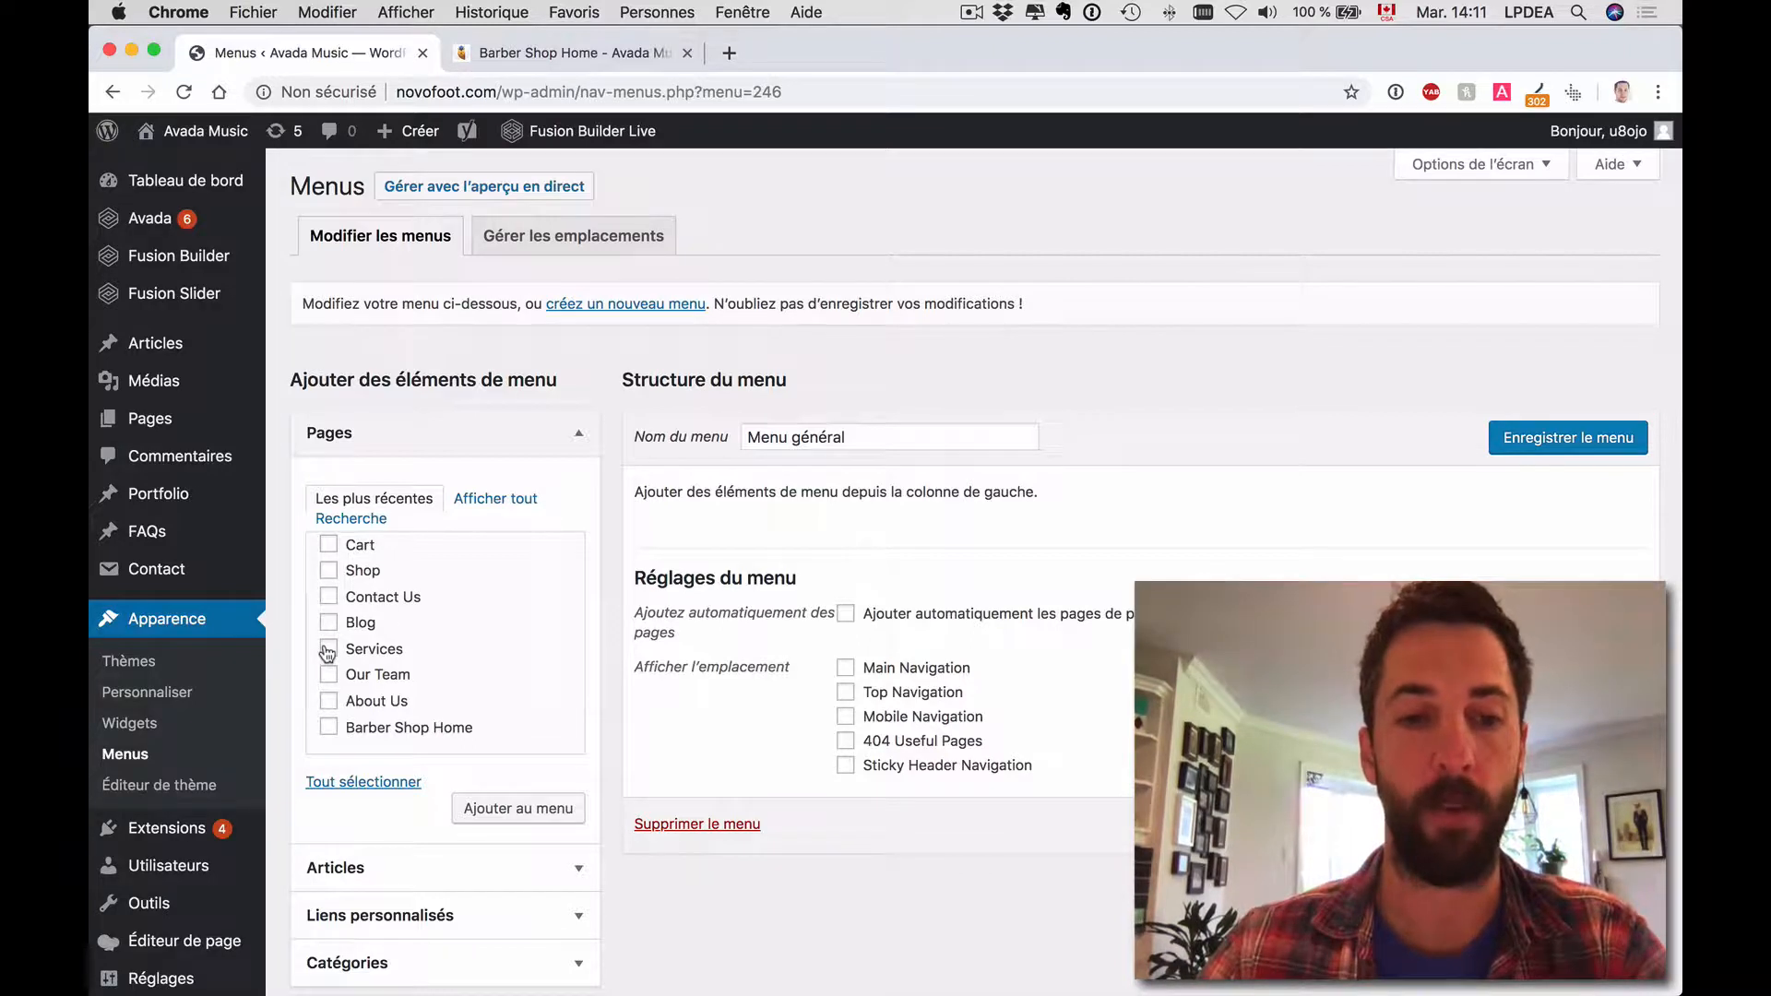
pyautogui.click(328, 727)
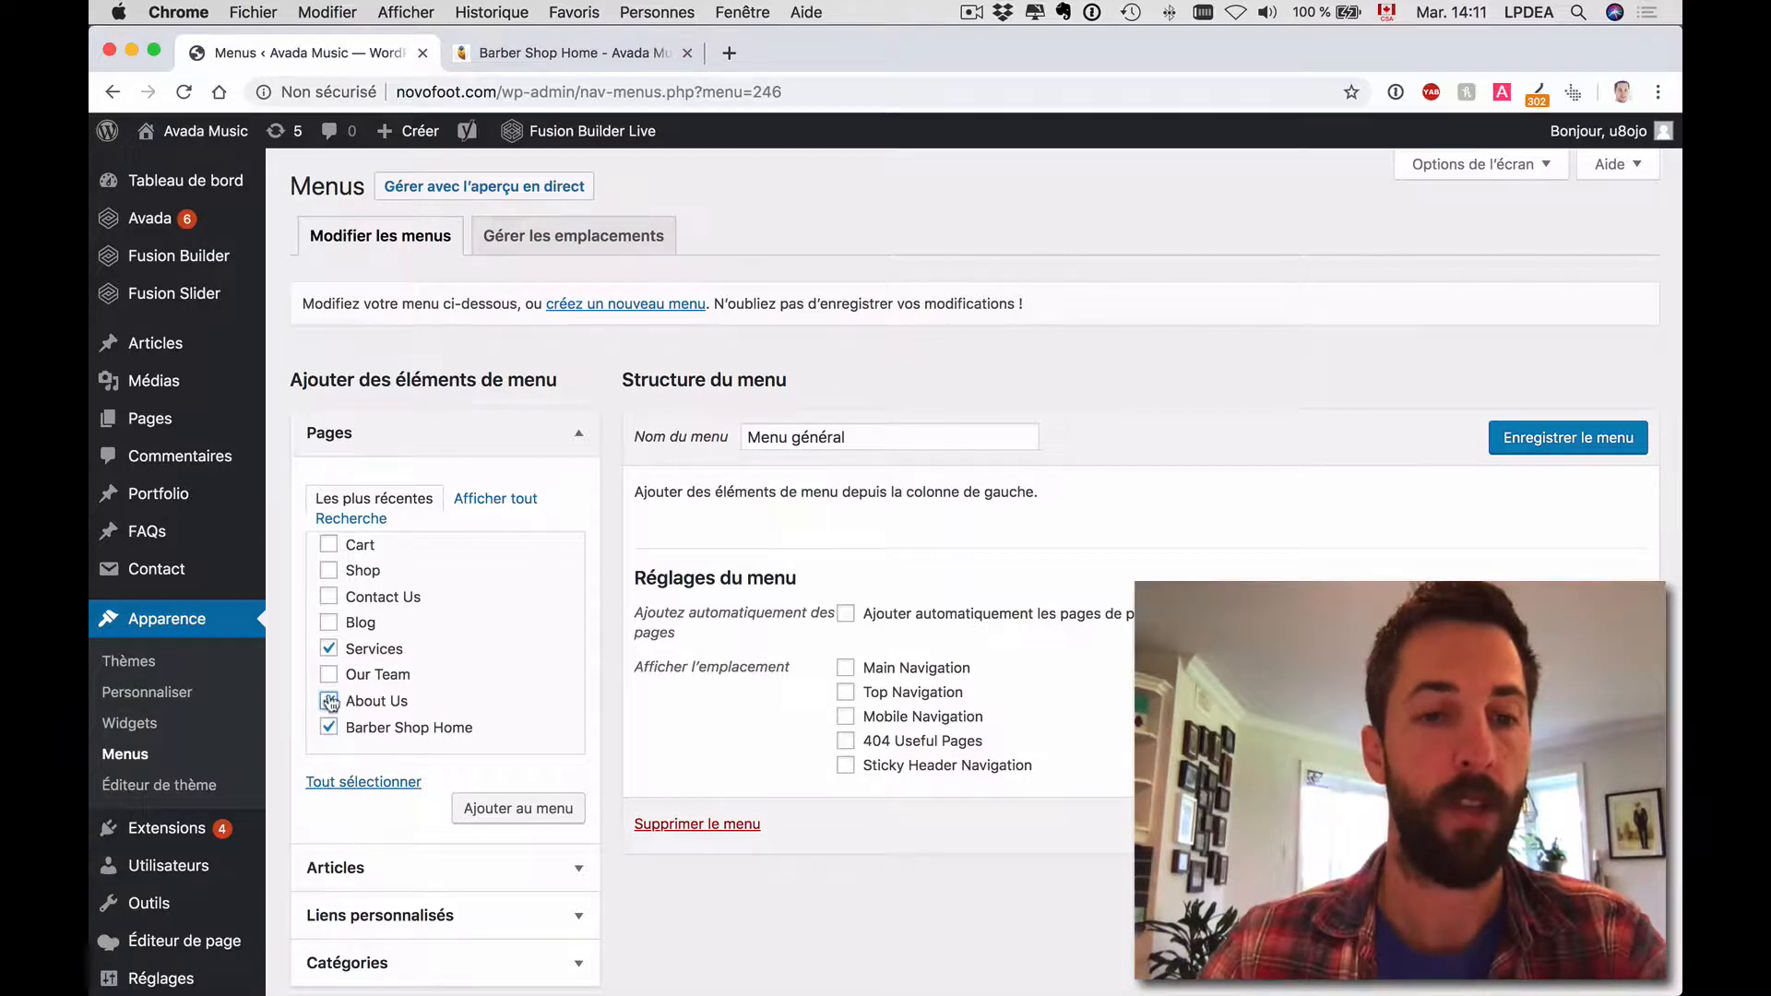
pyautogui.click(329, 675)
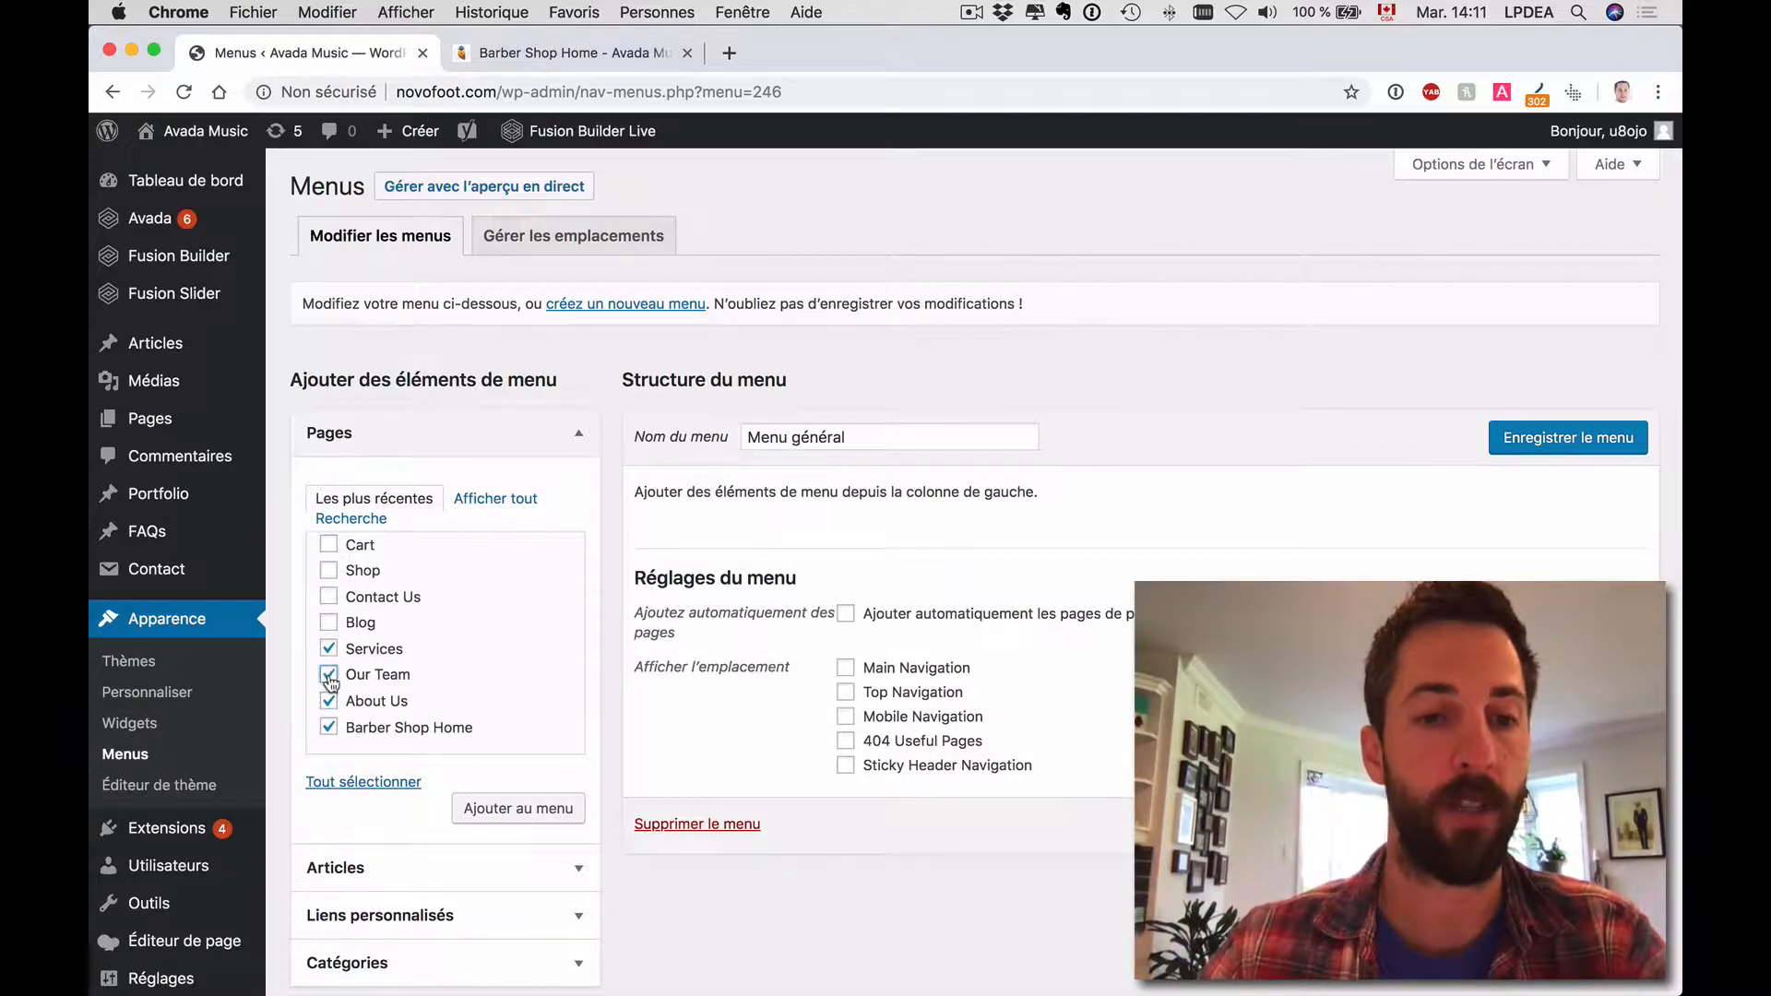
pyautogui.click(329, 624)
pyautogui.click(329, 597)
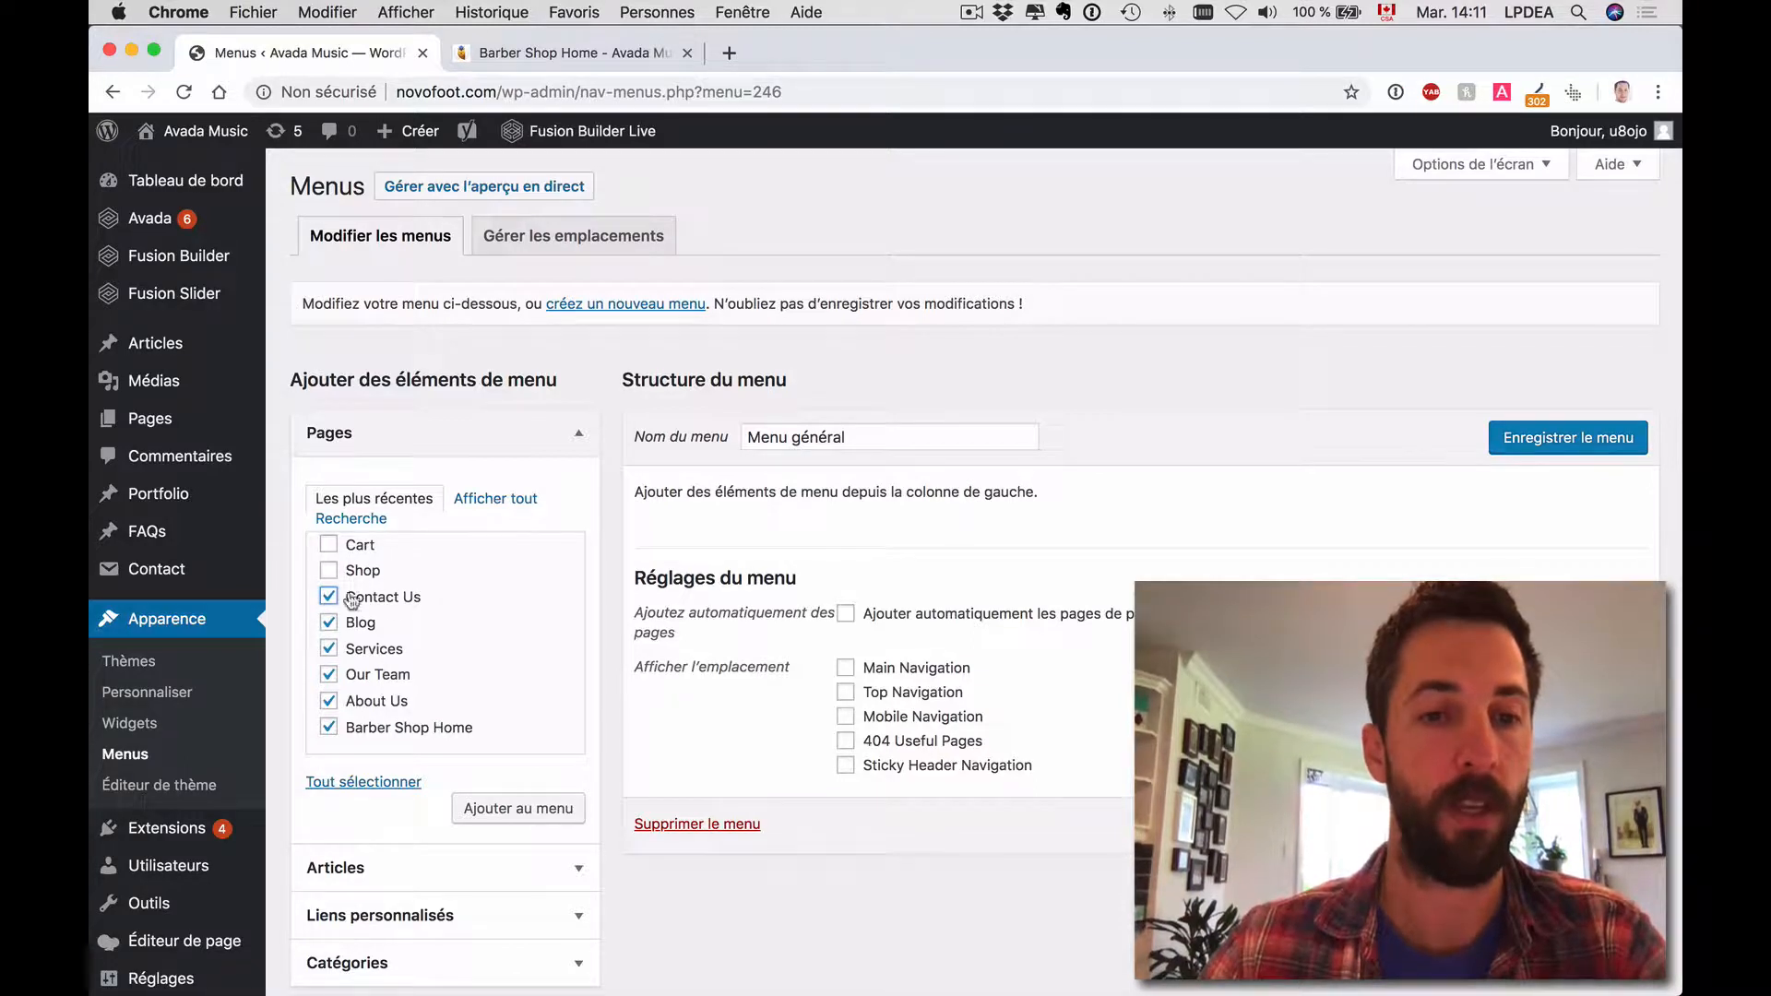
pyautogui.click(514, 808)
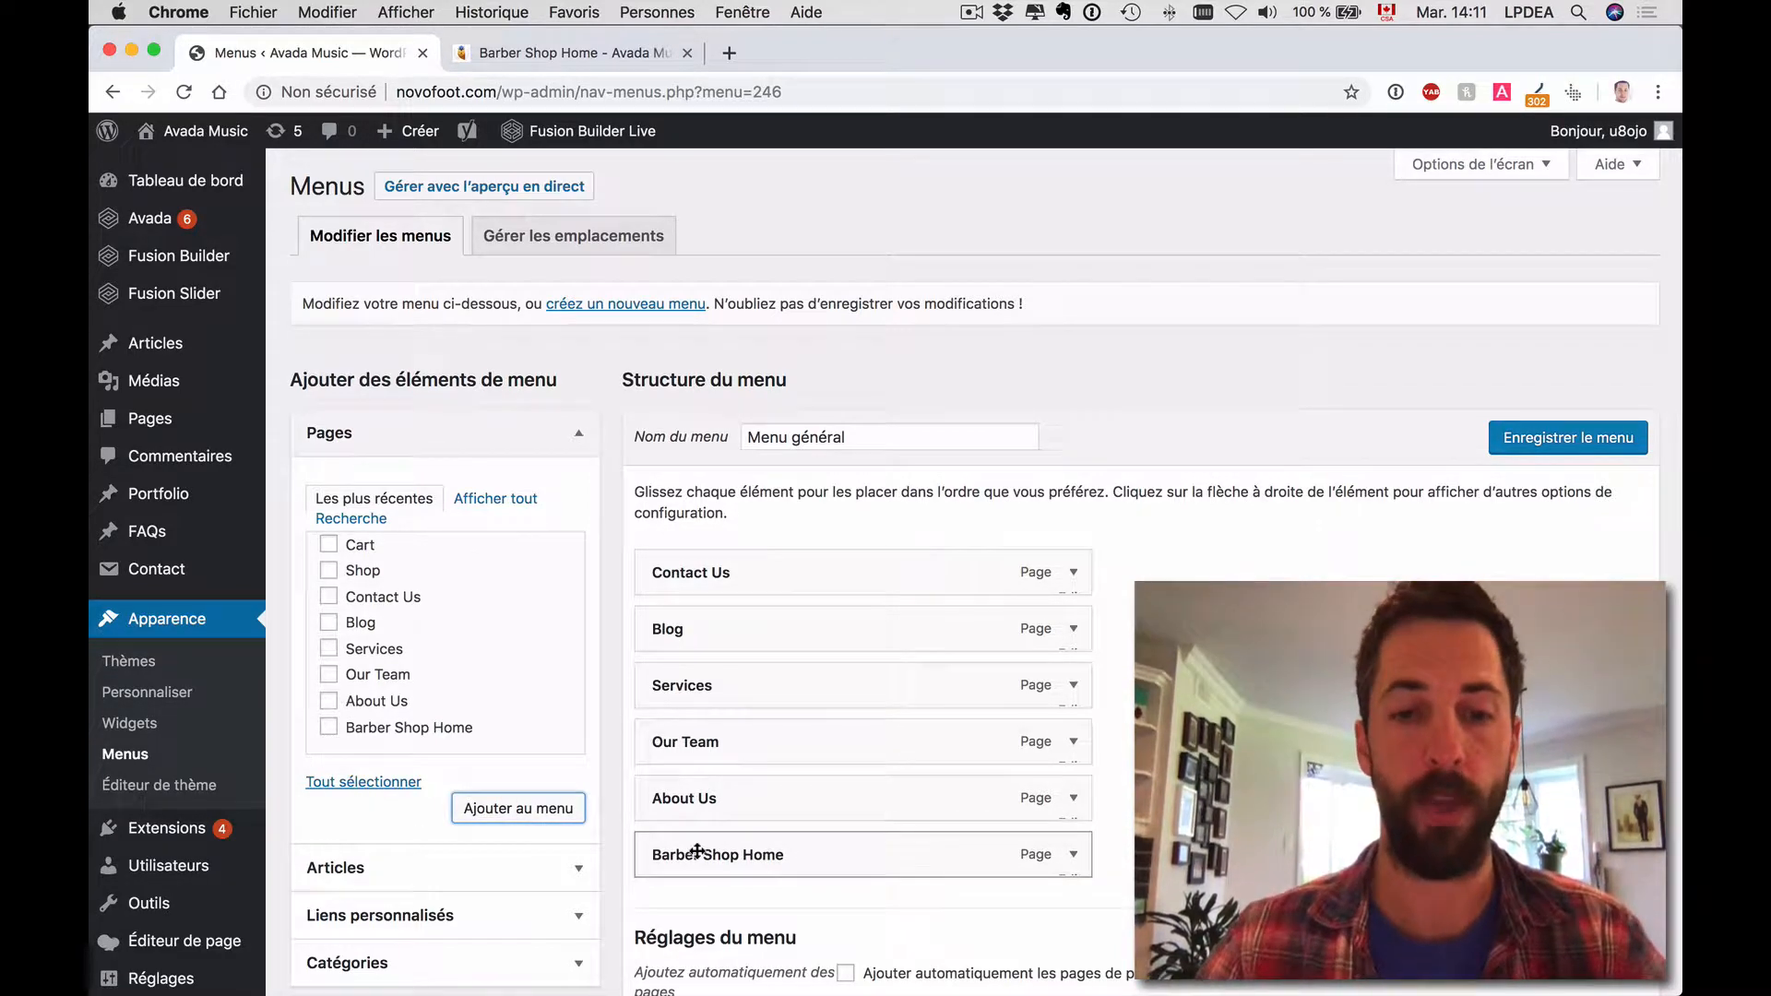
# Order the menu as Barber Shop Home, About Us, Services, Blog, Contact Us, with Our Team as a sub-item of About Us.
pyautogui.moveTo(696, 853); pyautogui.dragTo(698, 555)
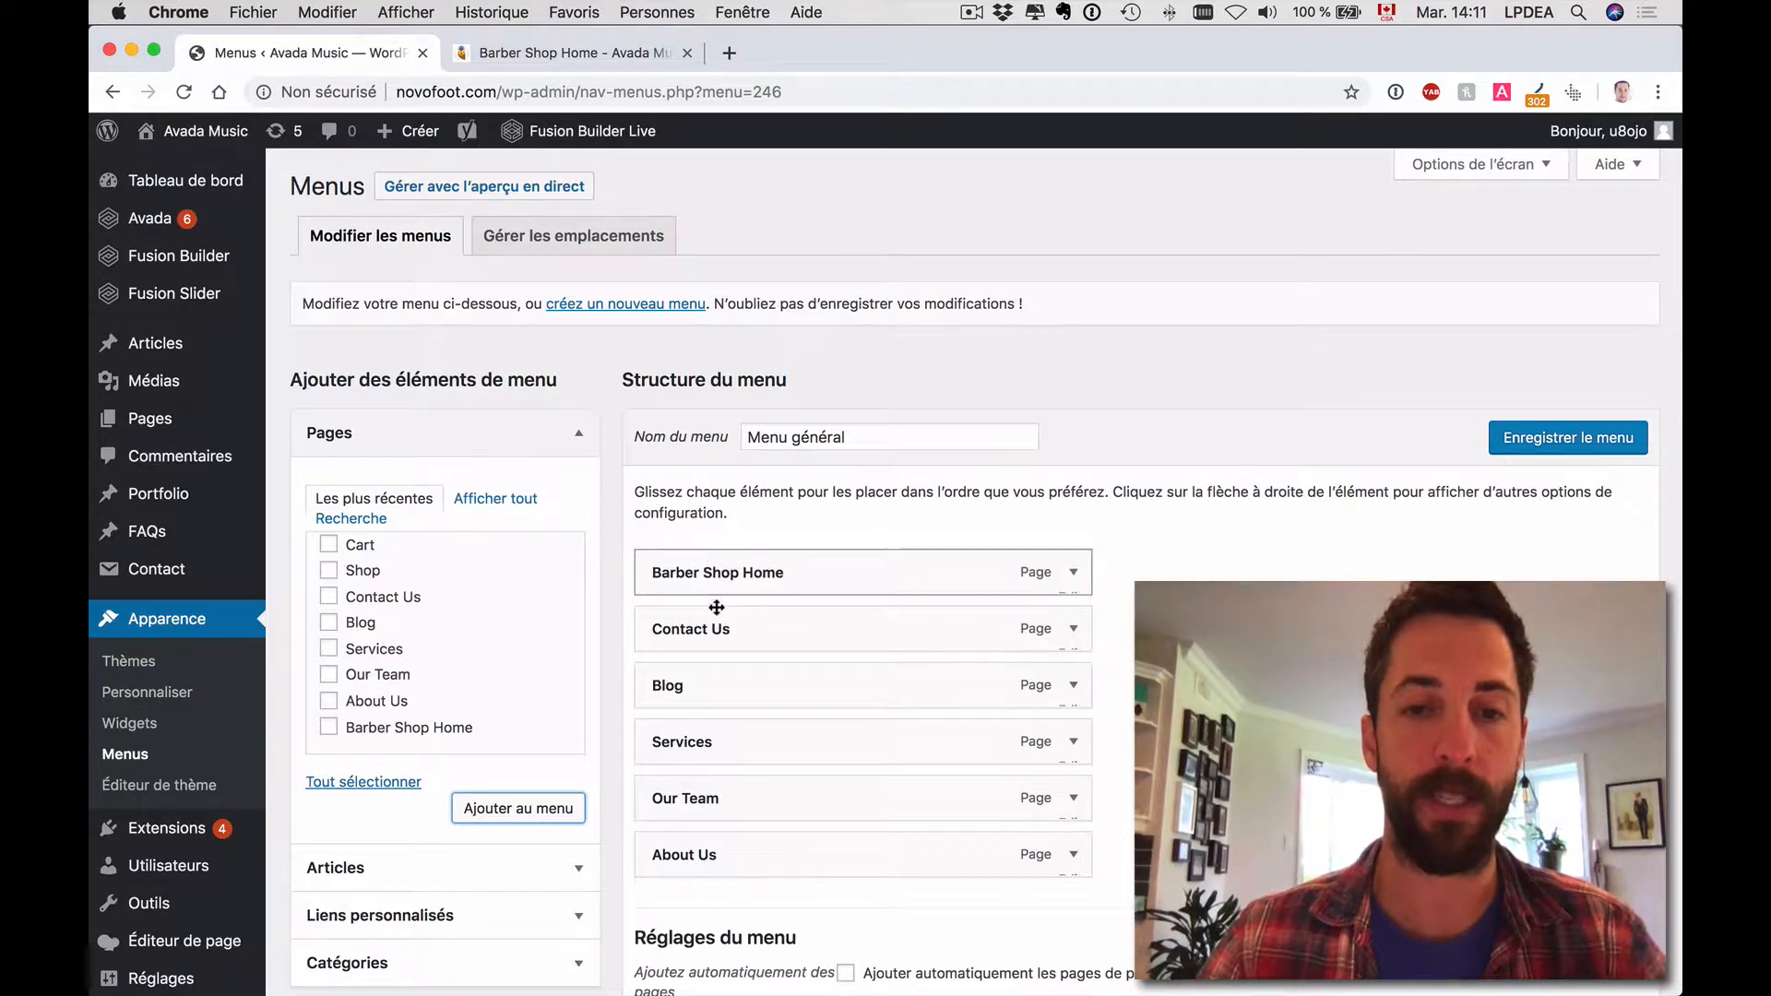
pyautogui.moveTo(715, 854); pyautogui.dragTo(707, 628)
pyautogui.moveTo(720, 840); pyautogui.dragTo(724, 678)
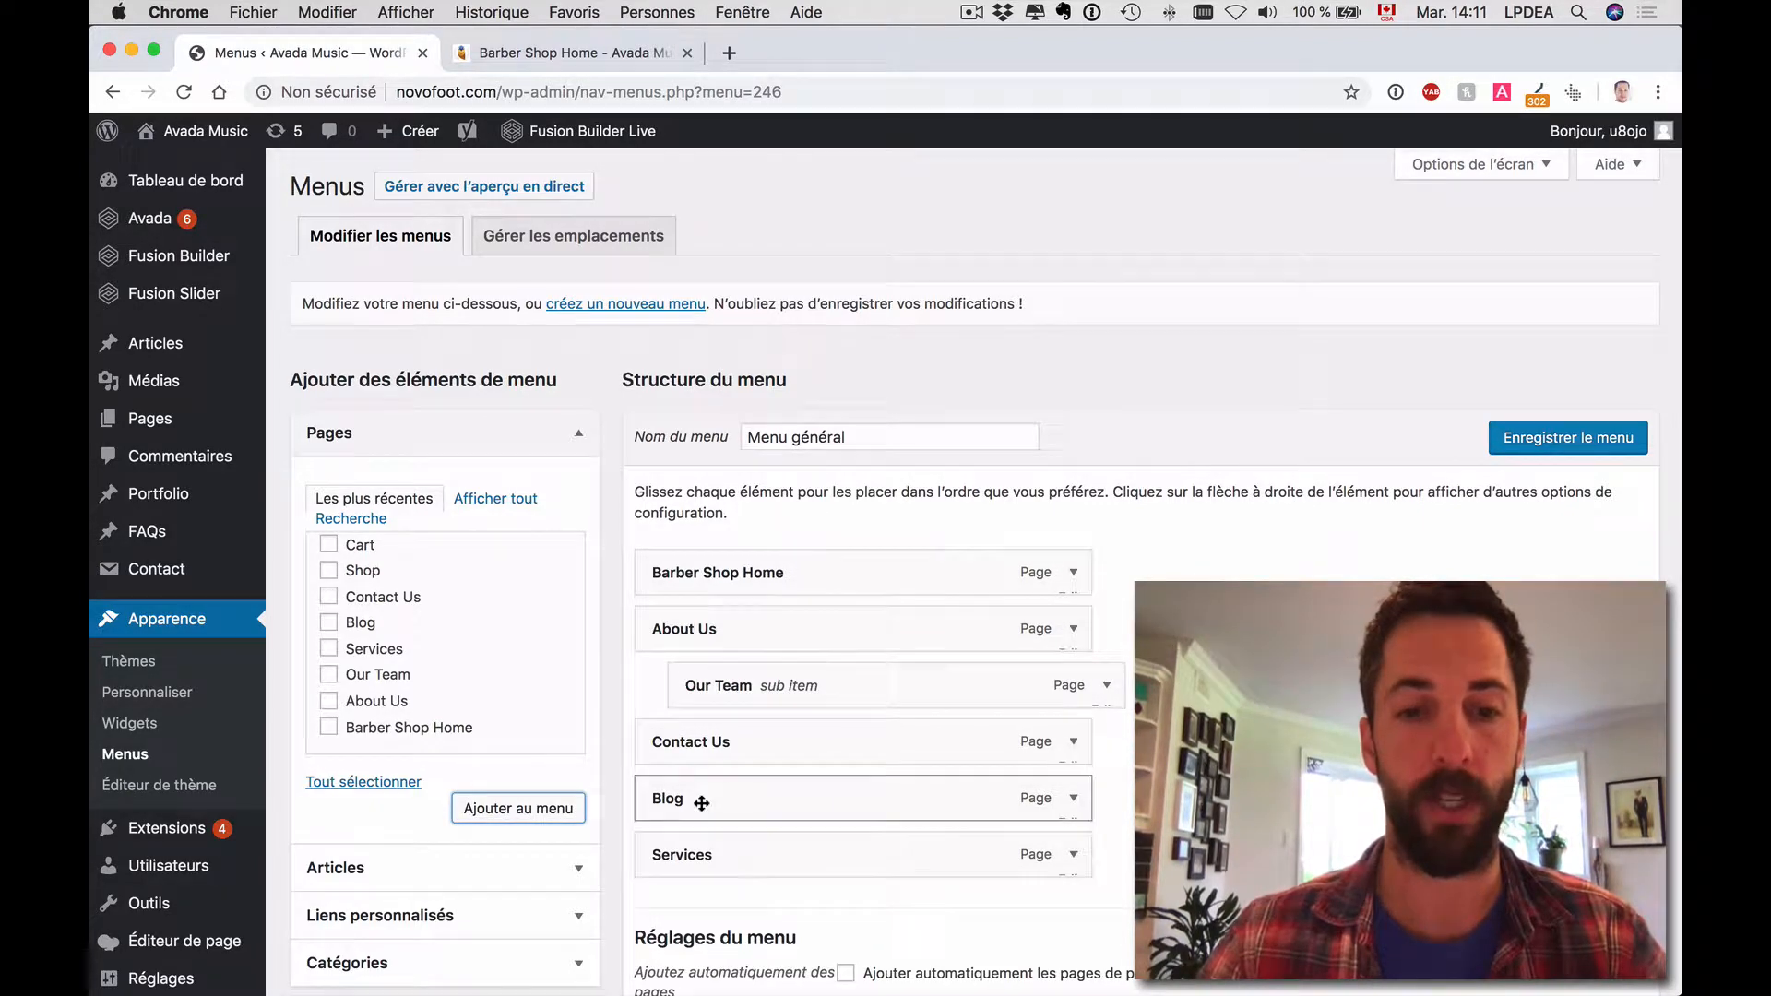
pyautogui.moveTo(704, 842); pyautogui.dragTo(698, 725)
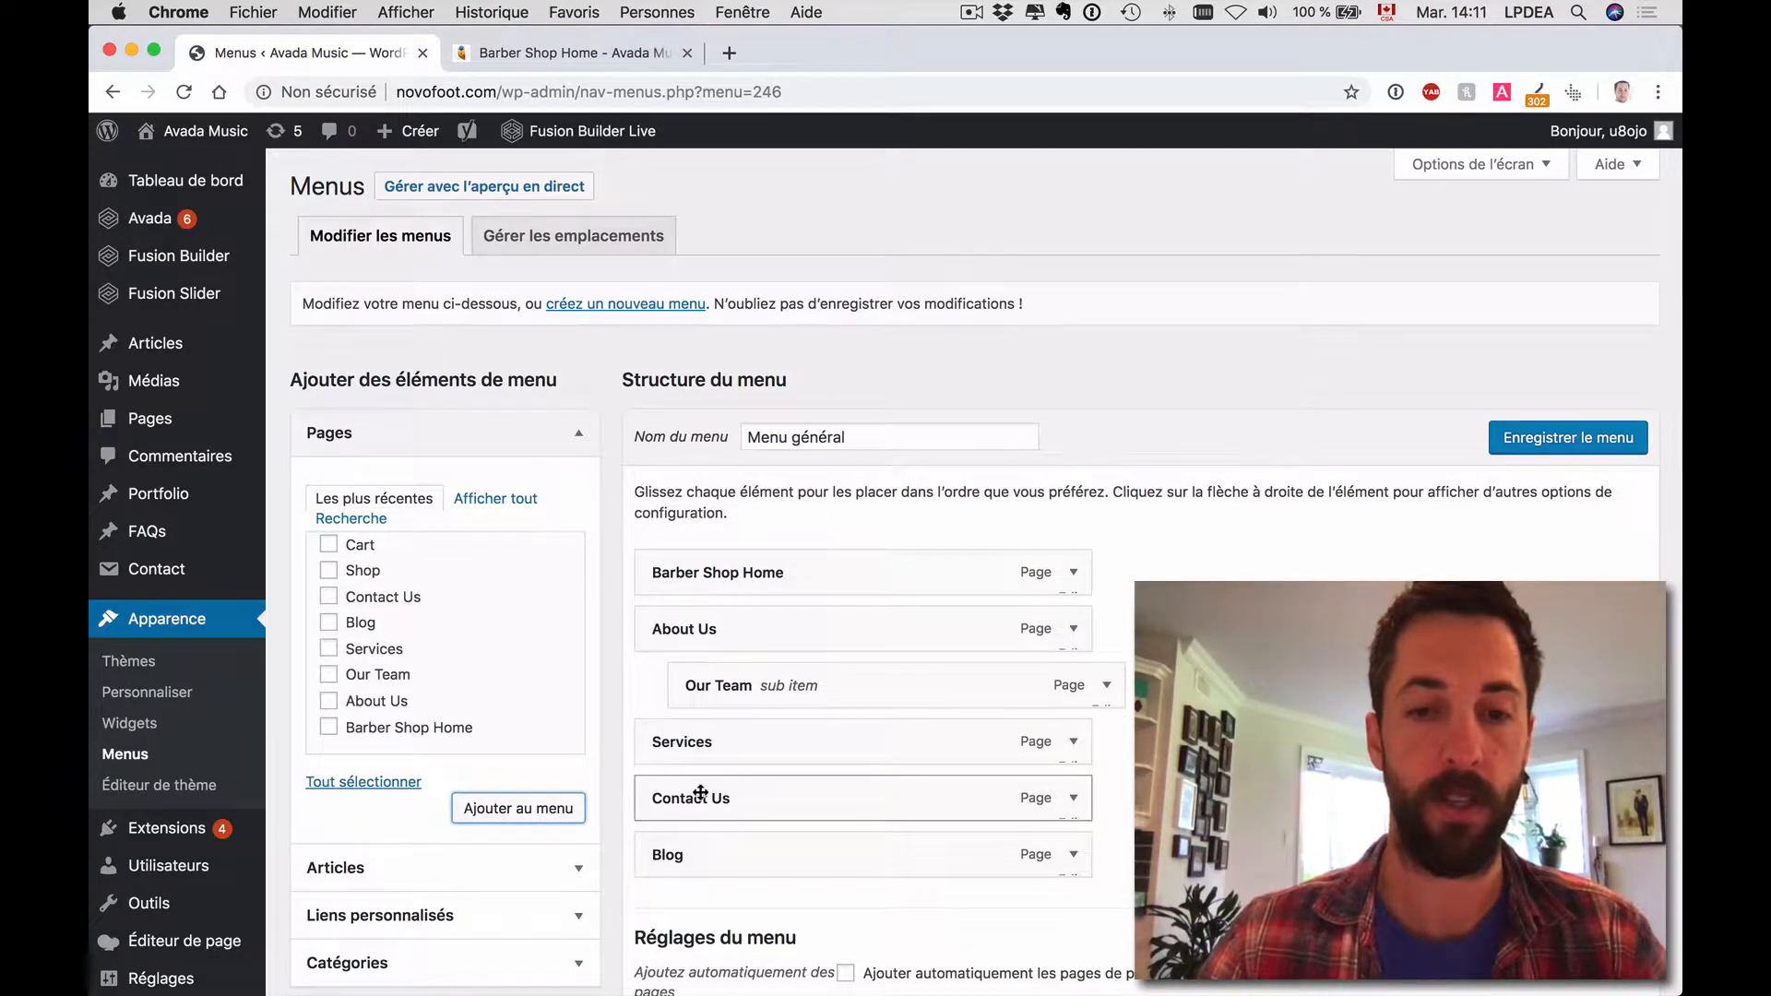
pyautogui.moveTo(696, 794); pyautogui.dragTo(697, 853)
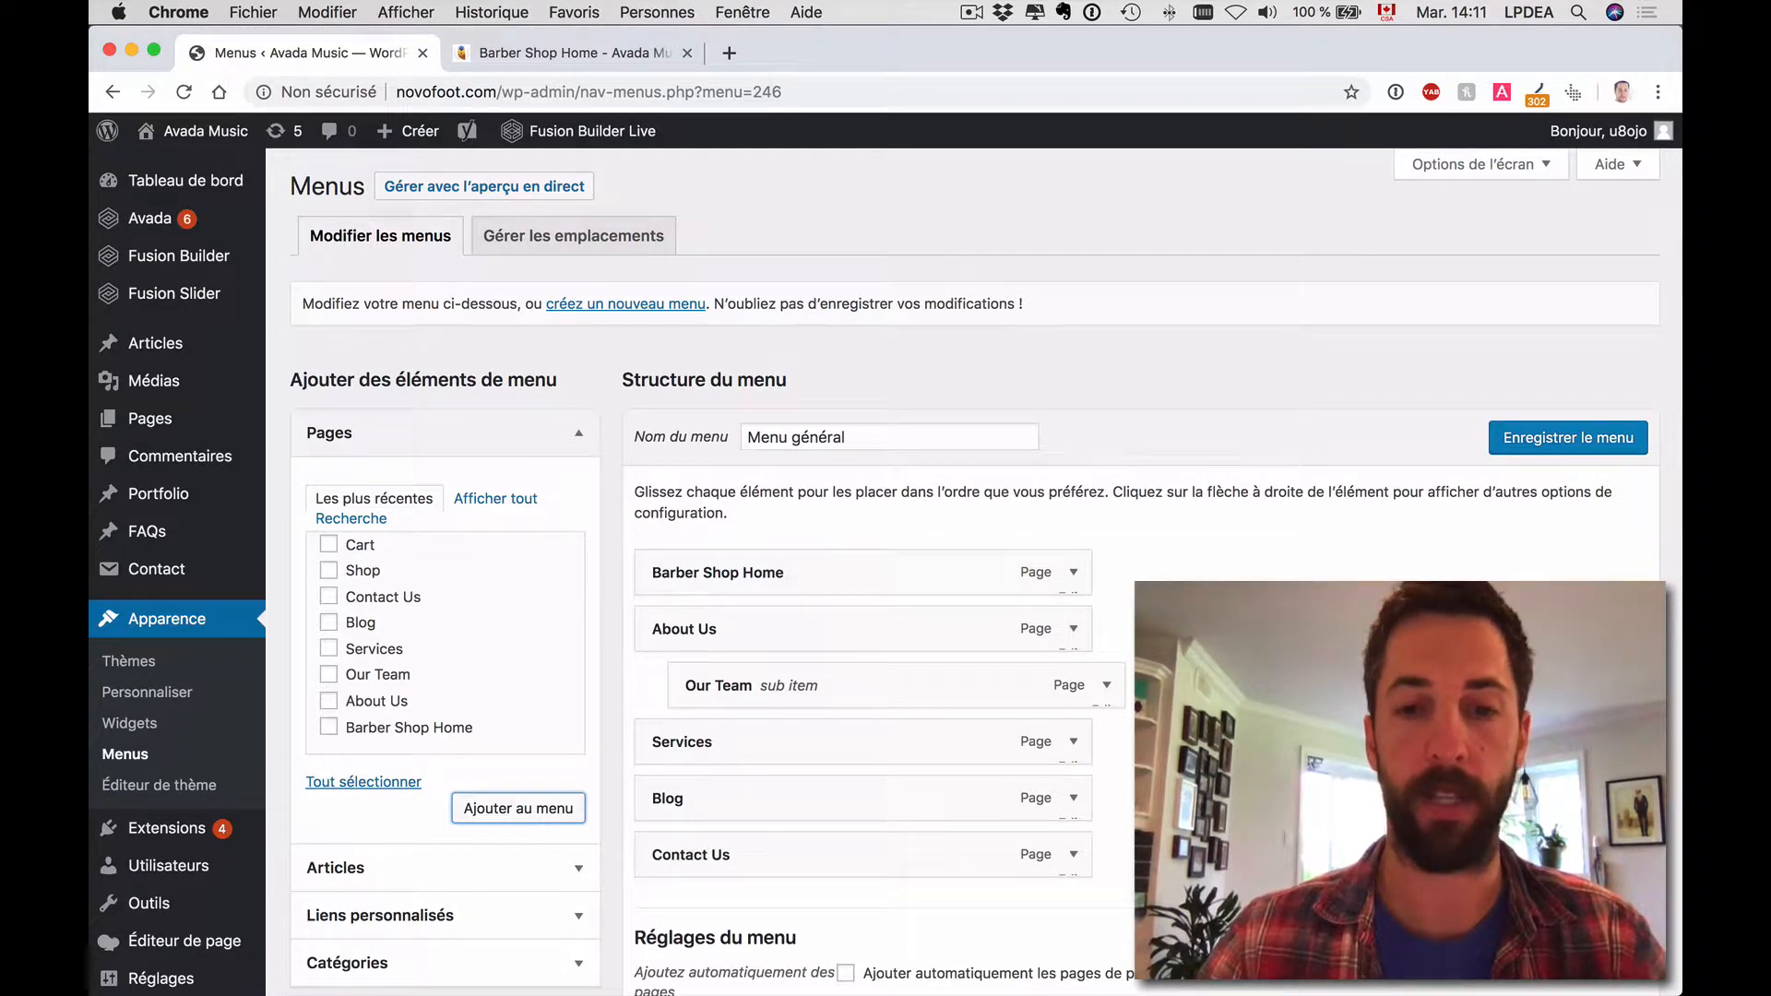
# Examine the articles, categories and custom link fields available as sources for menu items.
pyautogui.scroll(-2, 697, 853)
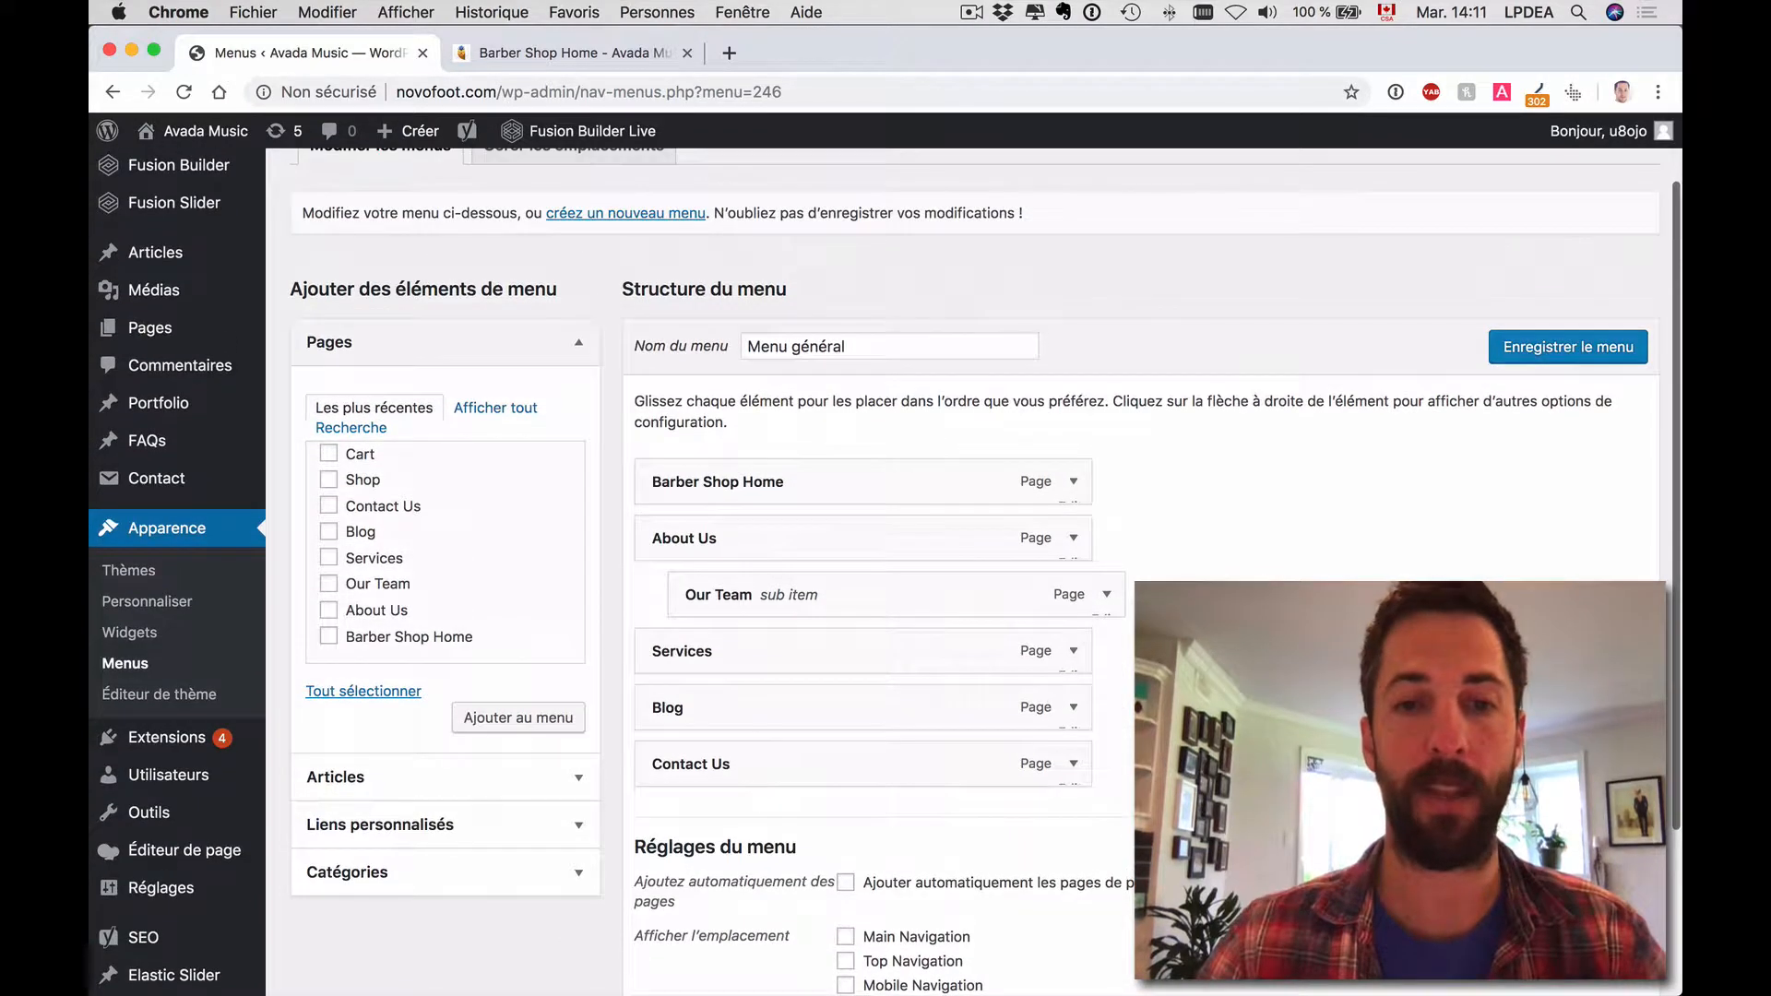
pyautogui.scroll(-2, 884, 557)
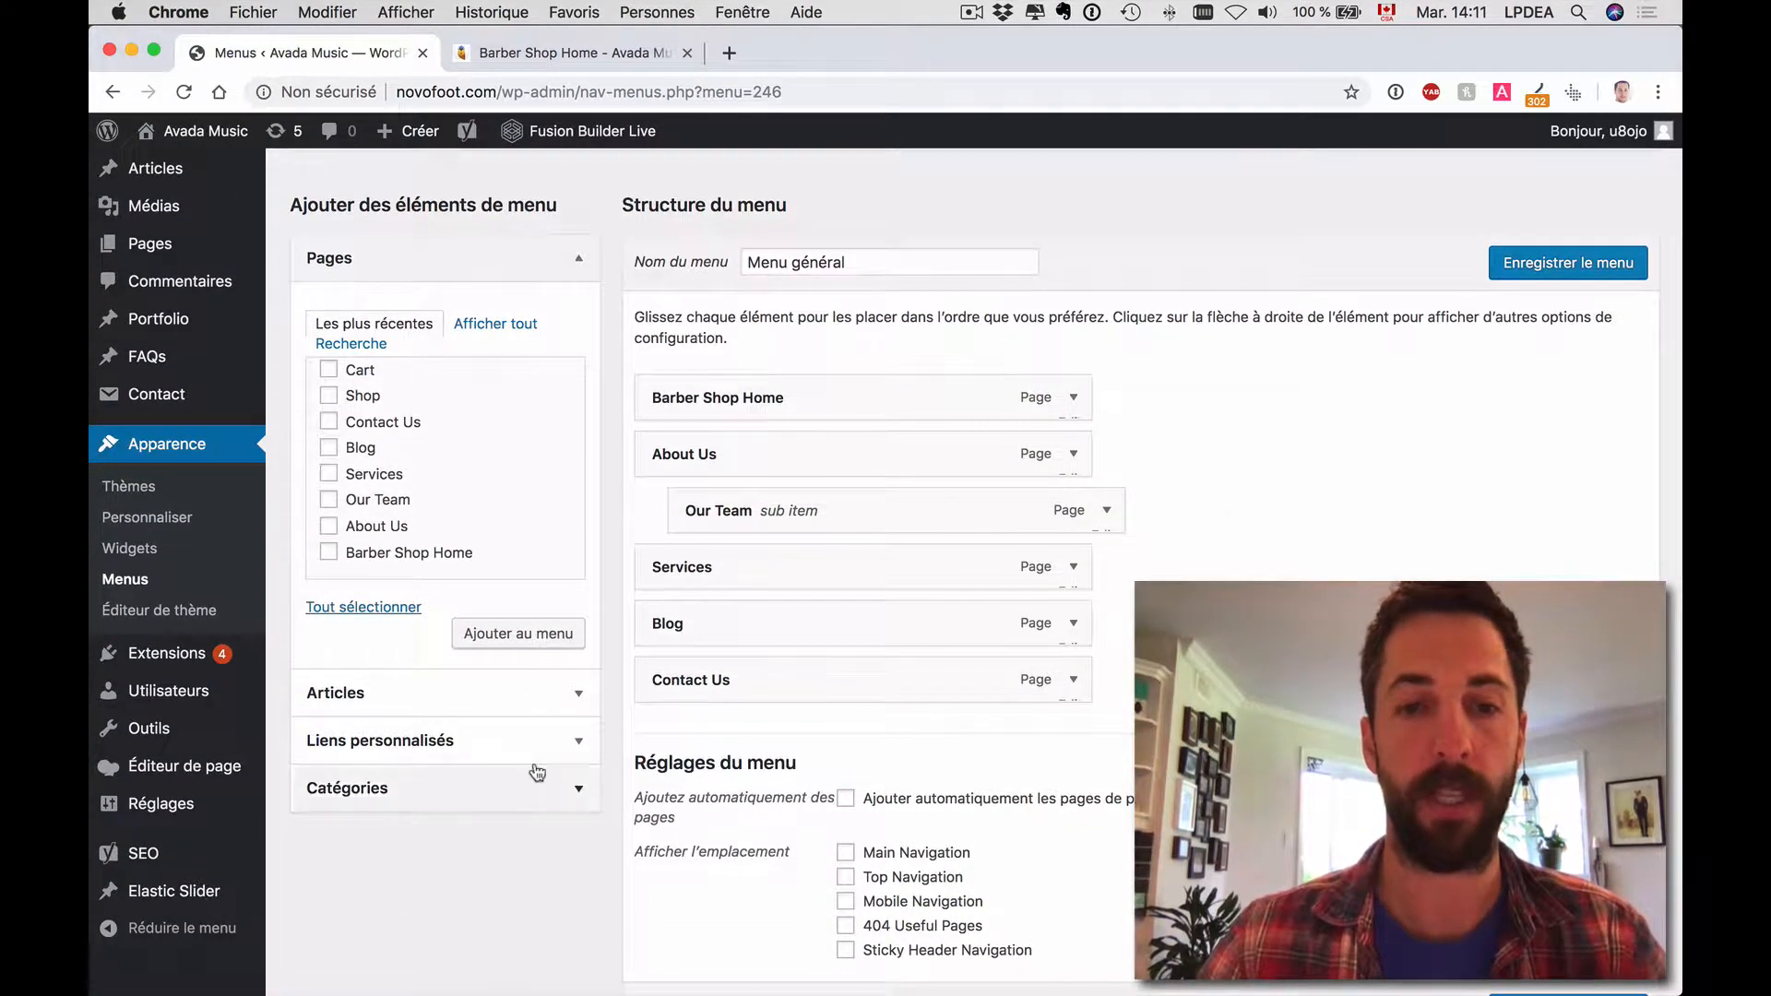
pyautogui.click(558, 703)
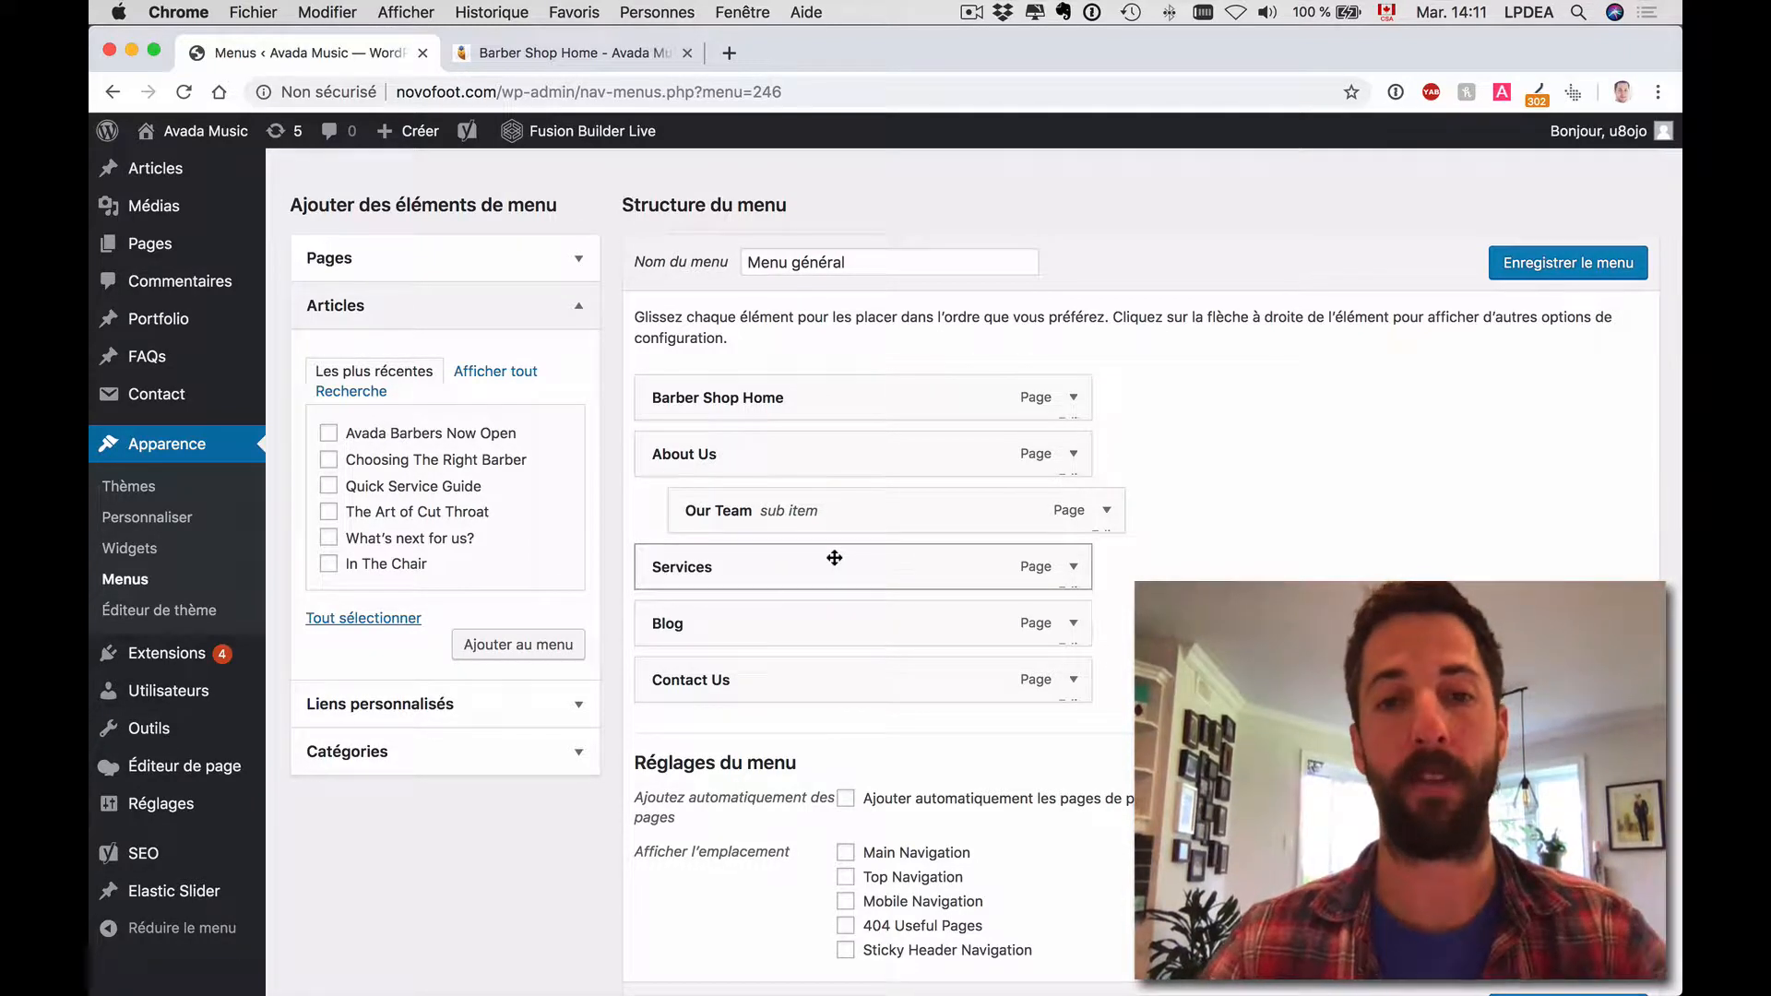
pyautogui.click(515, 750)
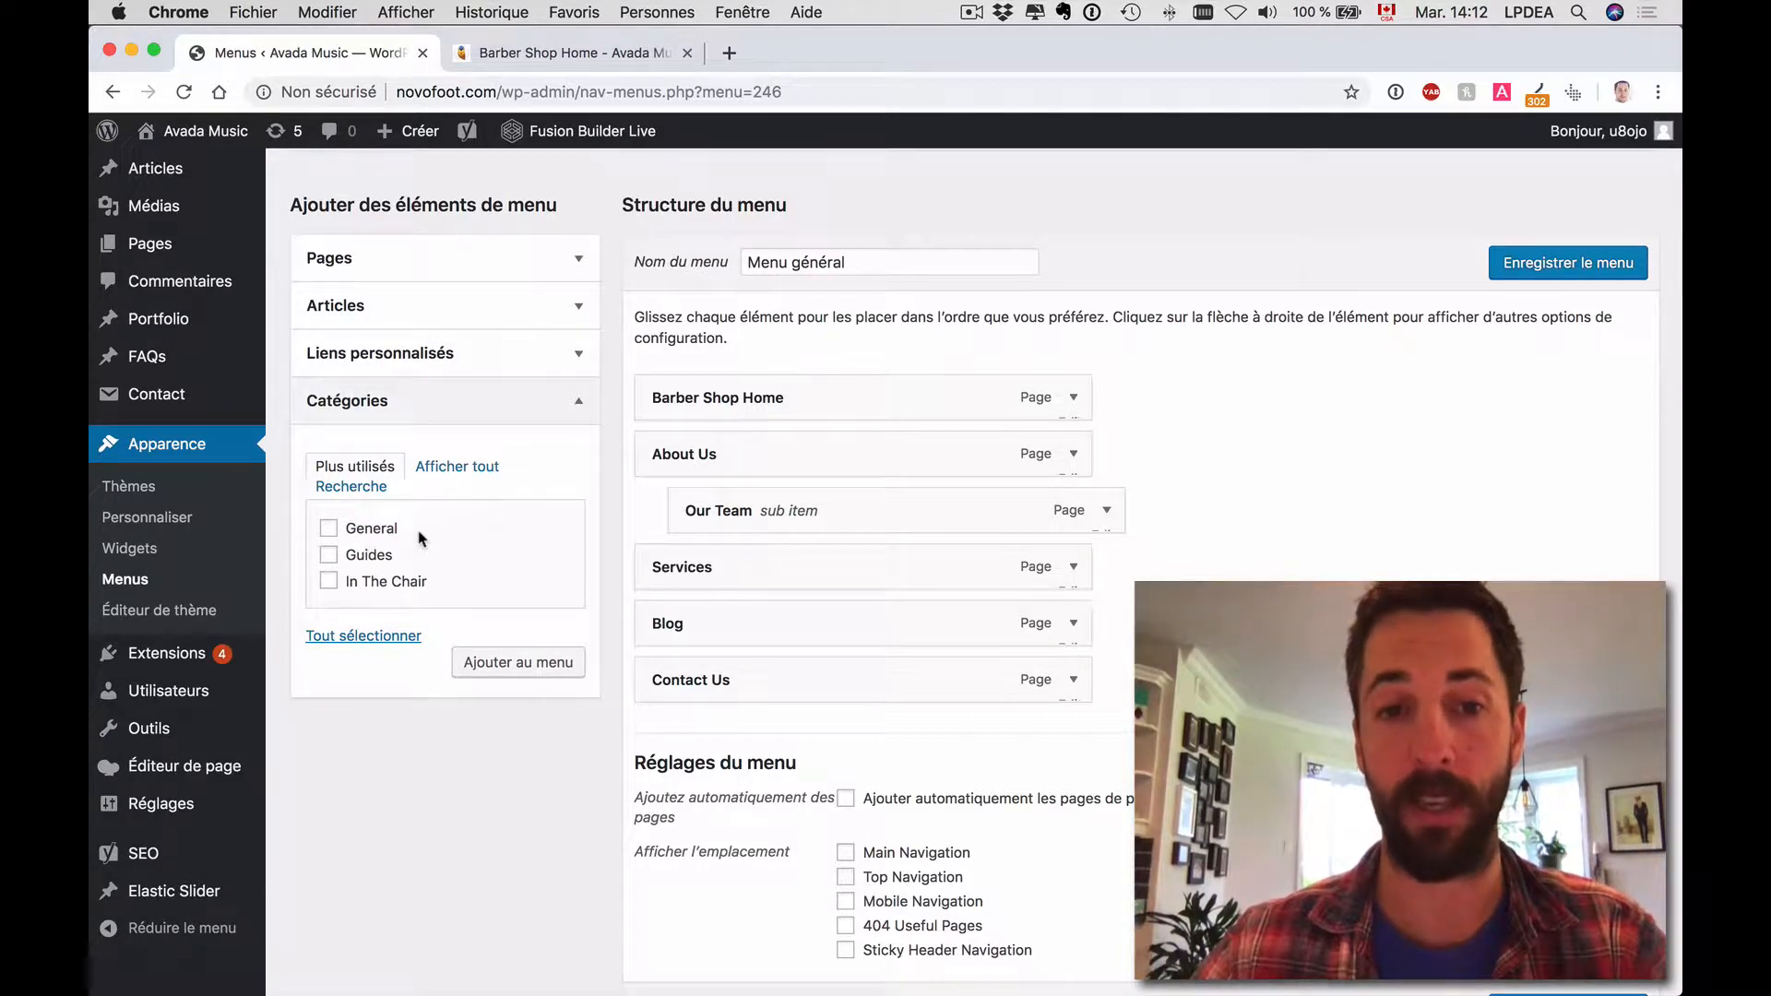
pyautogui.click(565, 403)
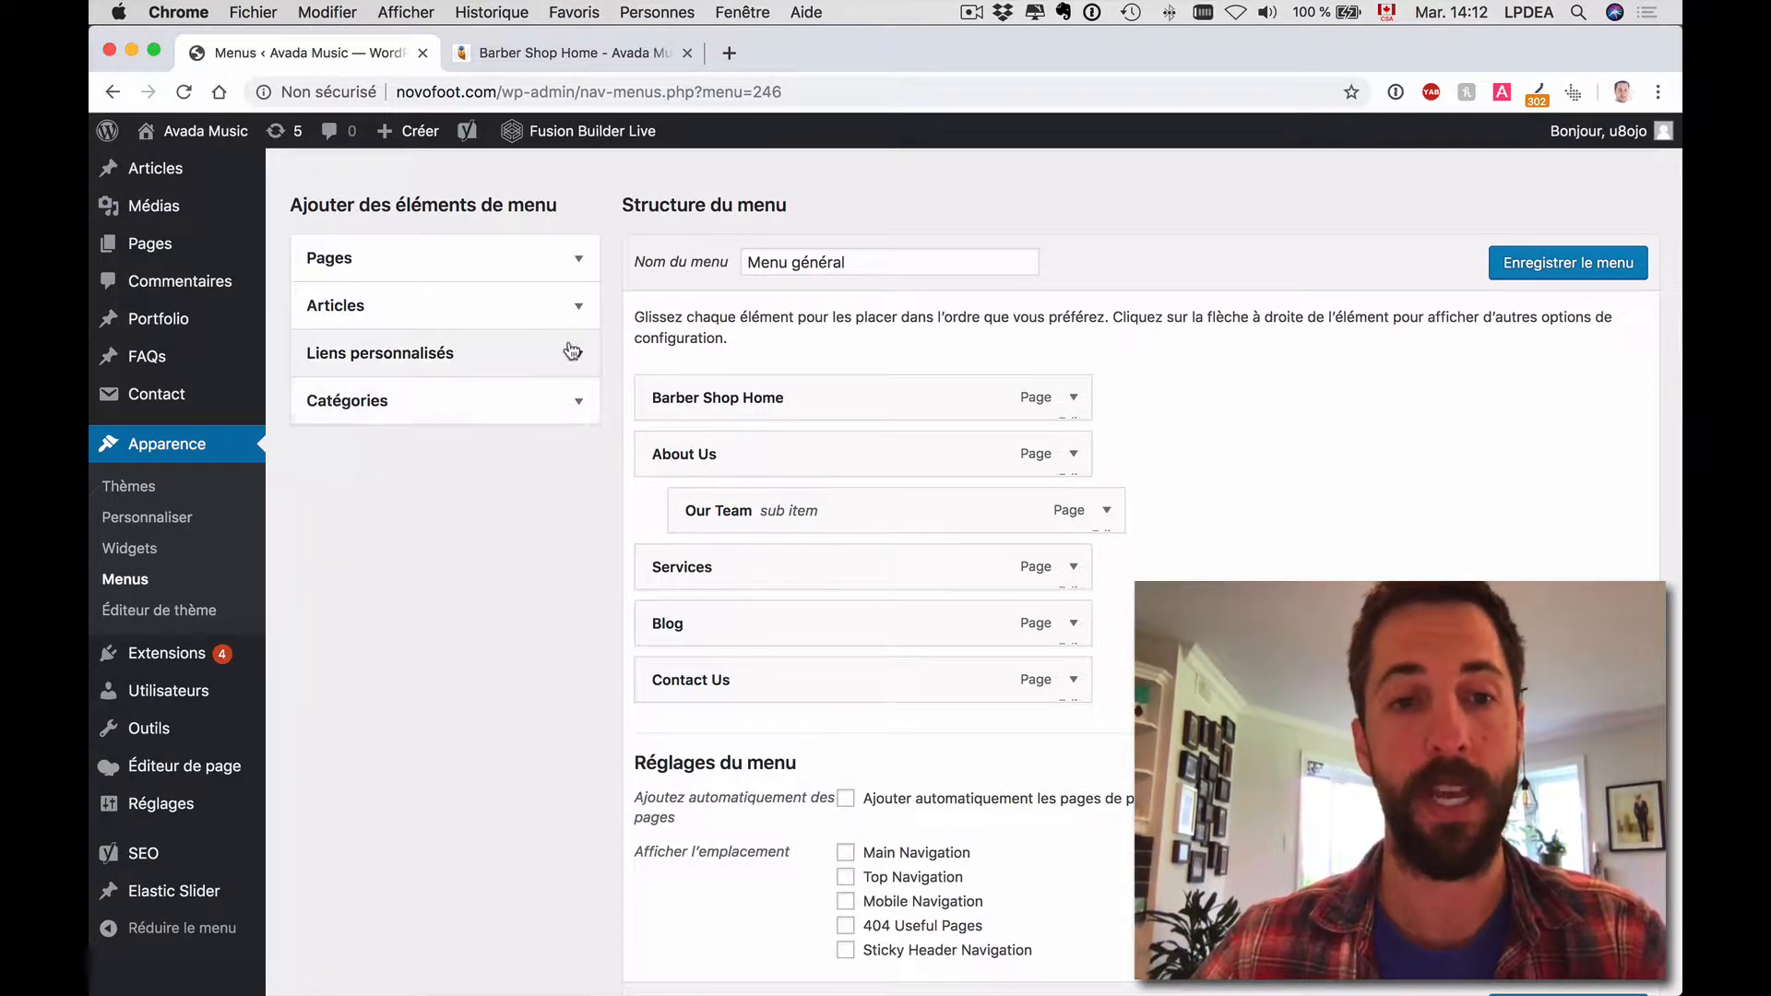
pyautogui.click(572, 351)
pyautogui.moveTo(451, 454); pyautogui.dragTo(388, 471)
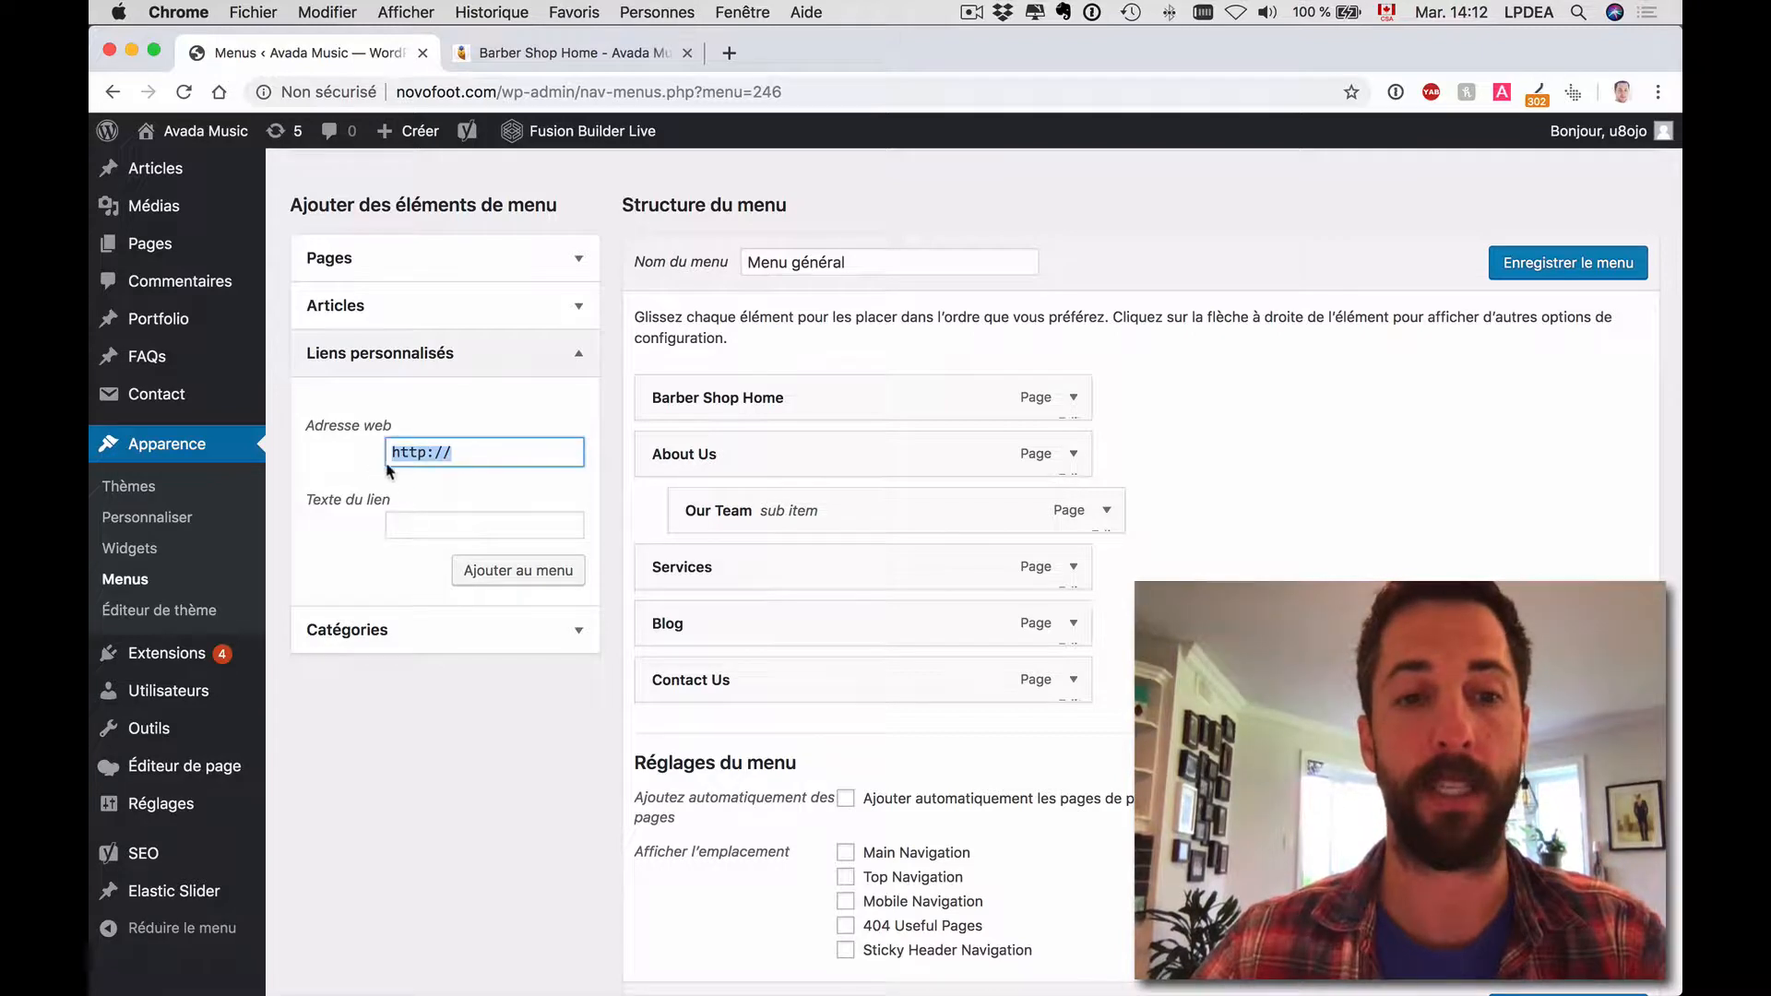
pyautogui.click(414, 515)
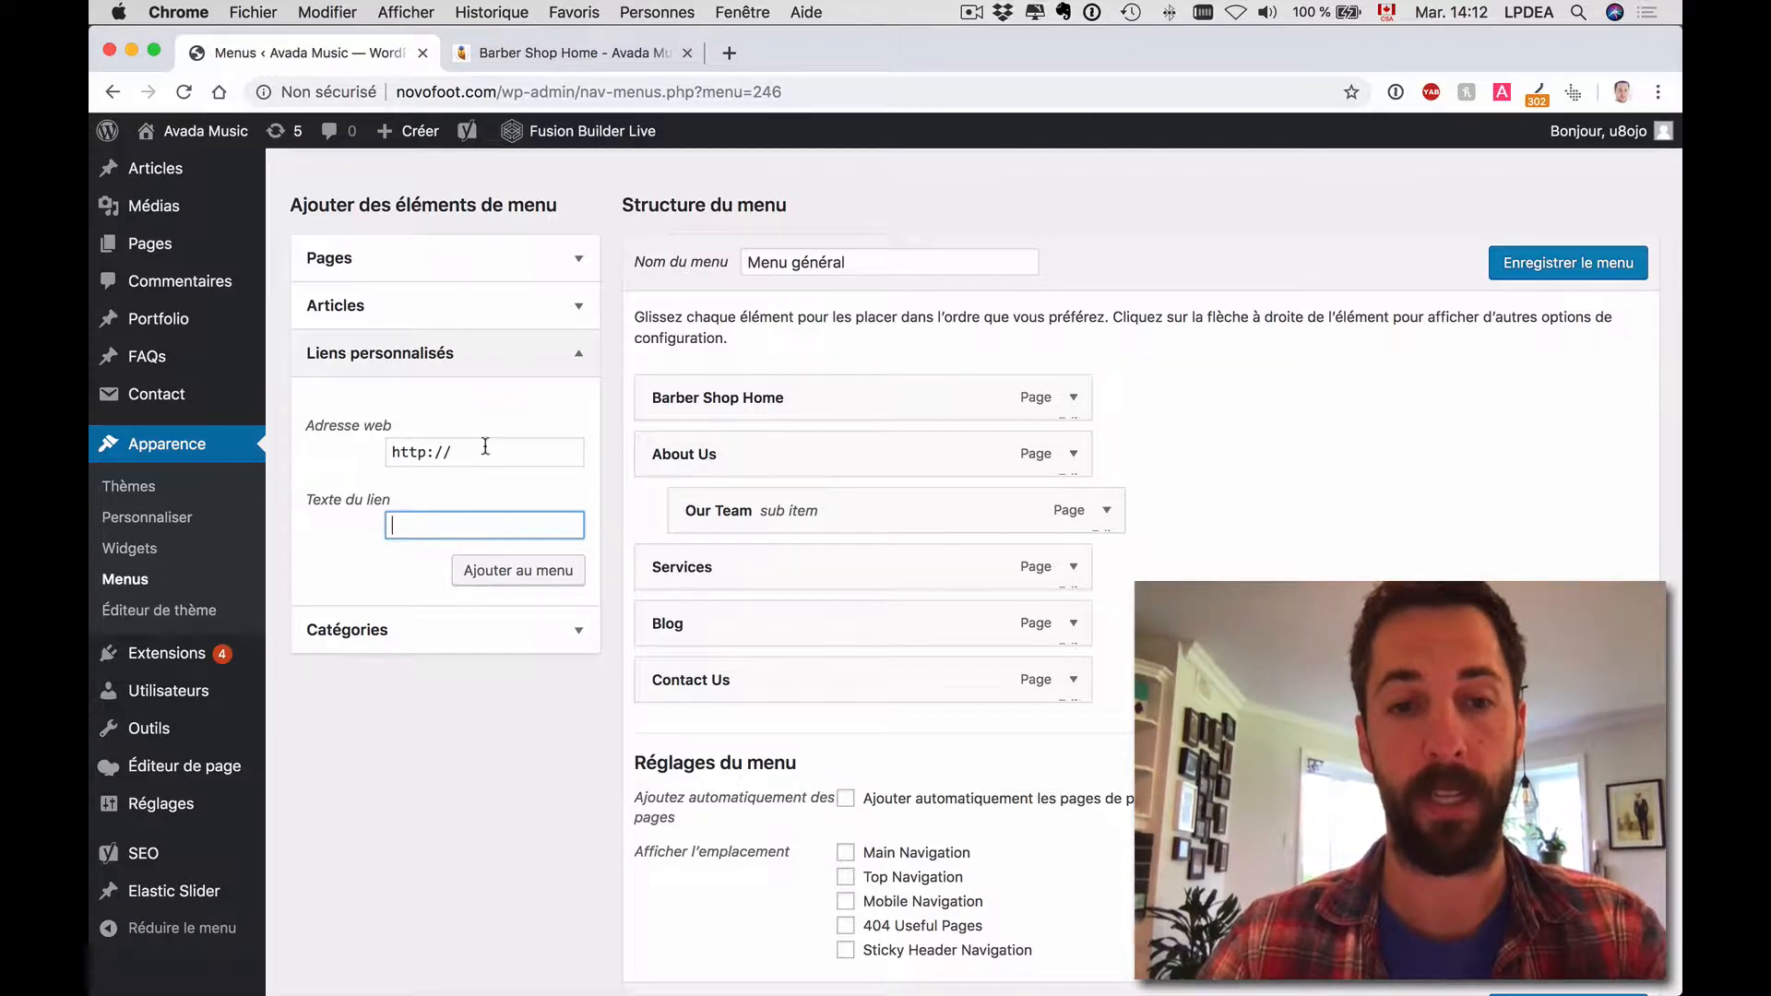
pyautogui.moveTo(485, 447); pyautogui.dragTo(350, 453)
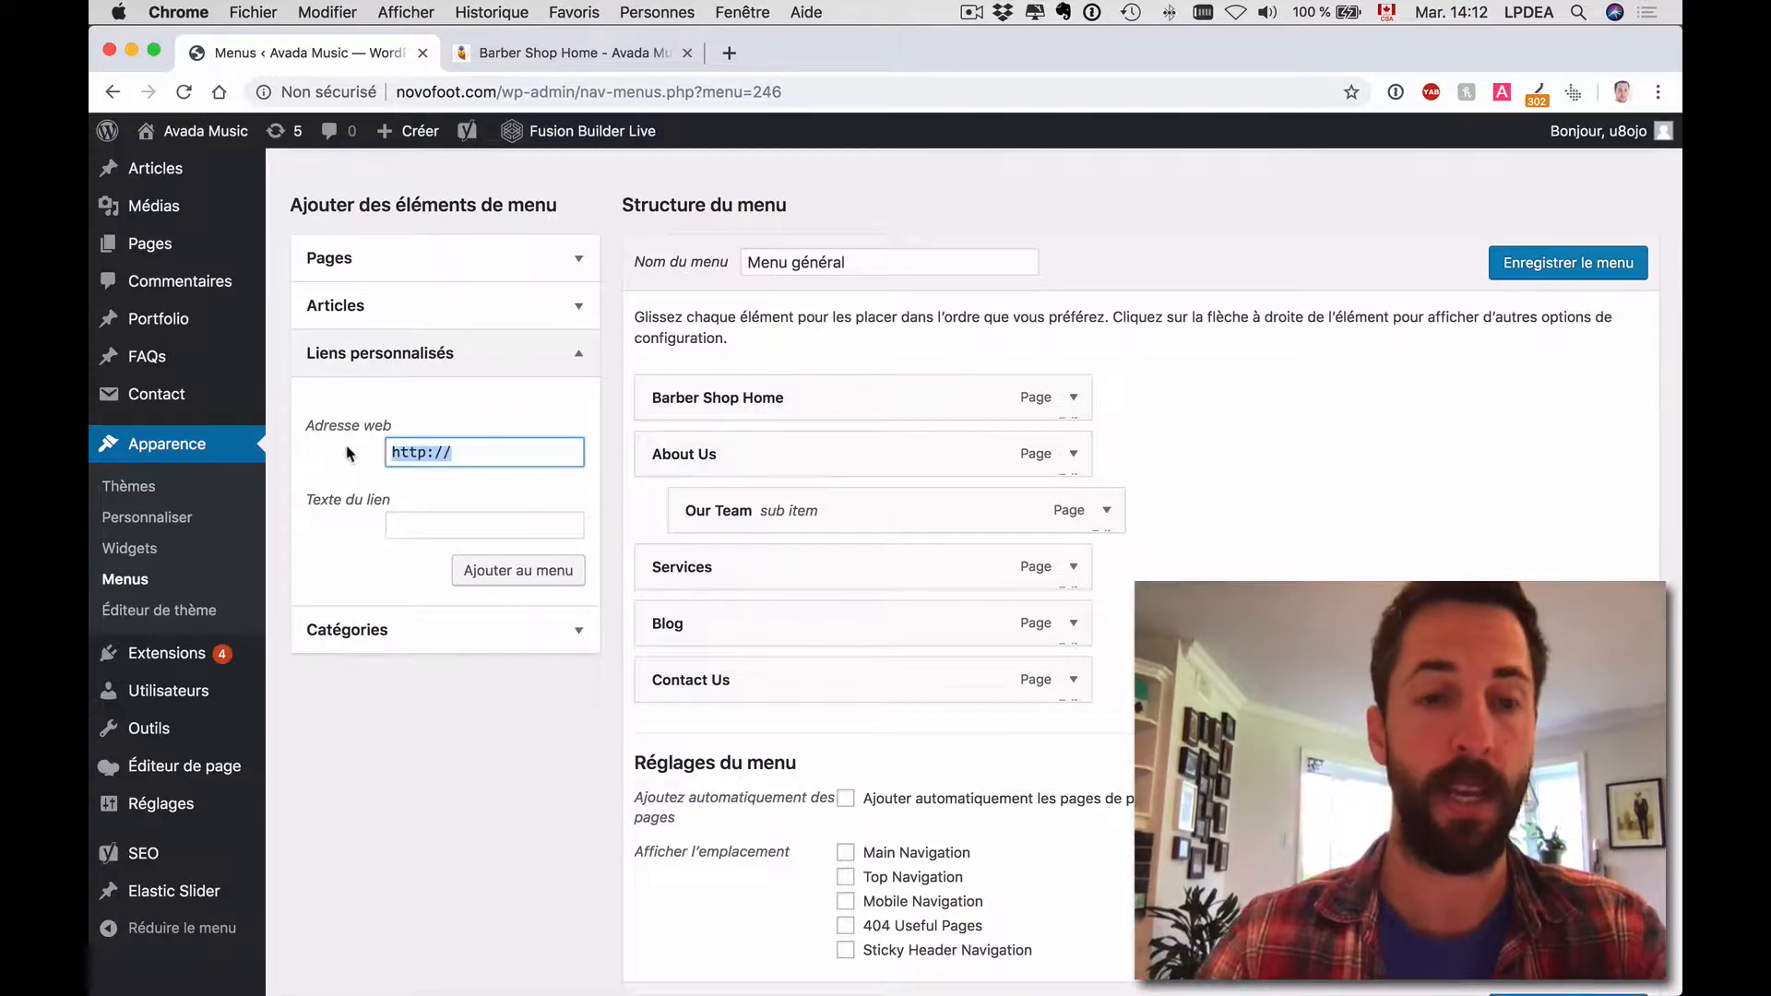
pyautogui.click(489, 452)
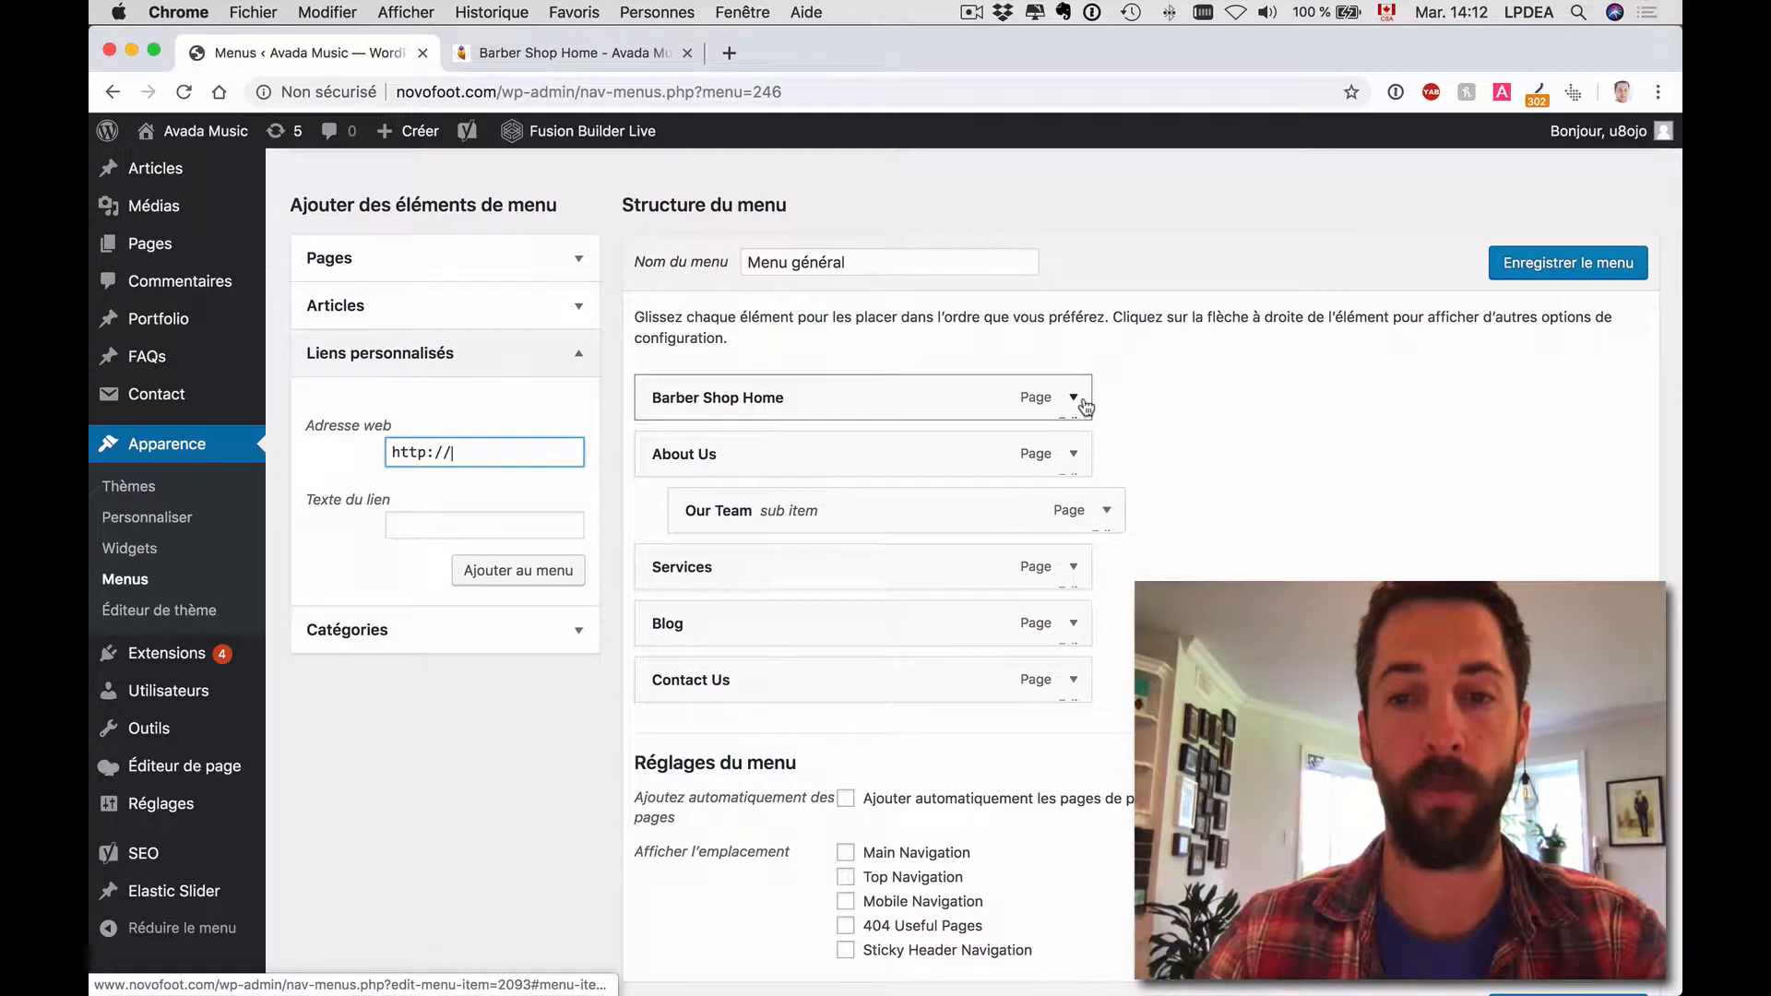
# Shorten the navigation label of the Barber Shop Home menu item to "Home".
pyautogui.click(1084, 401)
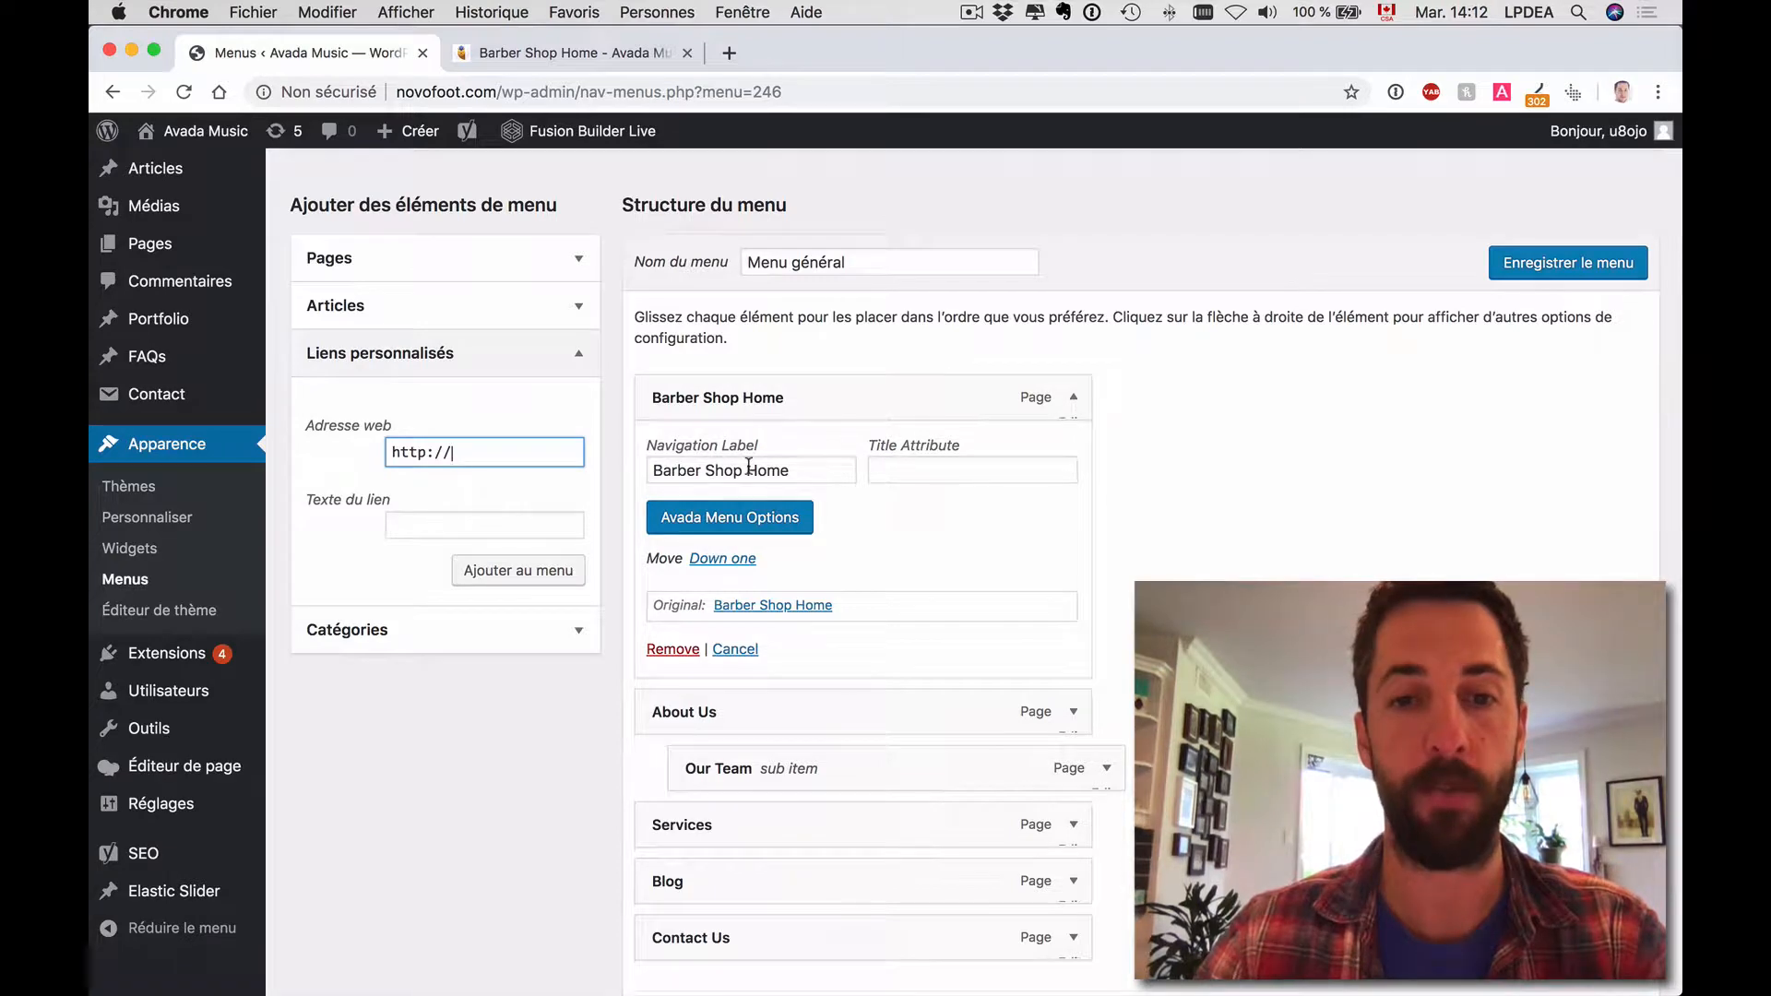
pyautogui.moveTo(748, 468); pyautogui.dragTo(646, 473)
pyautogui.press('BackSpace')
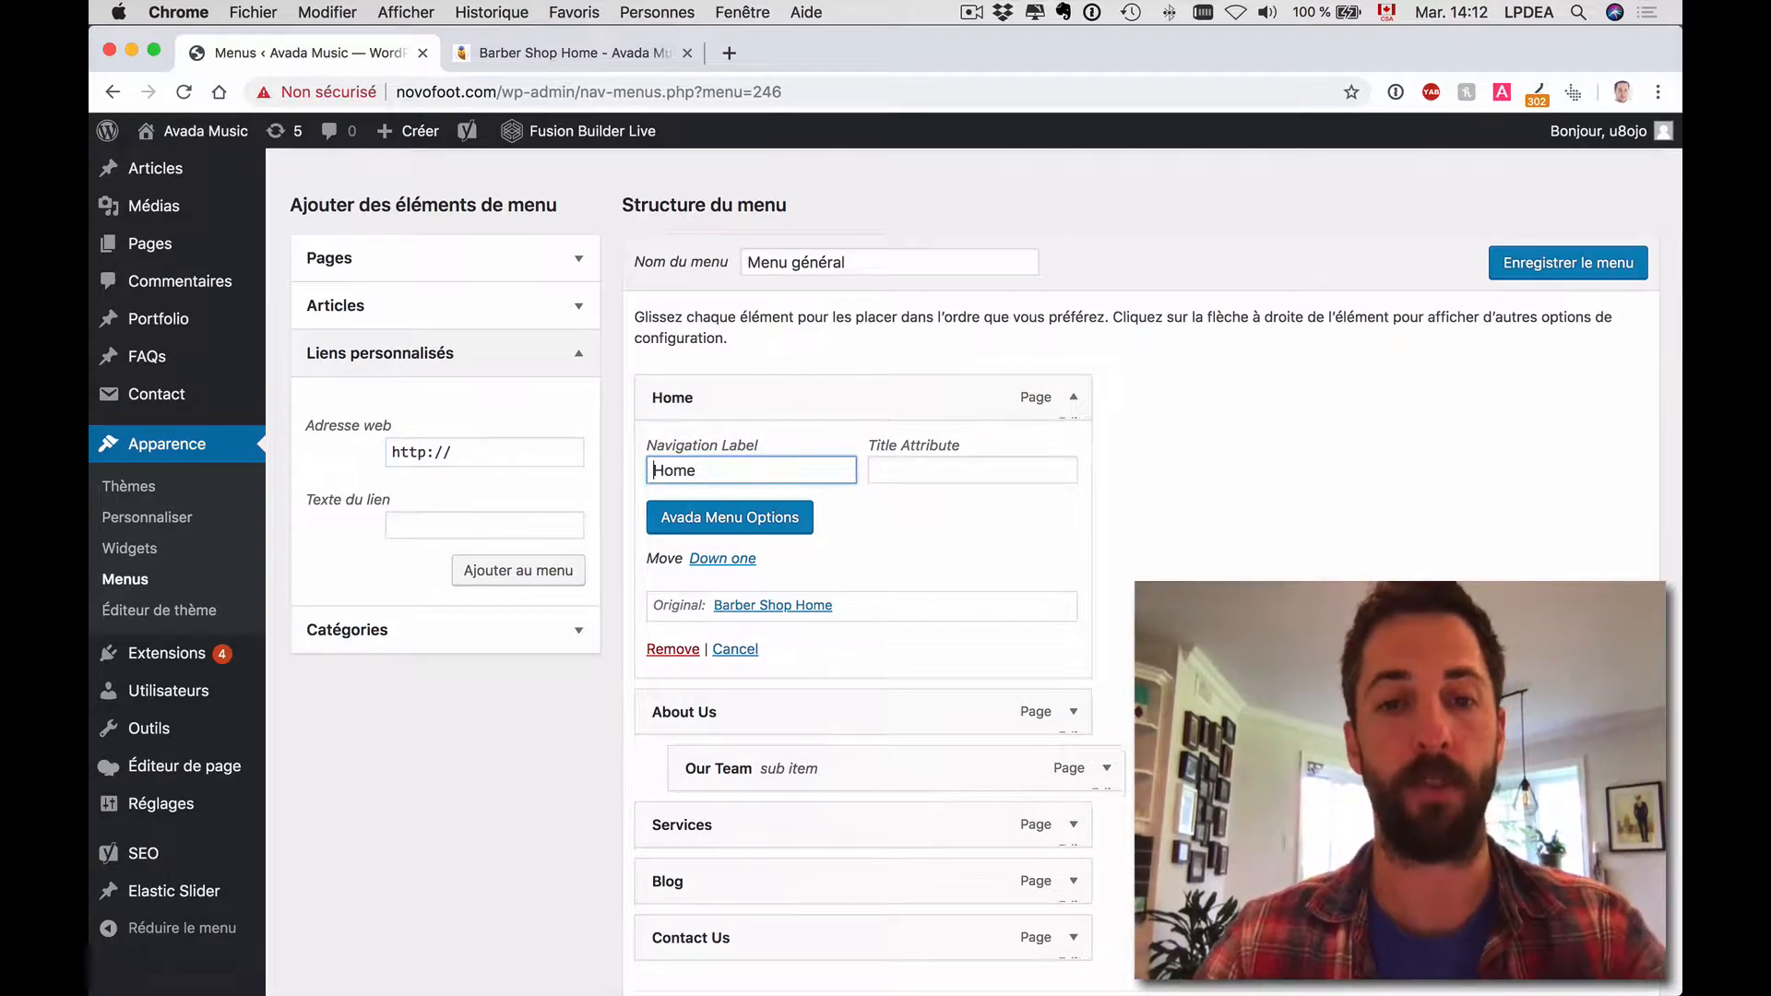
# Try "Accueil" as the first item's navigation label, and set it back to "Home".
pyautogui.press('super+a')
pyautogui.write('Accueil')
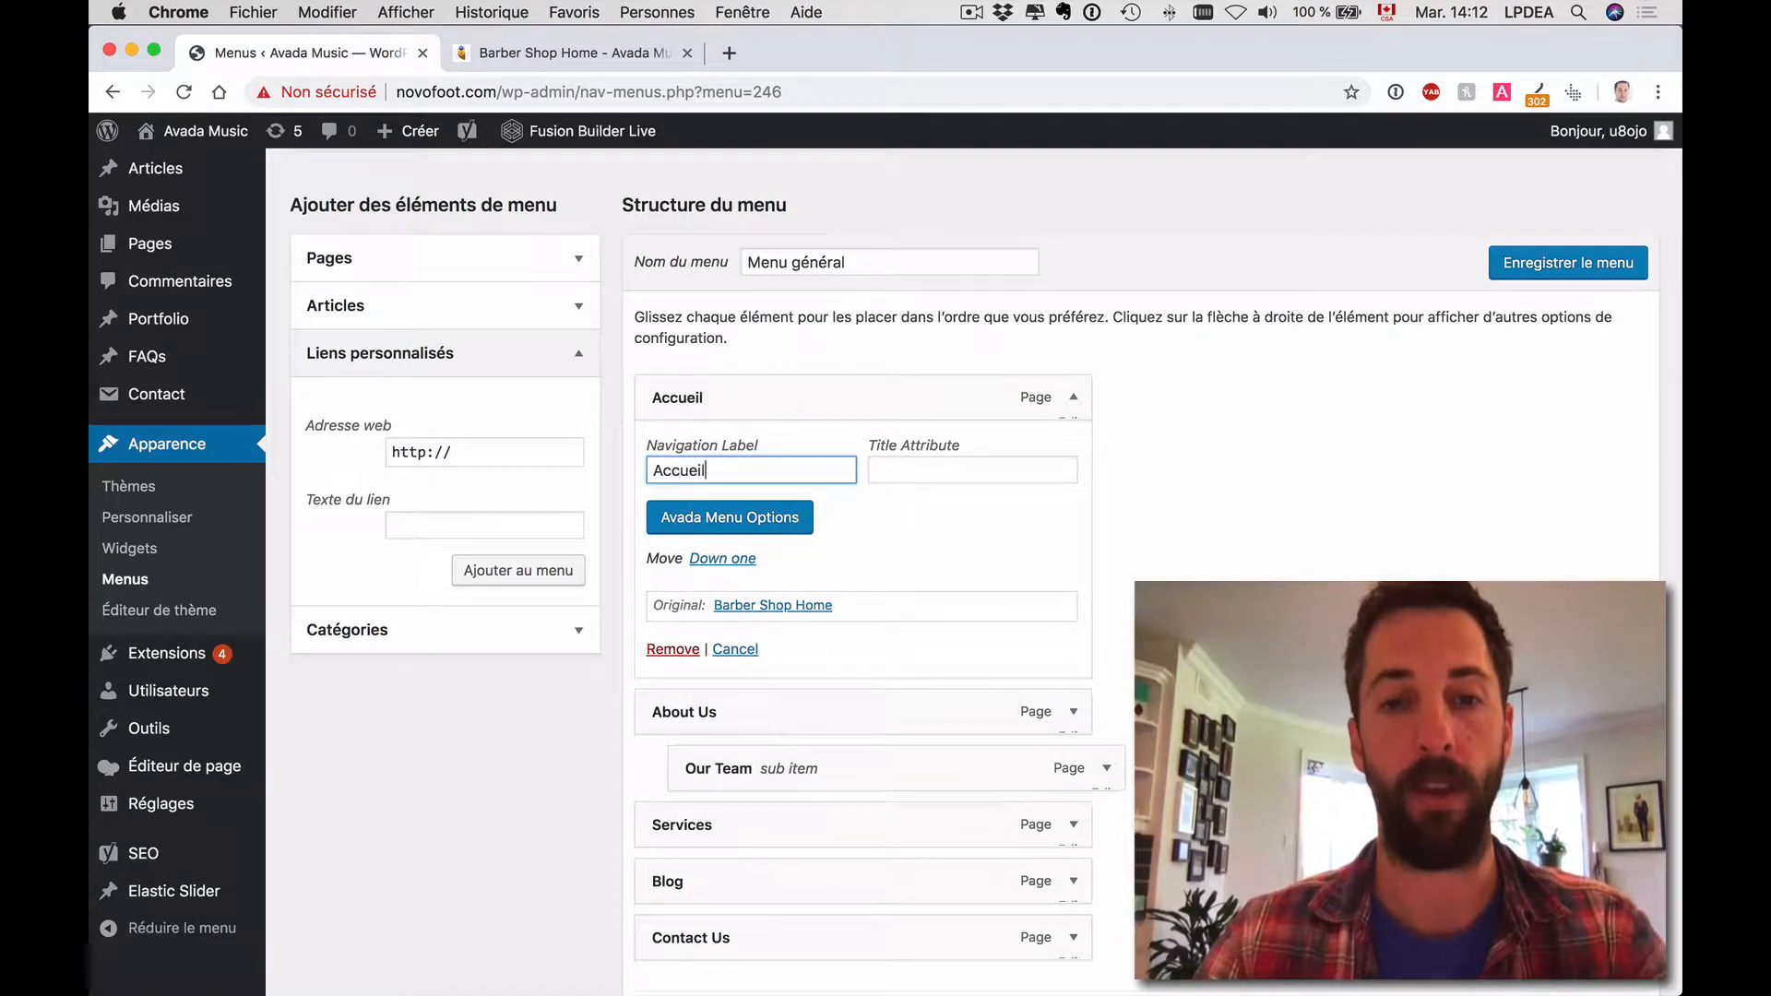
pyautogui.press('super+a')
pyautogui.write('Home')
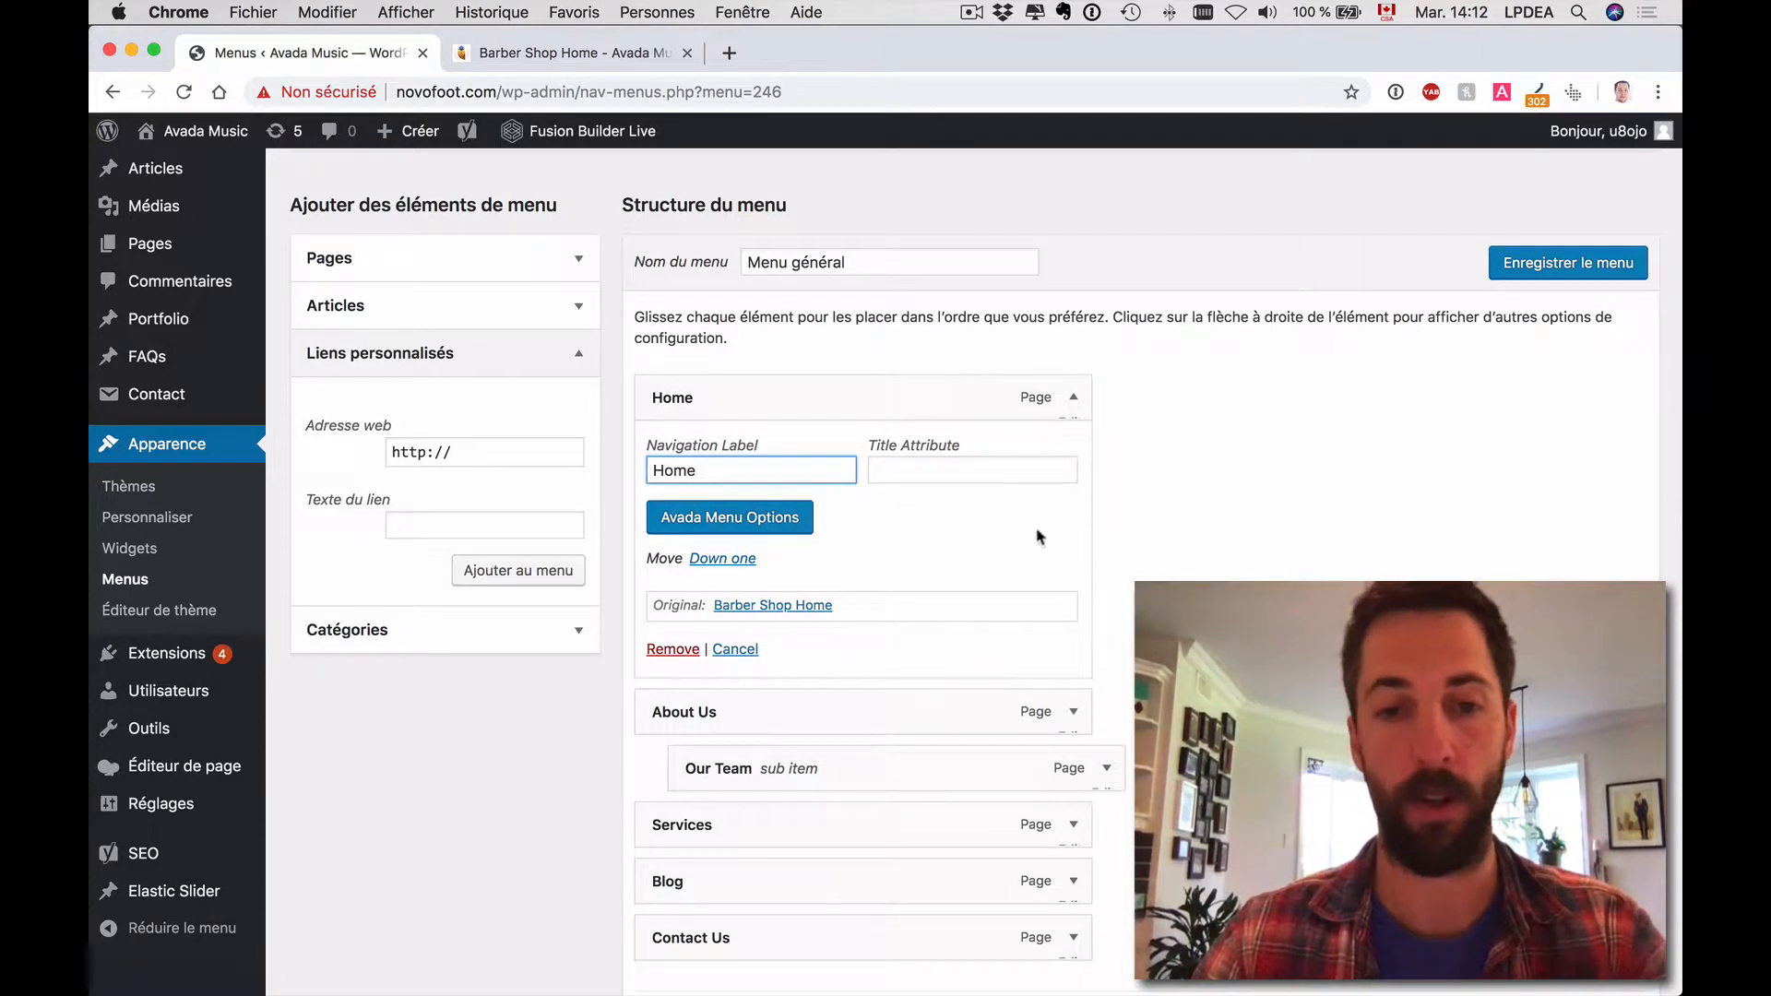
# Save the changes to the menu.
pyautogui.click(1115, 546)
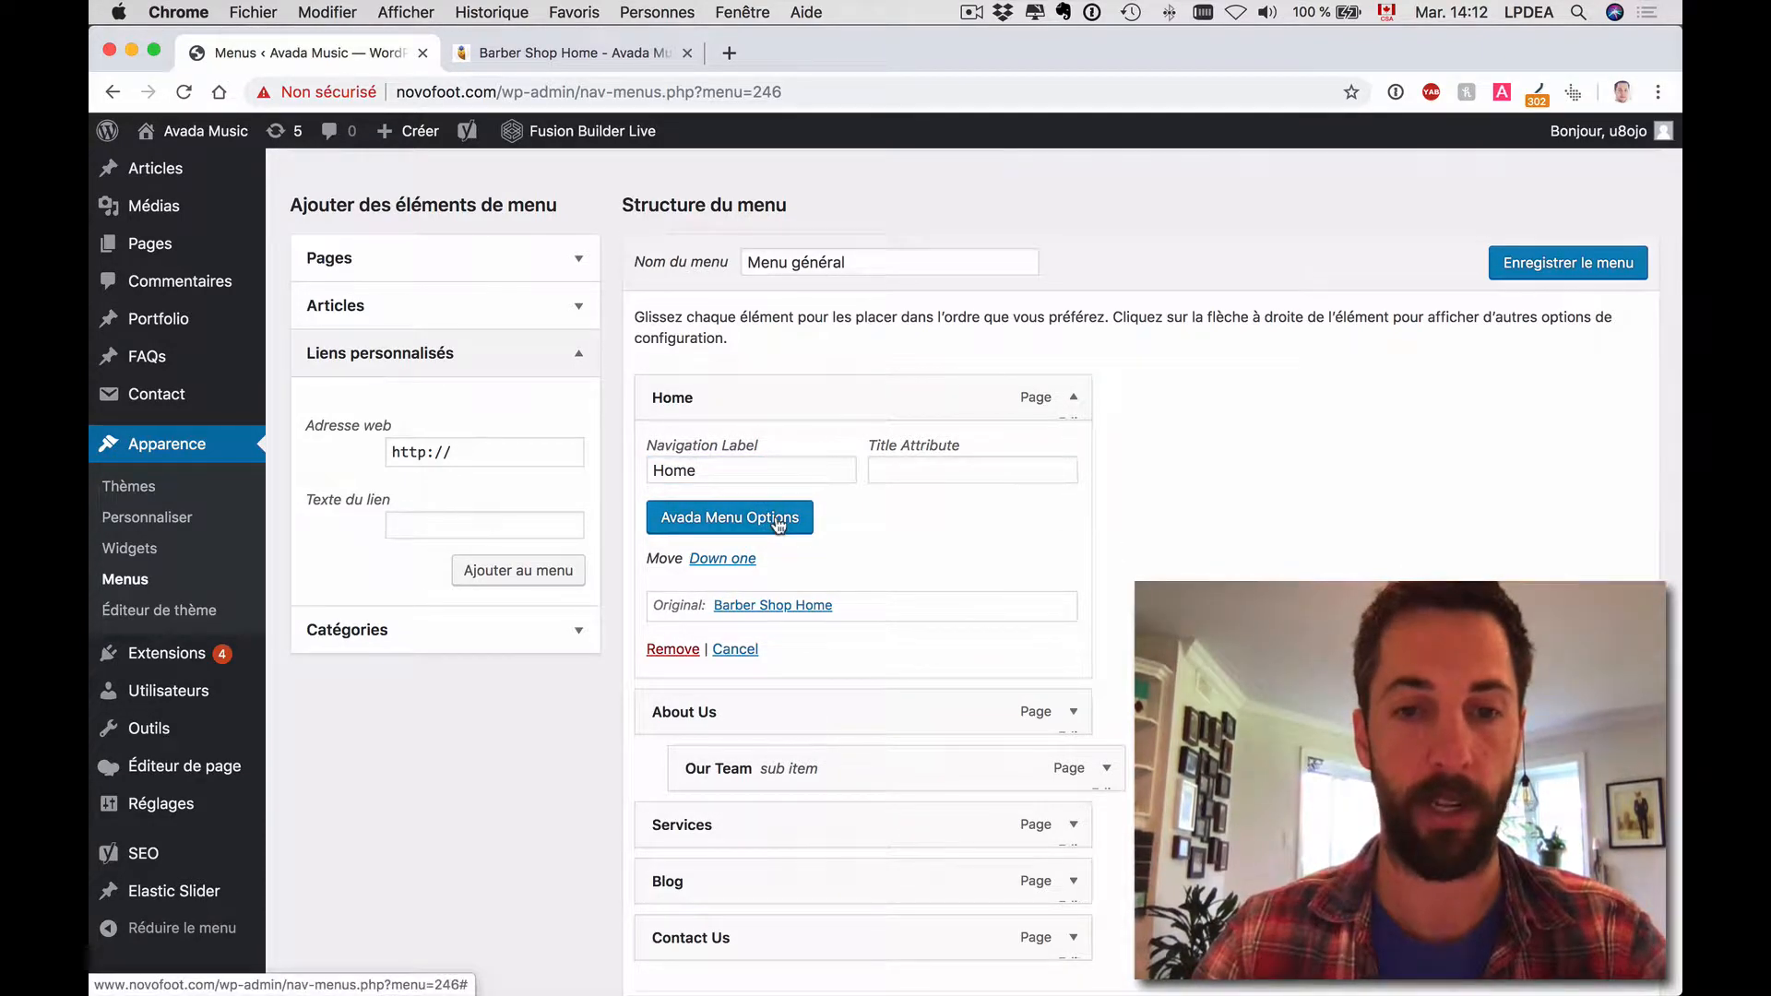
pyautogui.scroll(1, 1384, 517)
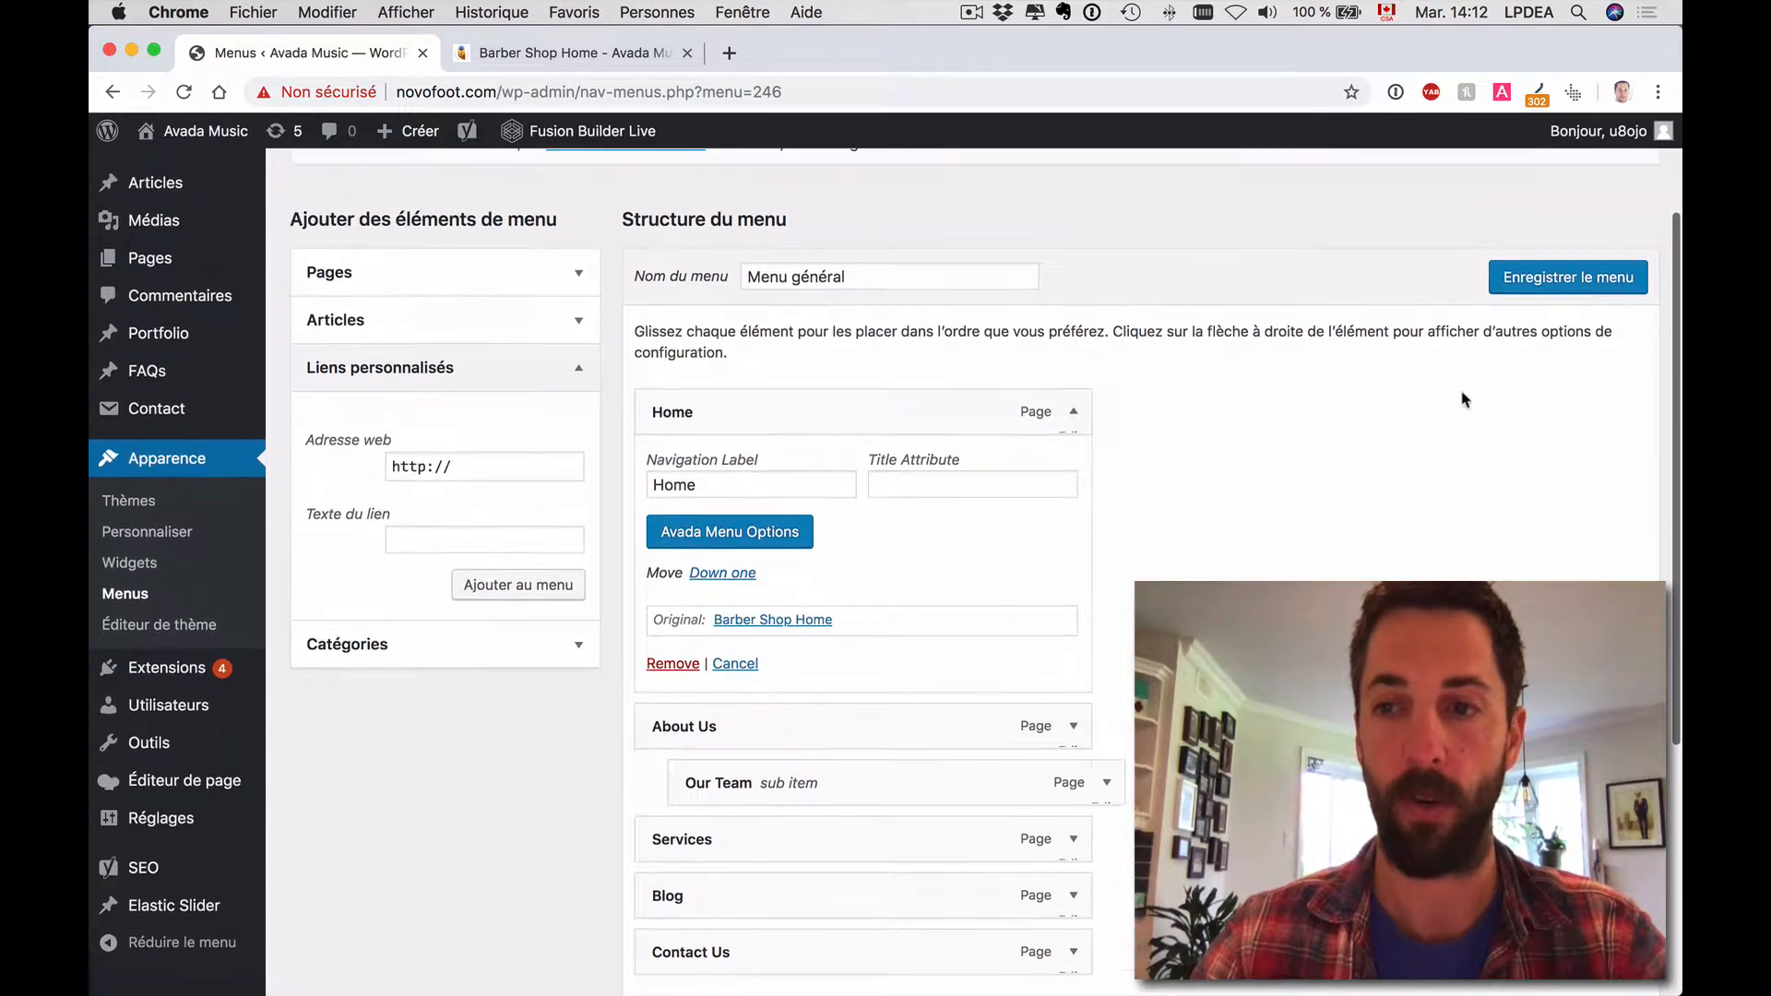
pyautogui.click(1533, 294)
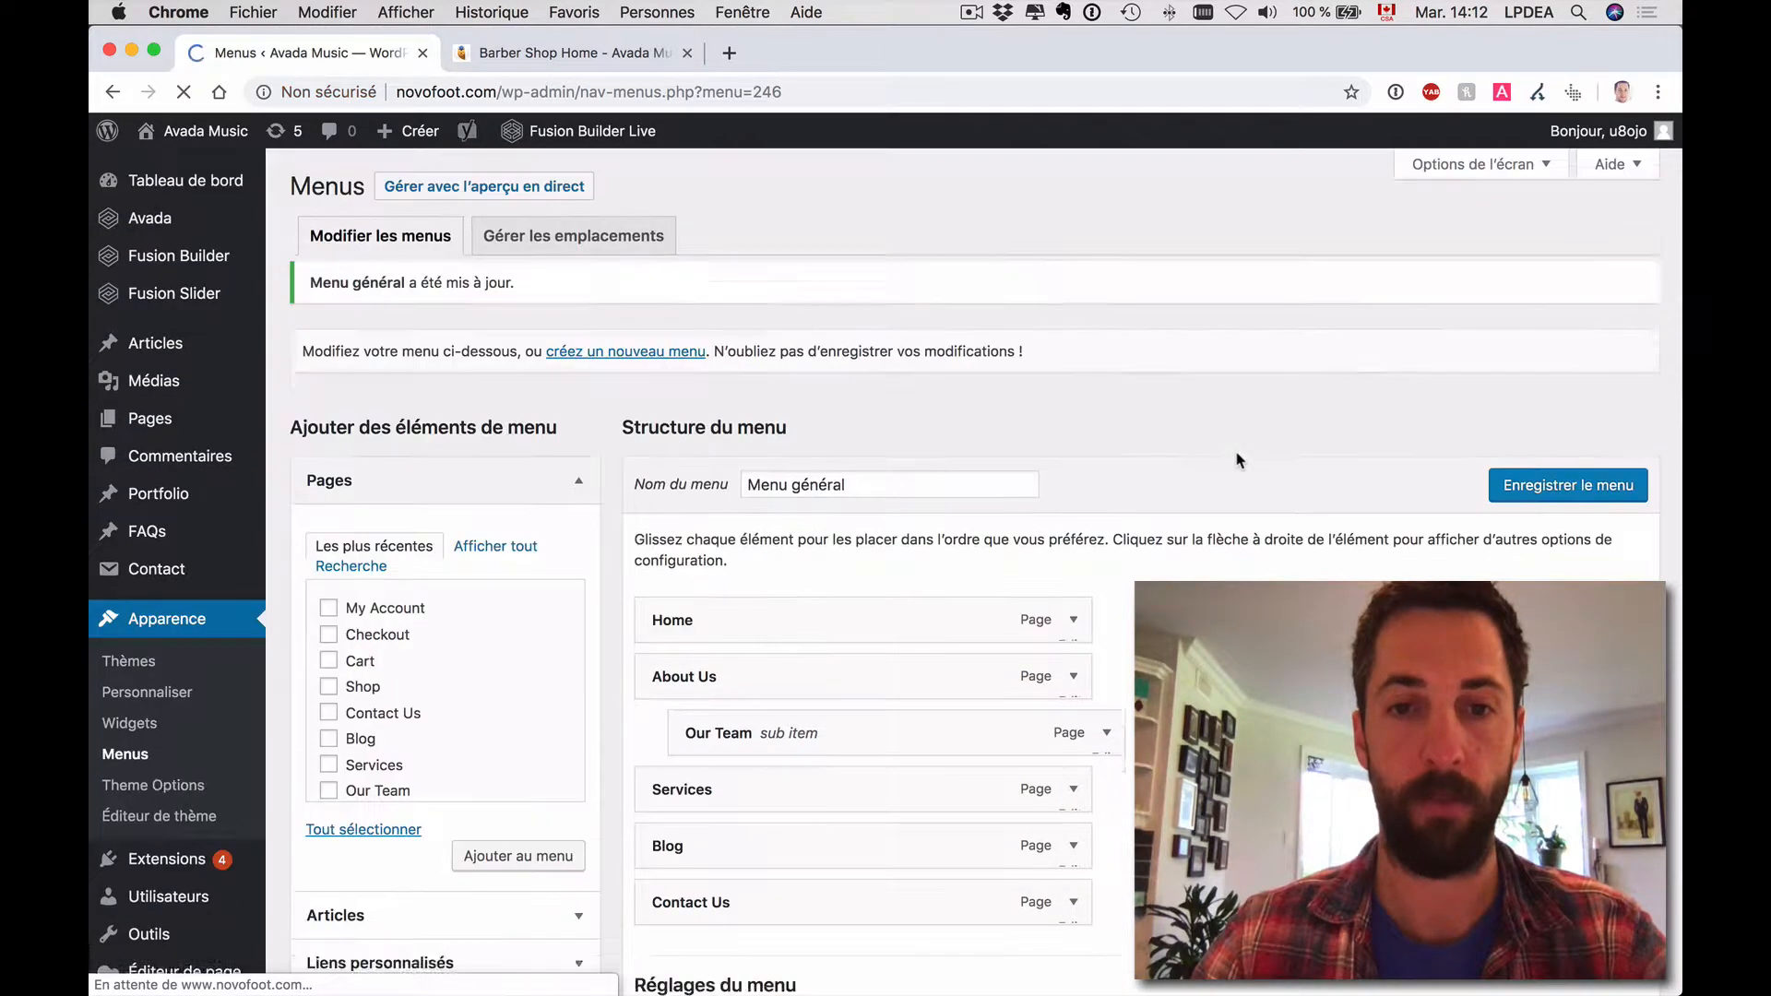
# Reload the Barber Shop Home page, check its navigation menu, and return to the menu editor.
pyautogui.scroll(-5, 1240, 460)
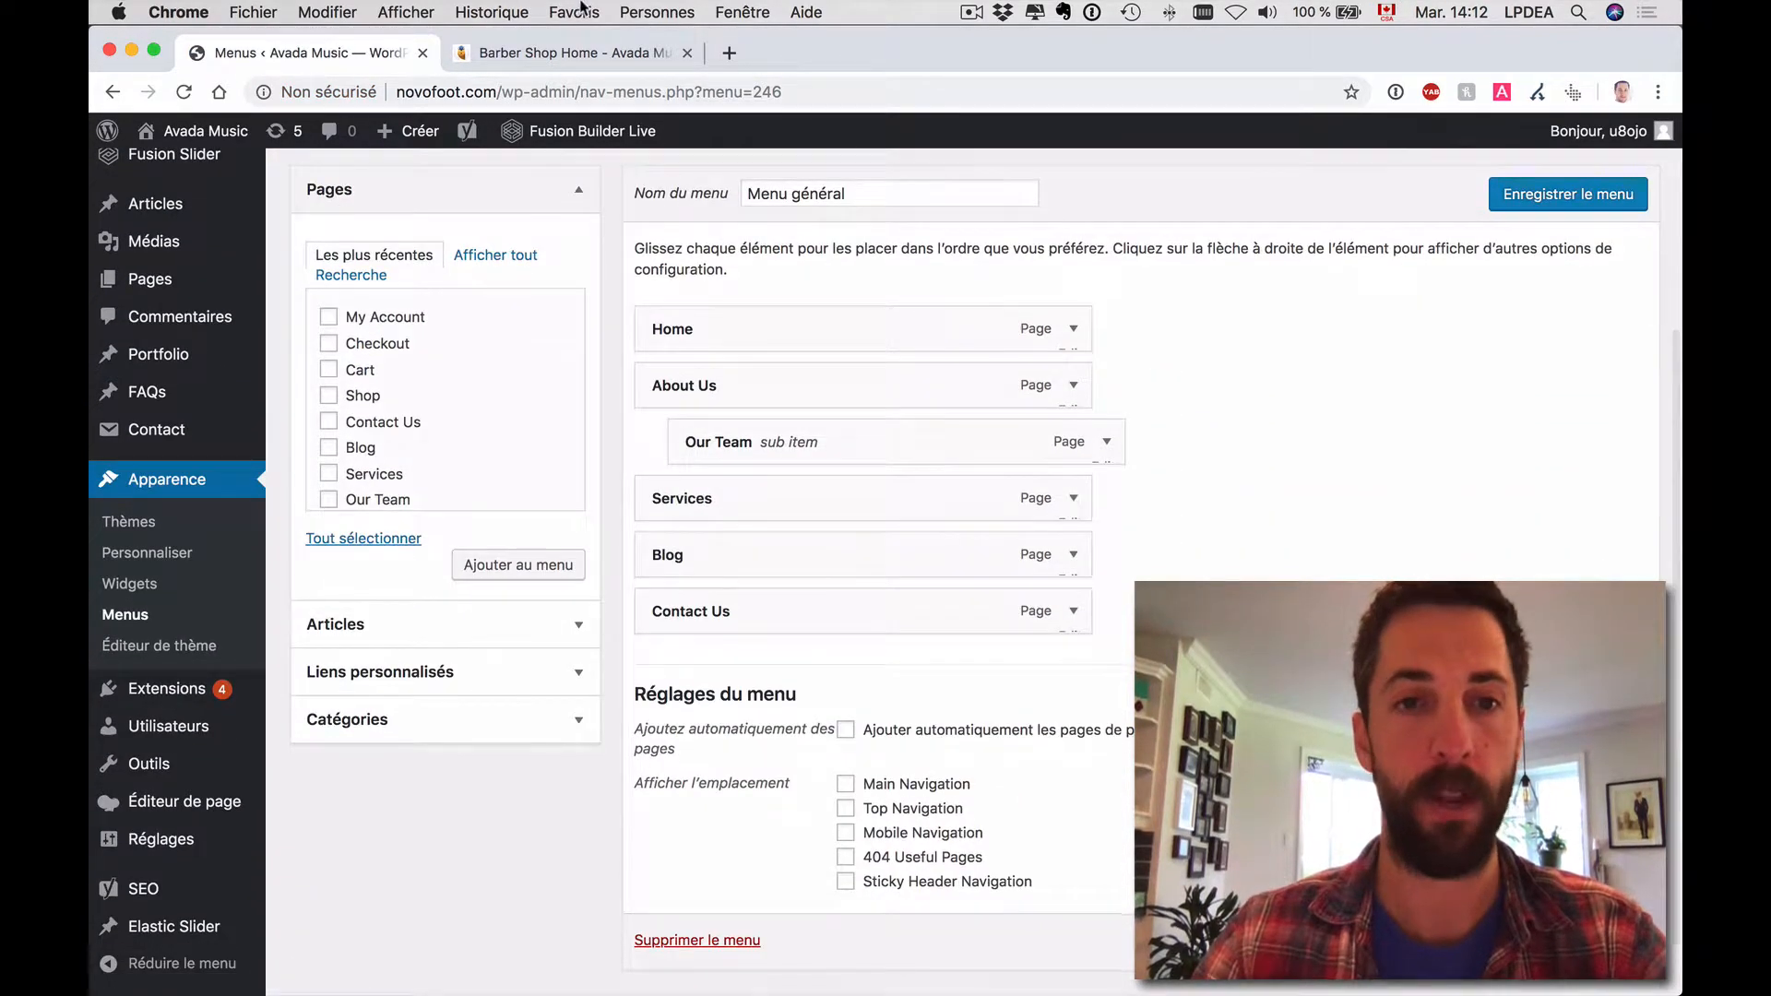
pyautogui.click(539, 53)
pyautogui.click(184, 92)
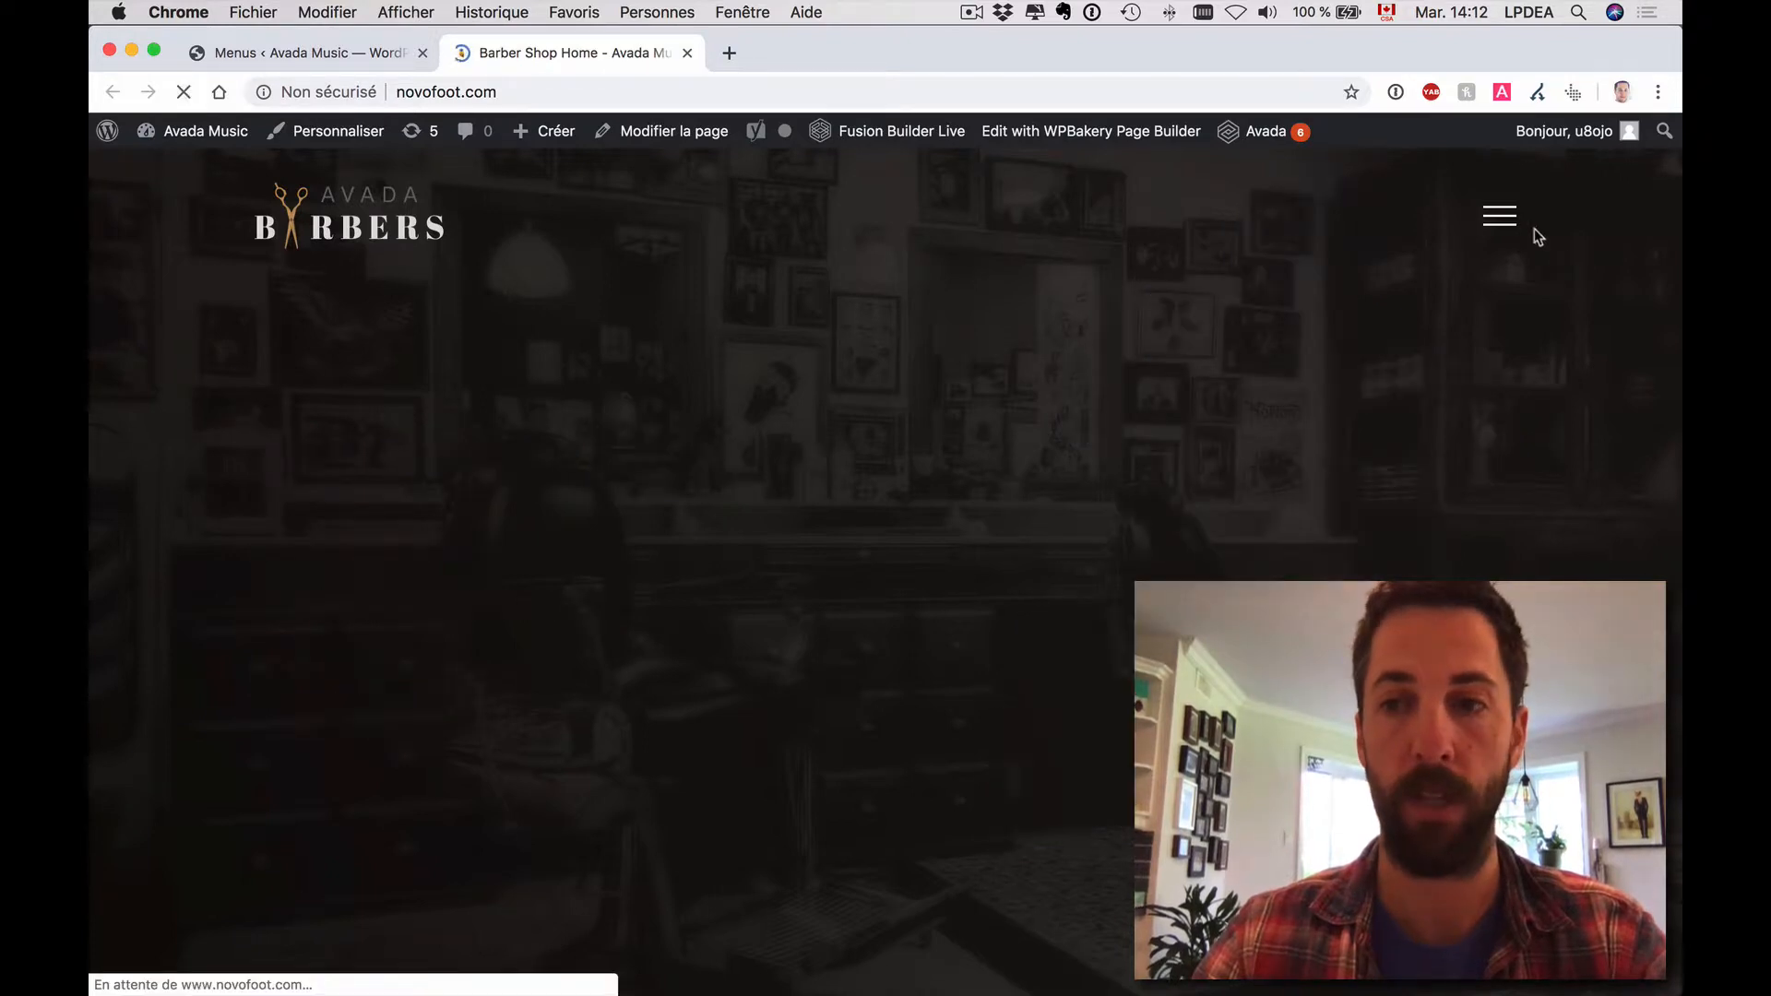
pyautogui.click(1500, 218)
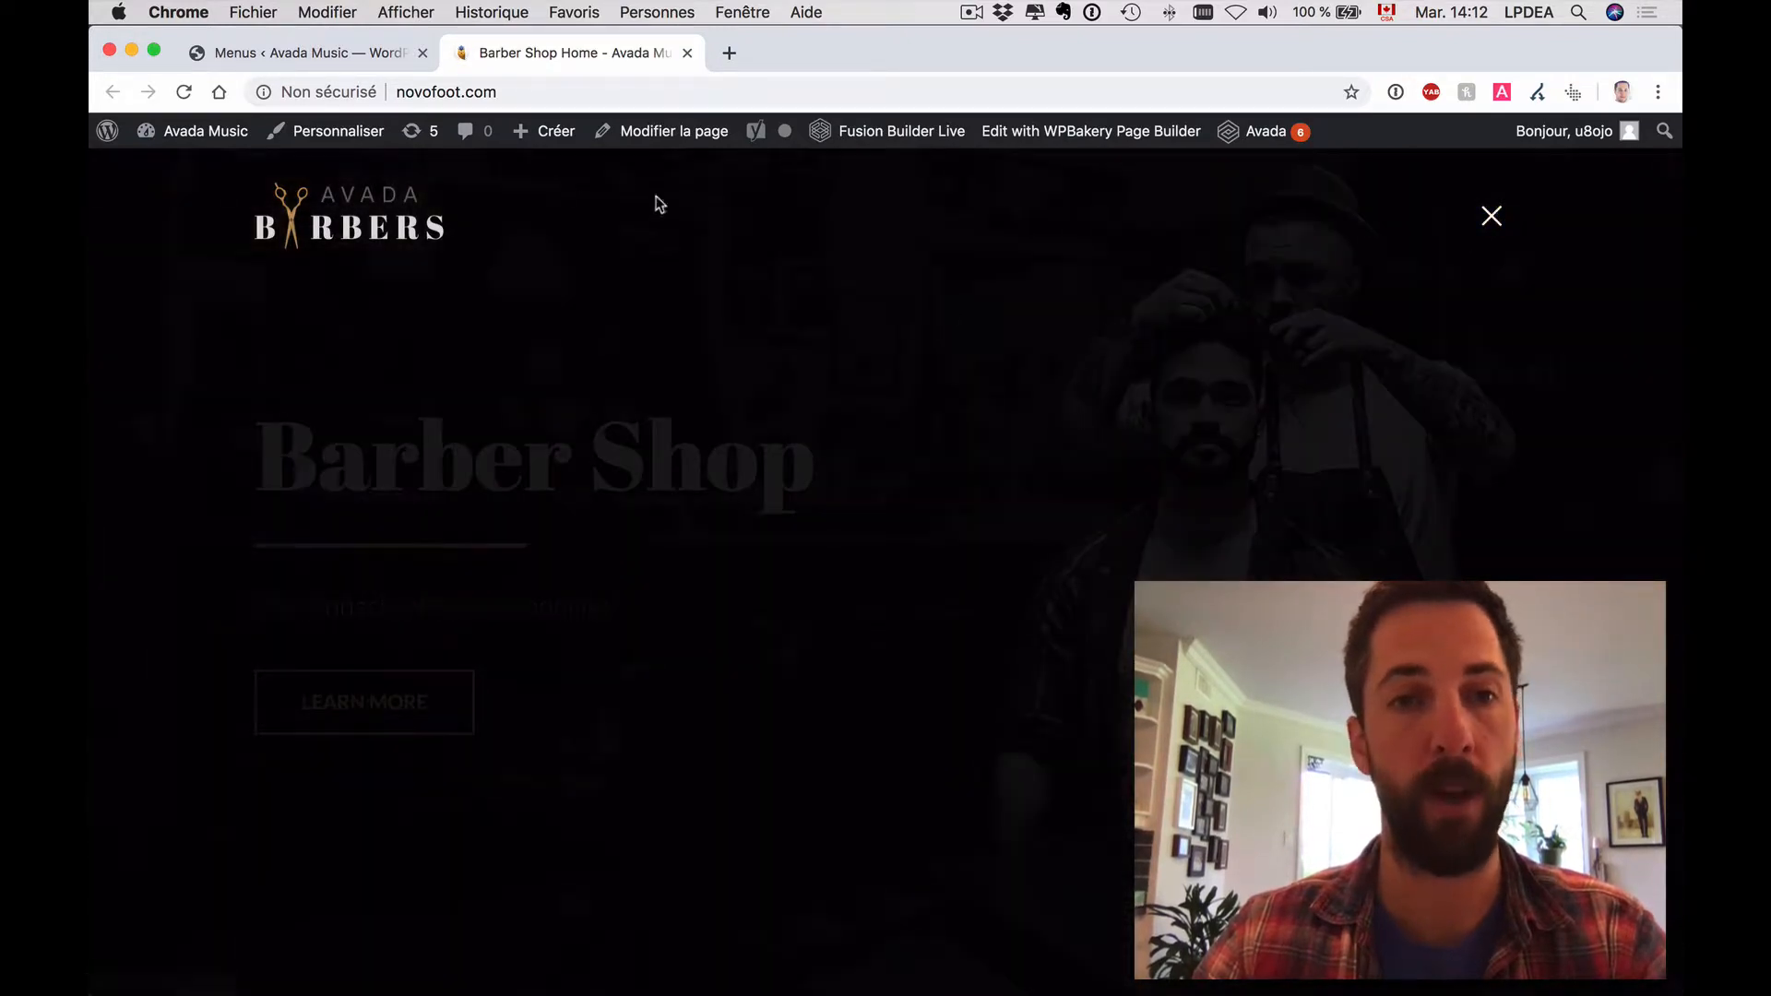
pyautogui.click(387, 53)
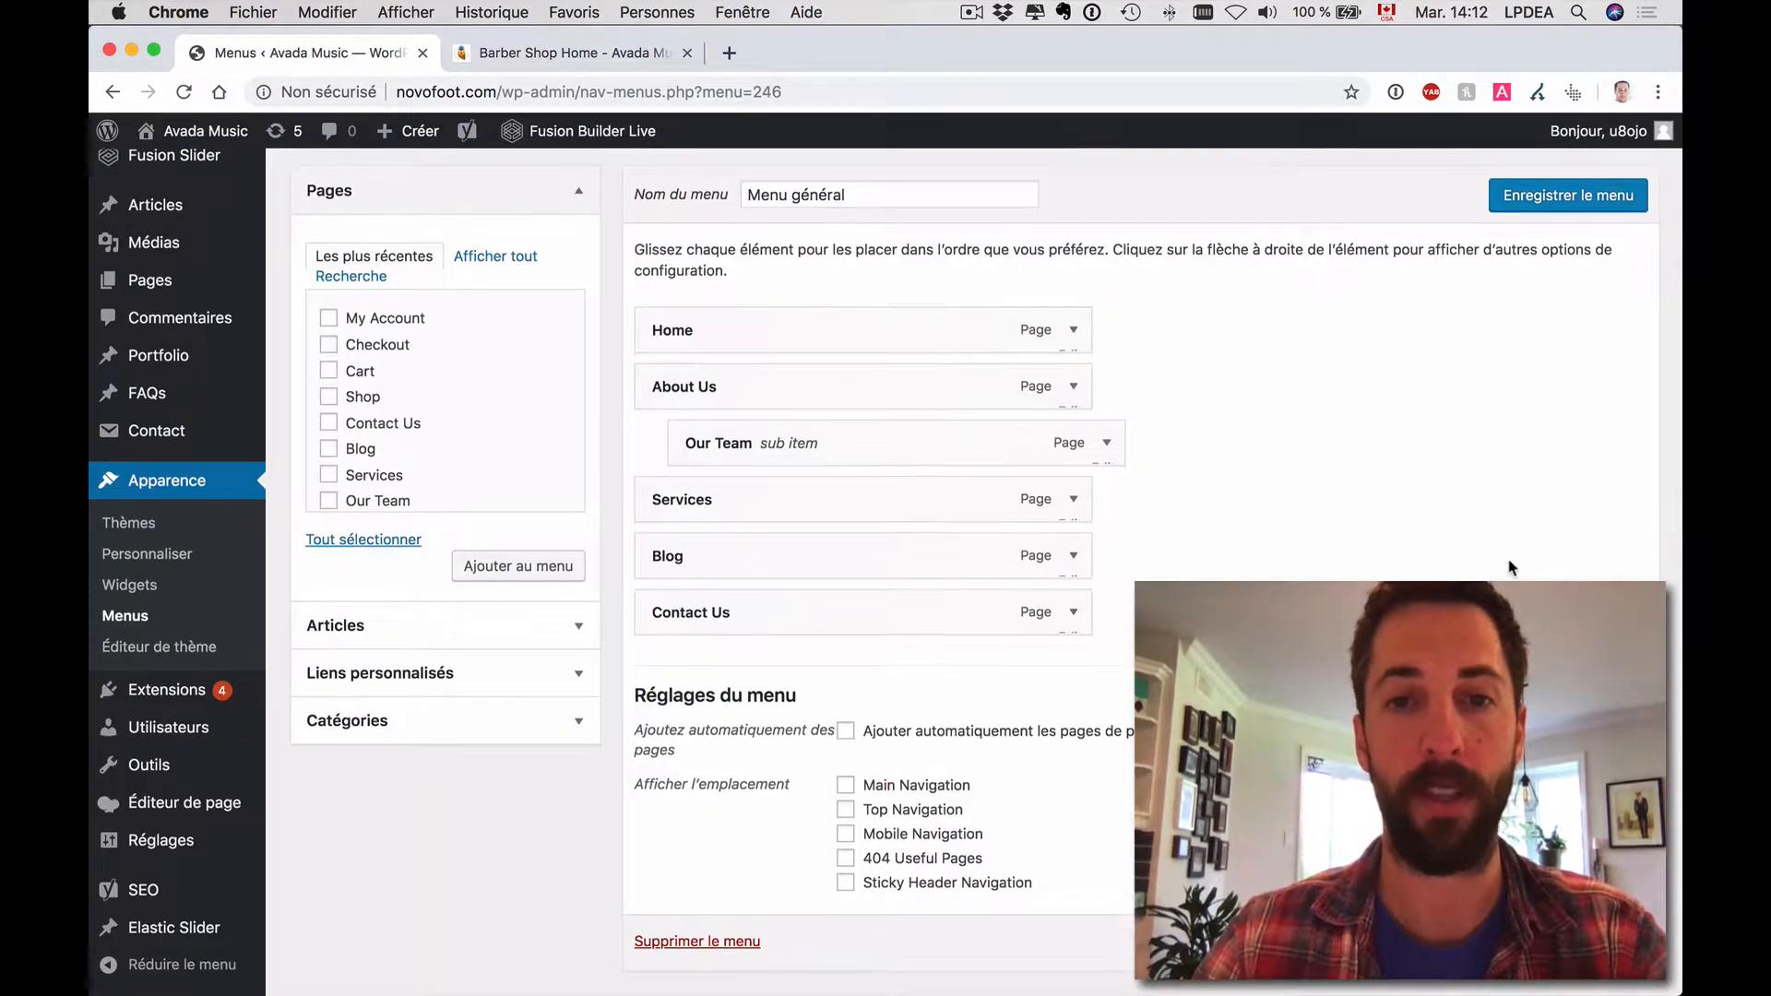
# Assign the menu to the Main Navigation display location.
pyautogui.scroll(5, 1510, 567)
pyautogui.scroll(-5, 1511, 567)
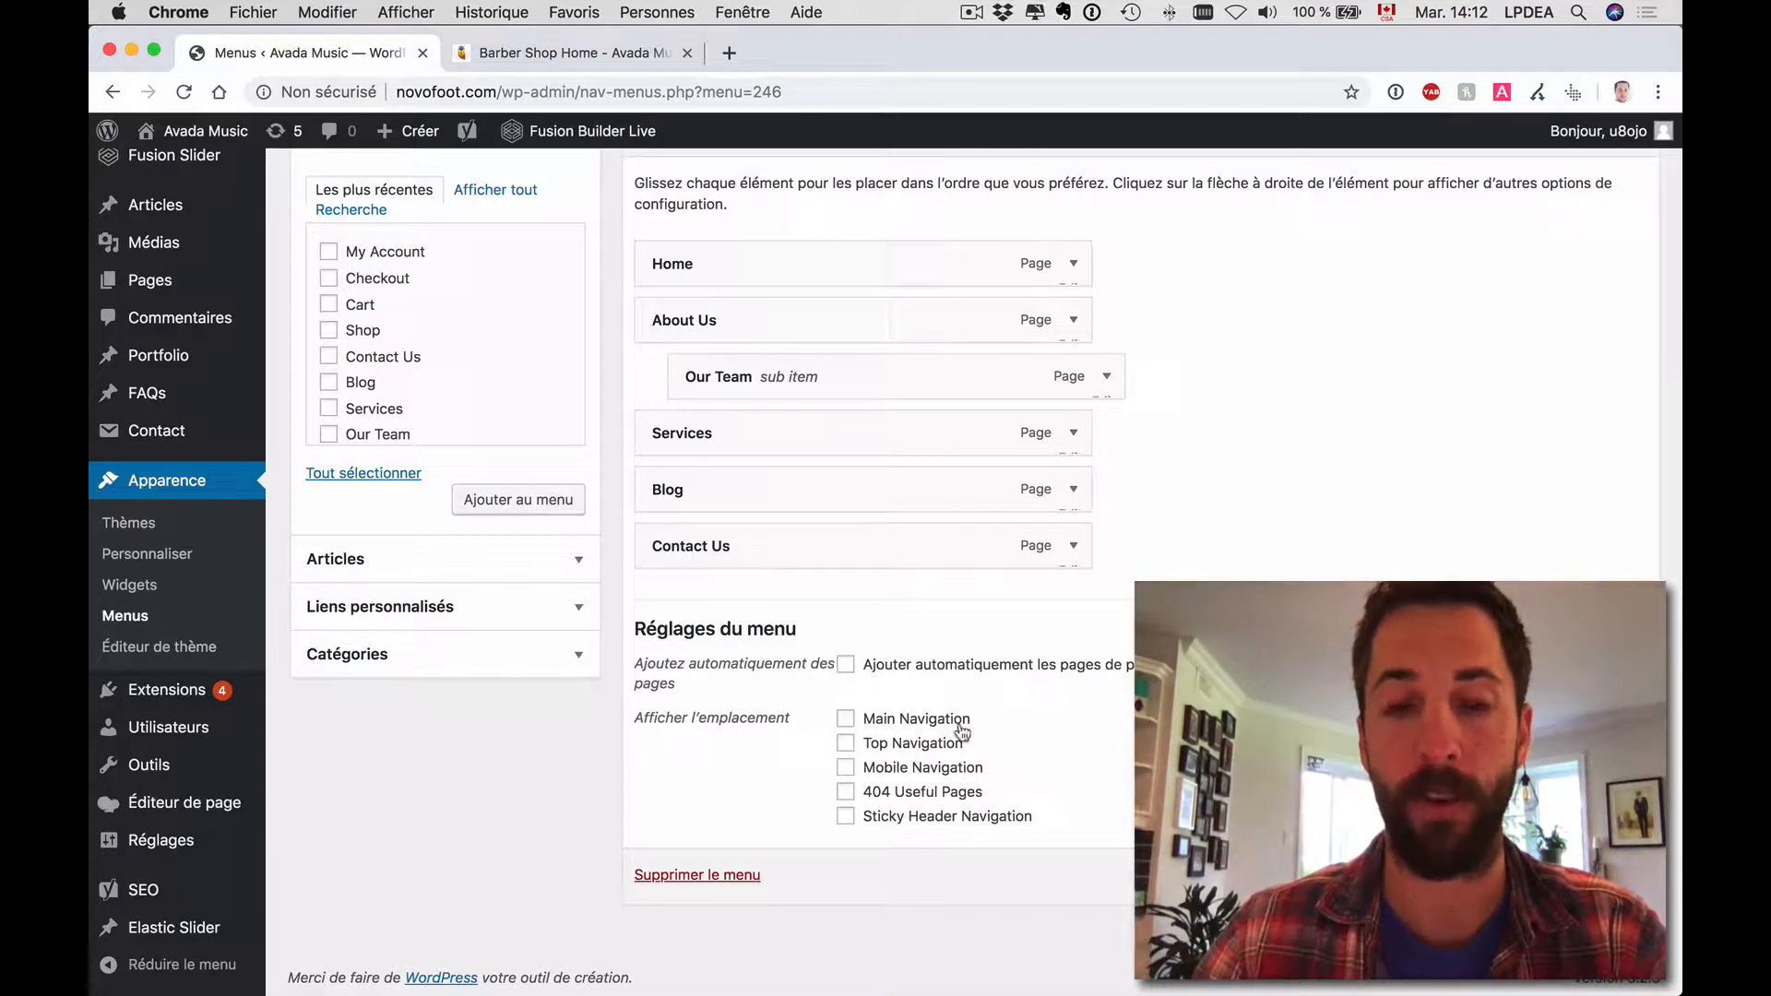
pyautogui.click(890, 722)
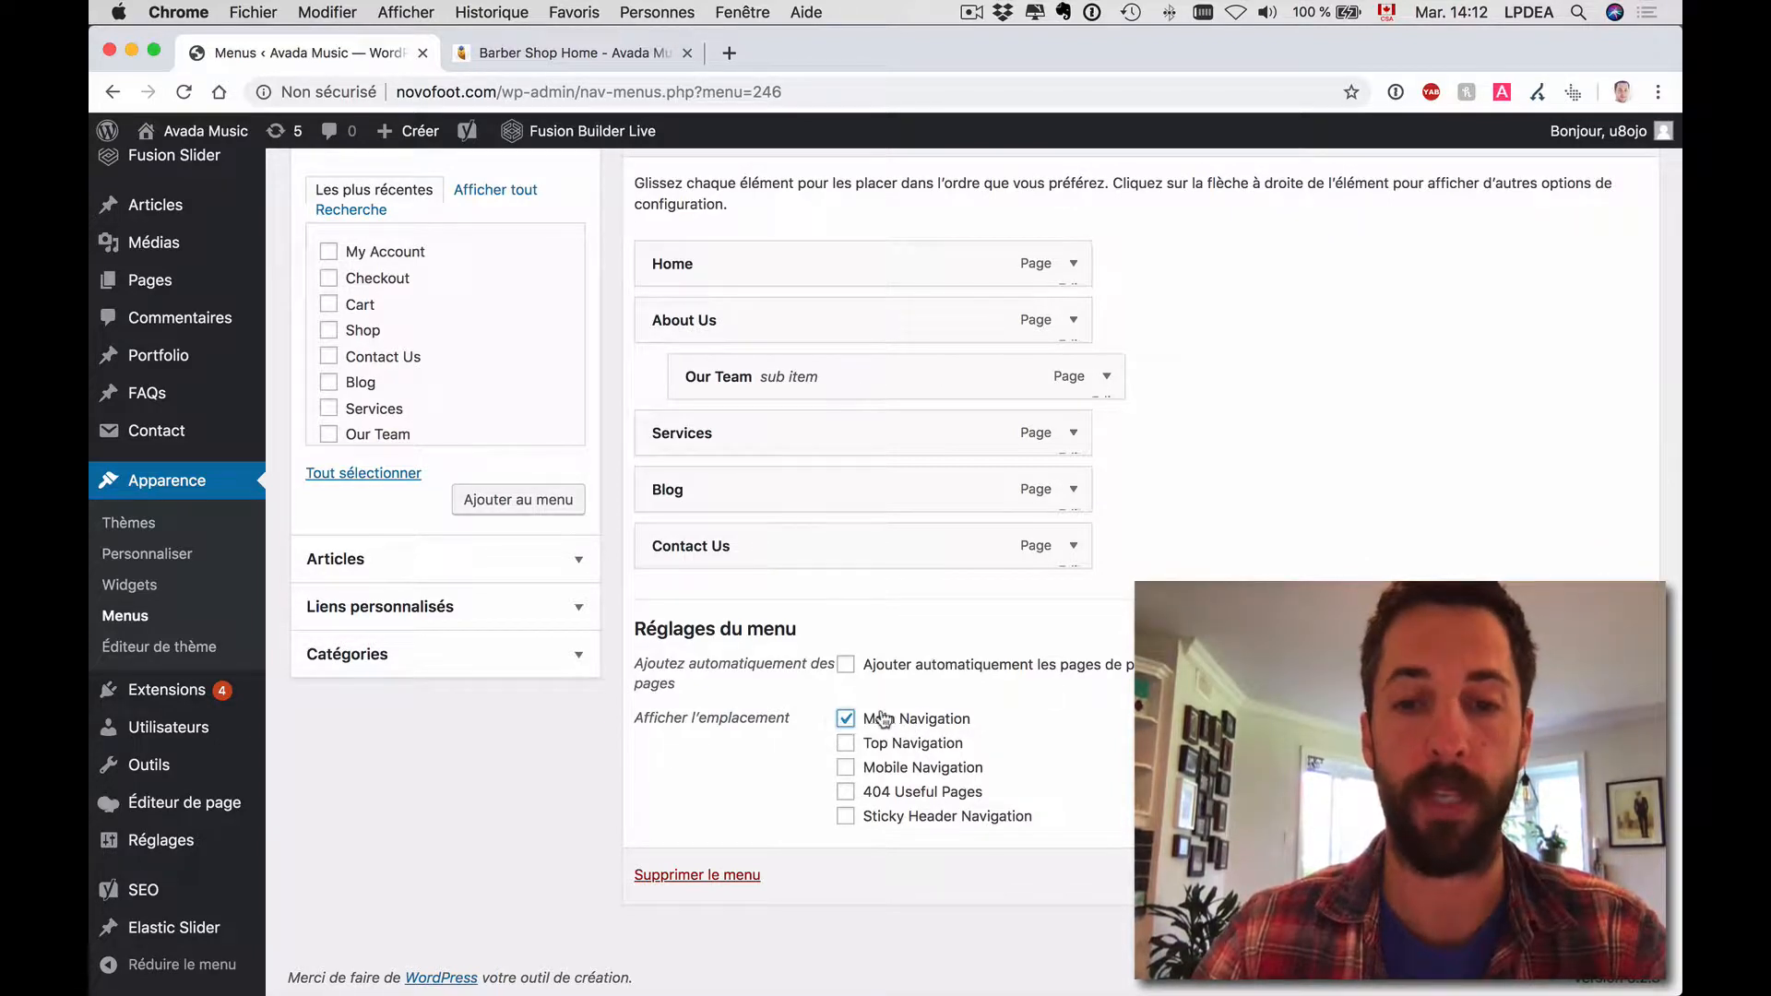
# Save the menu's location change, reload the Barber Shop Home page, and check its navigation menu.
pyautogui.click(1569, 874)
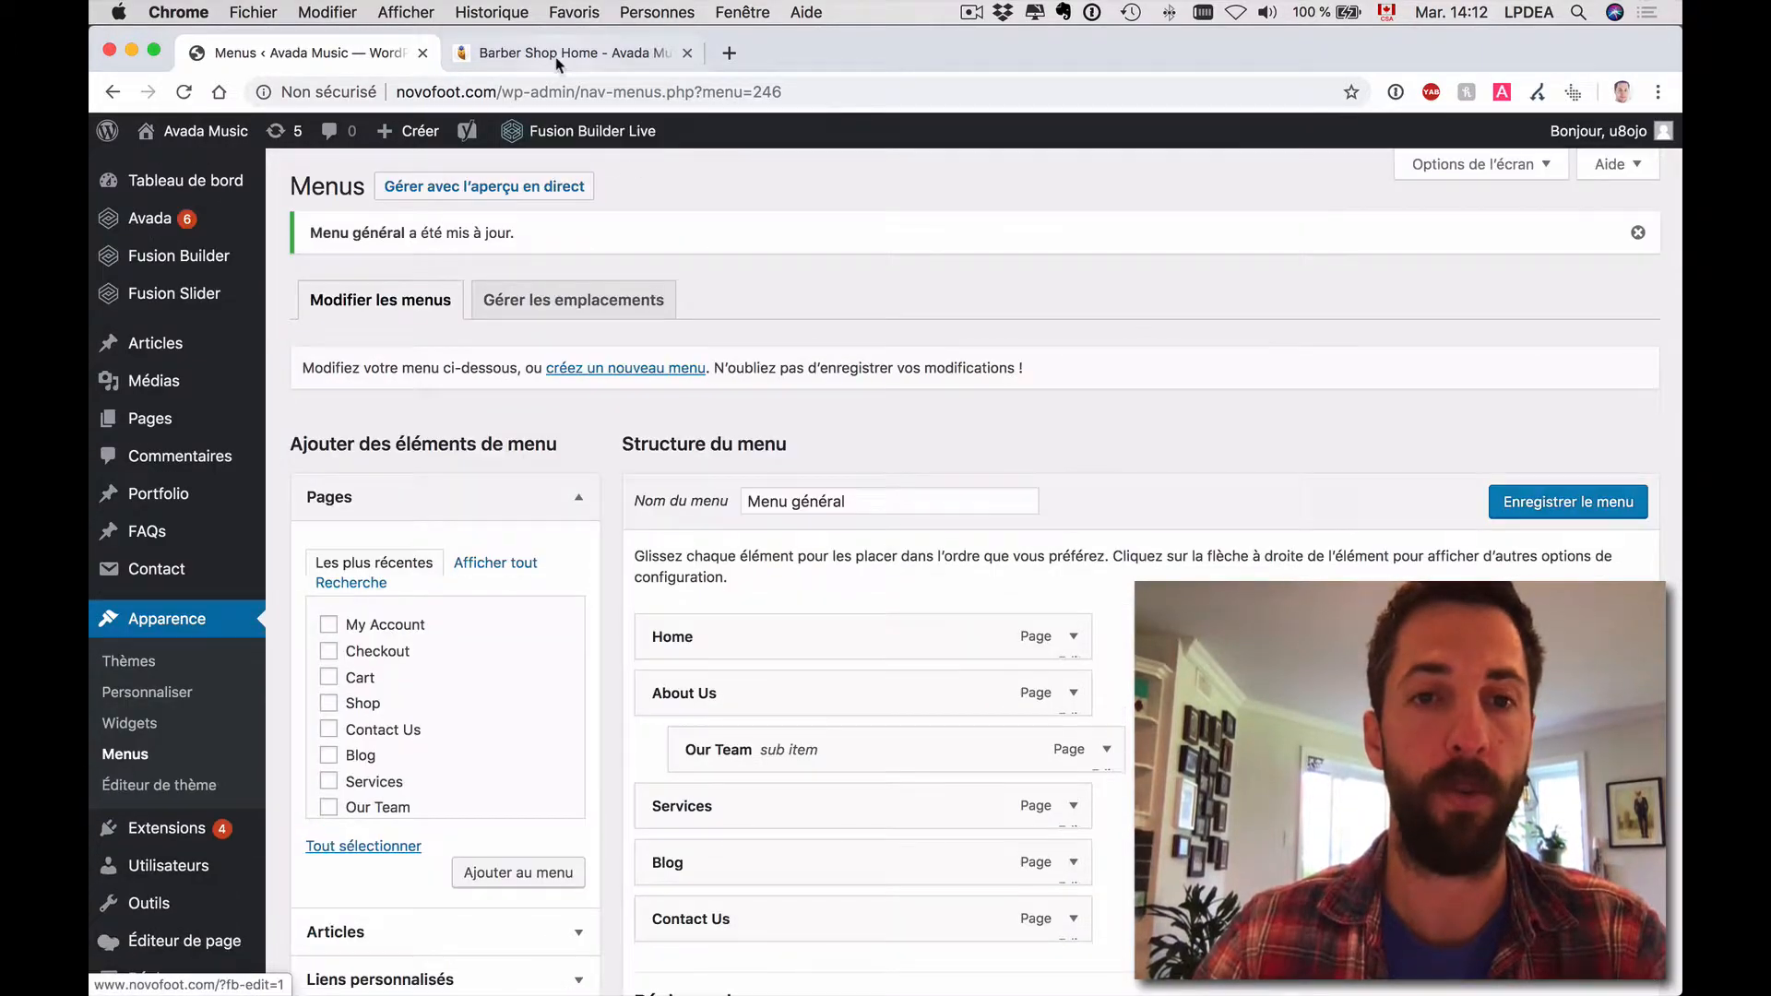
pyautogui.click(557, 55)
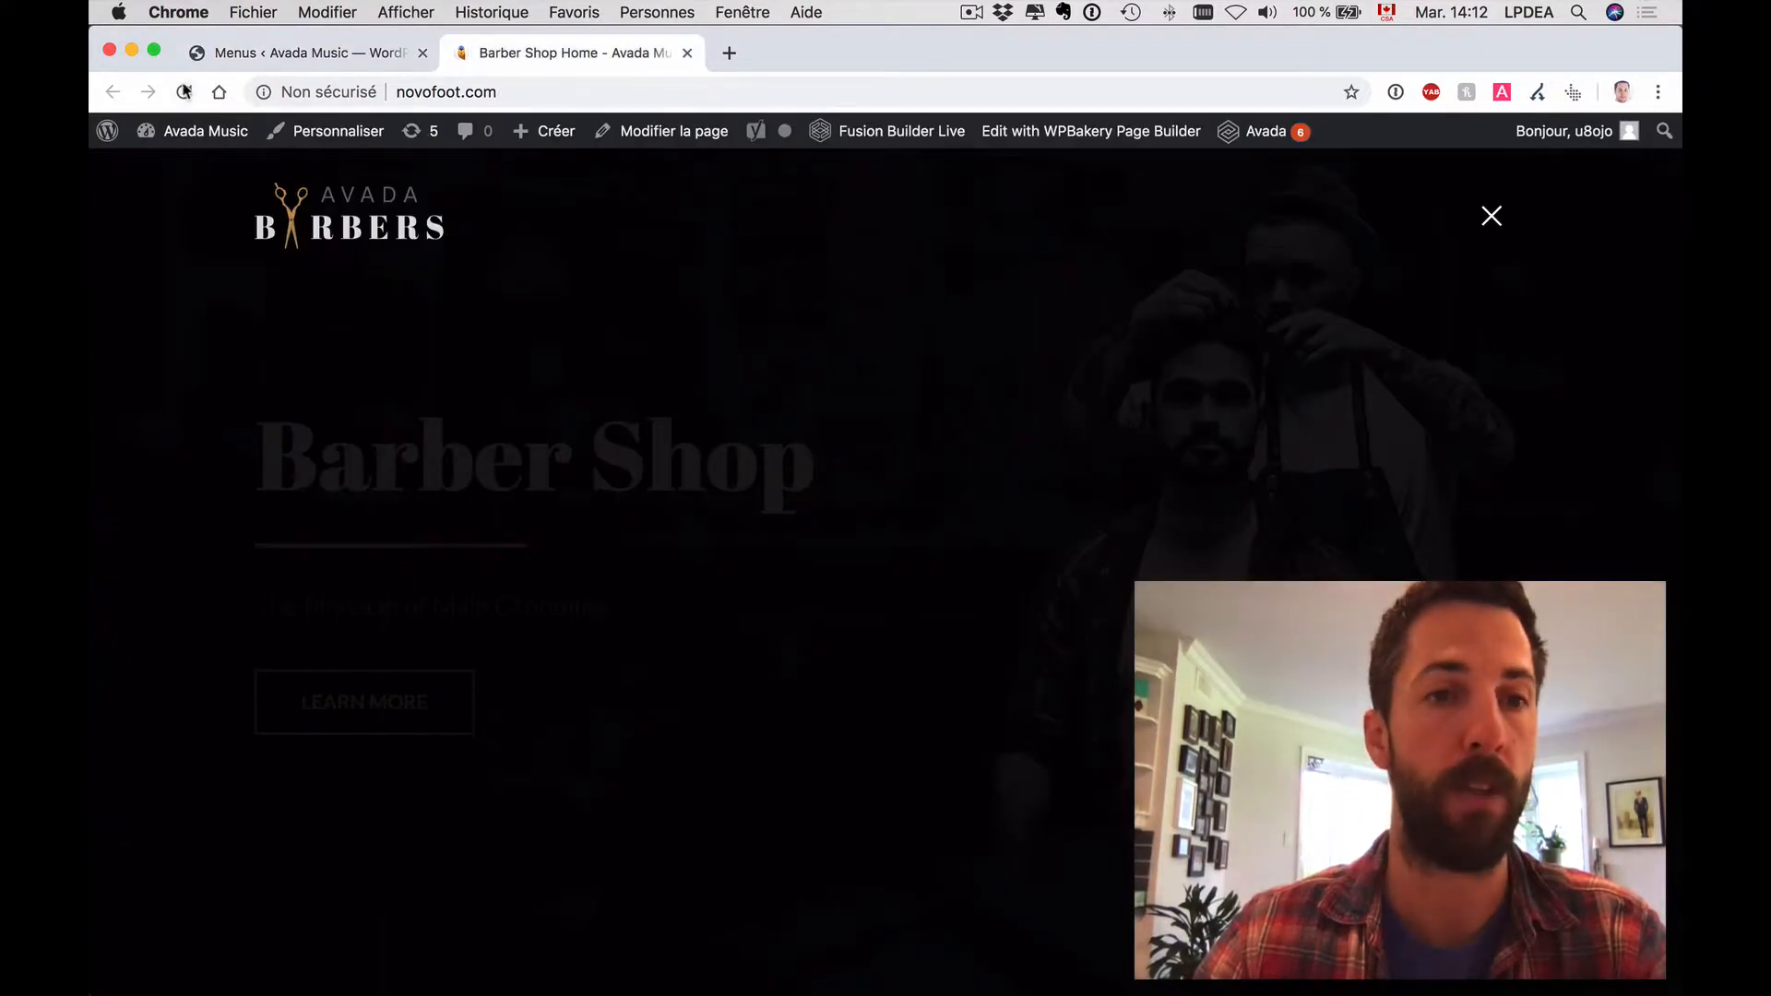
pyautogui.click(183, 92)
pyautogui.click(1499, 215)
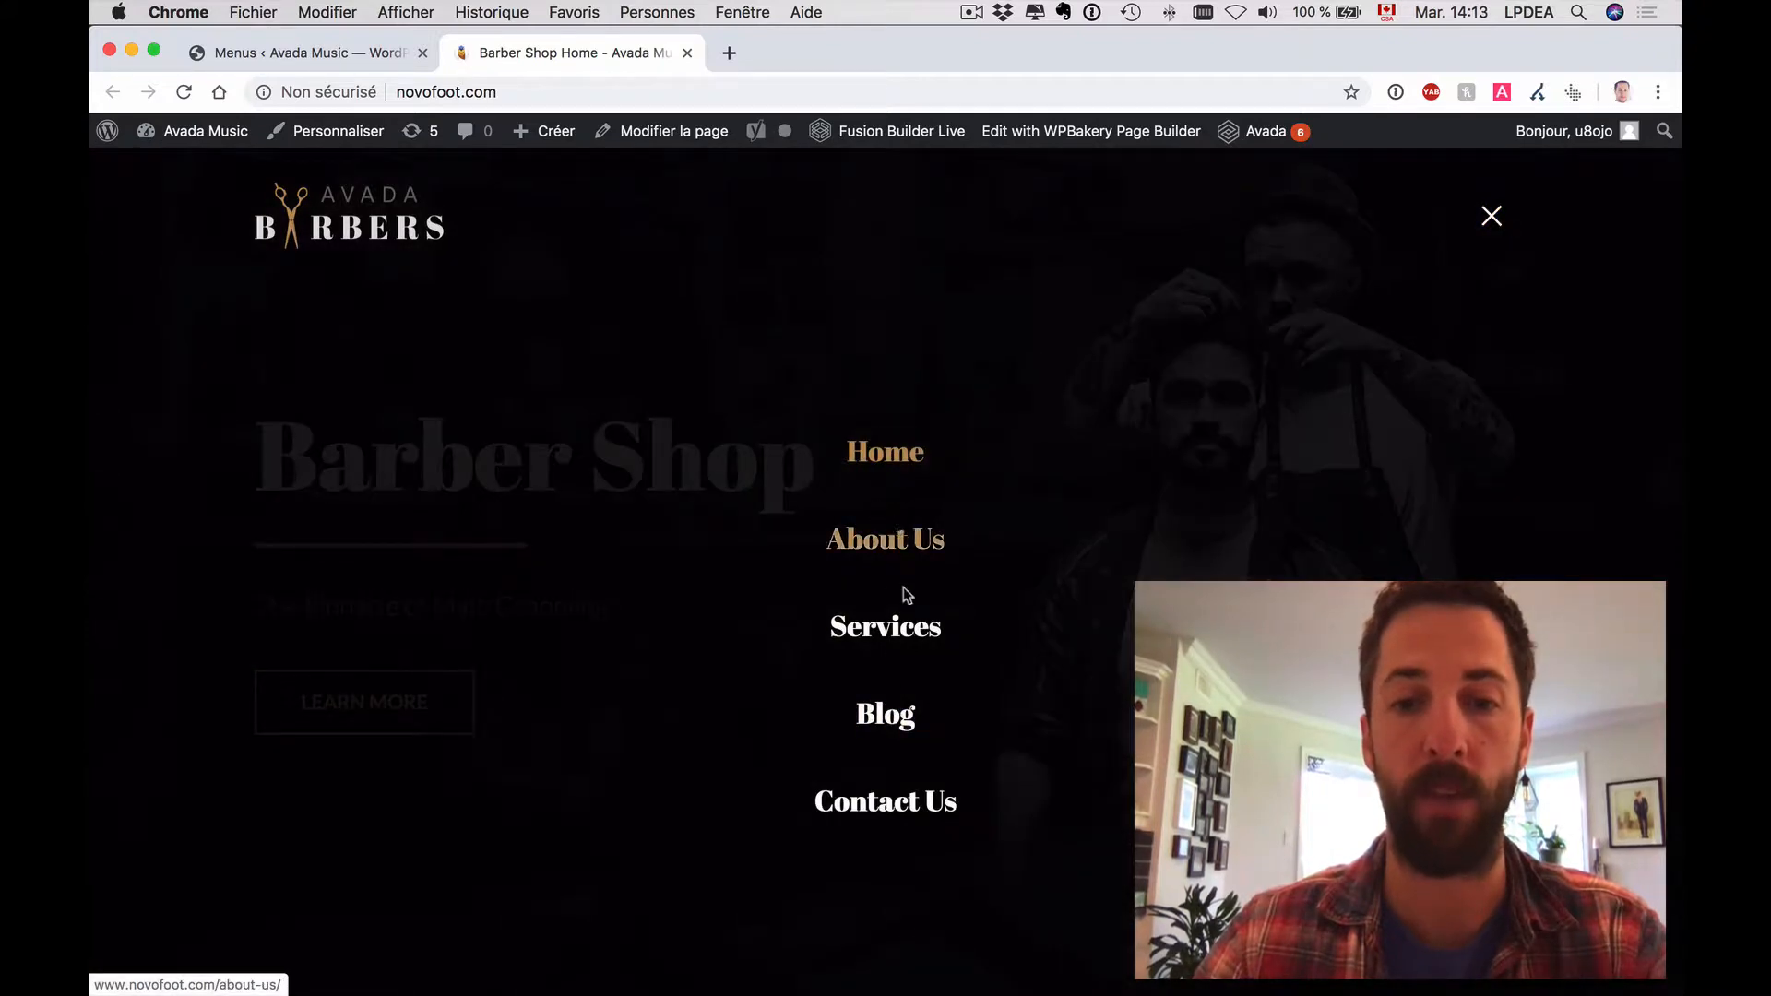
pyautogui.click(1492, 216)
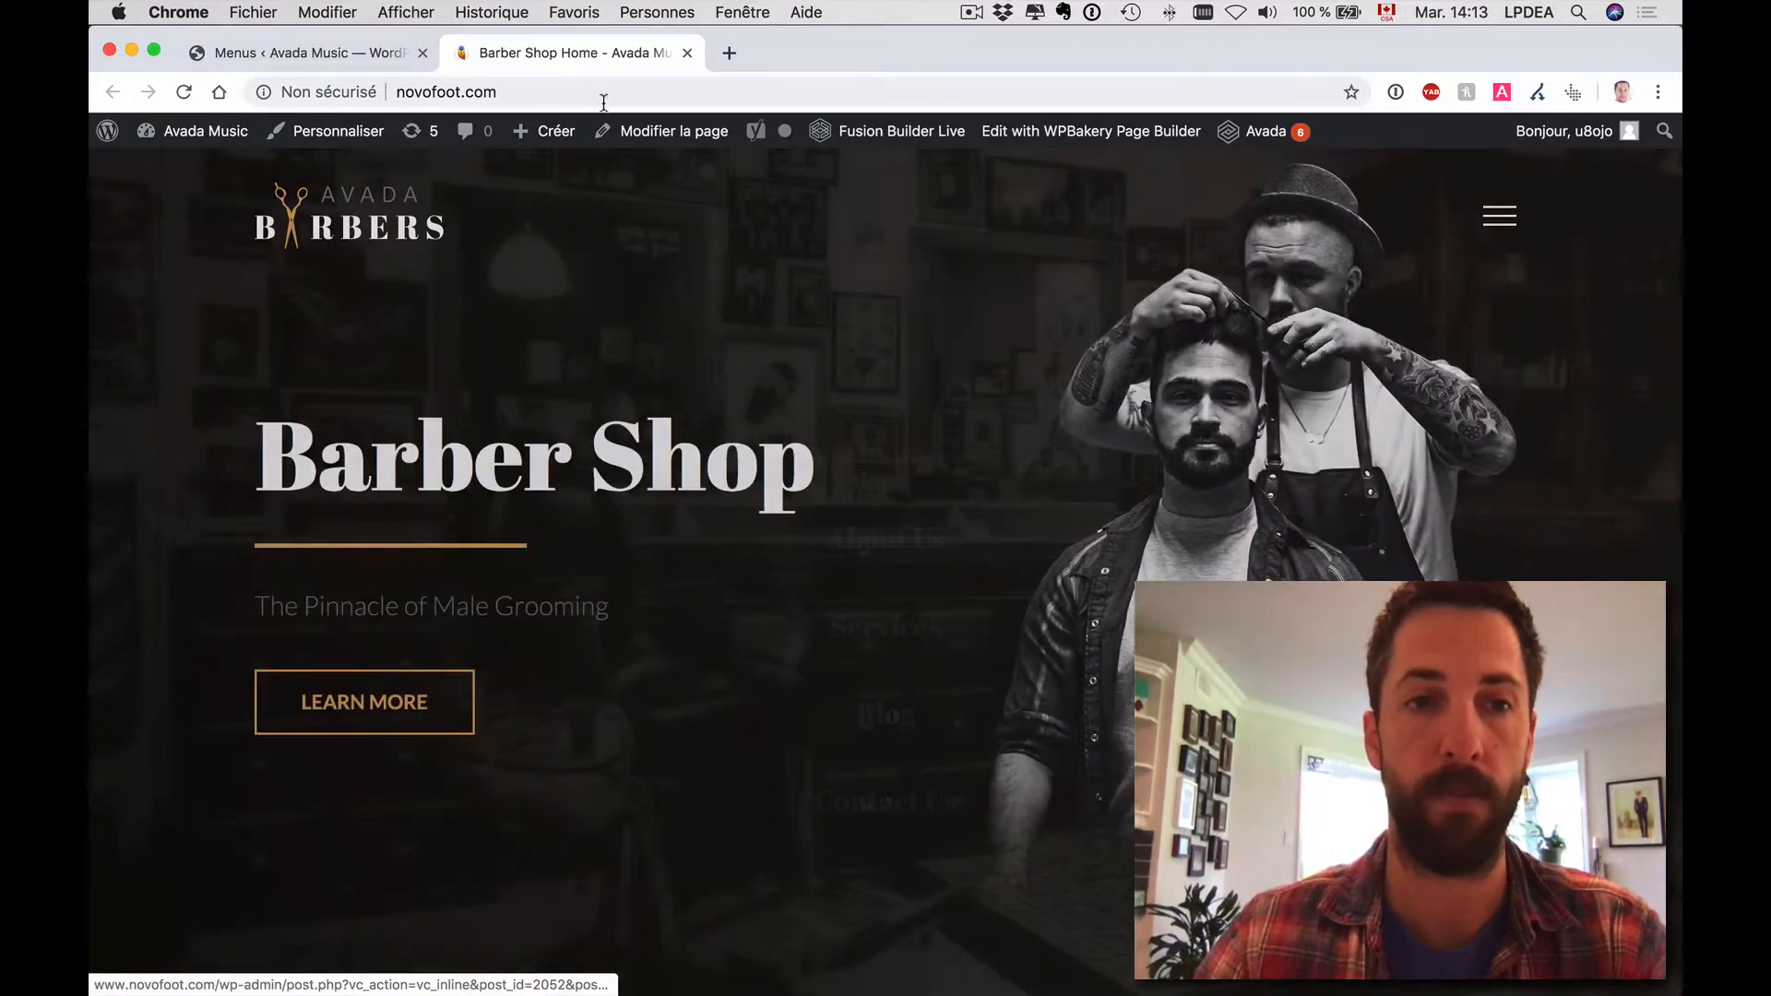
# Back in the menu editor, try Top Navigation instead of Main Navigation as the display location, and restore Main Navigation.
pyautogui.click(317, 55)
pyautogui.scroll(-5, 1059, 506)
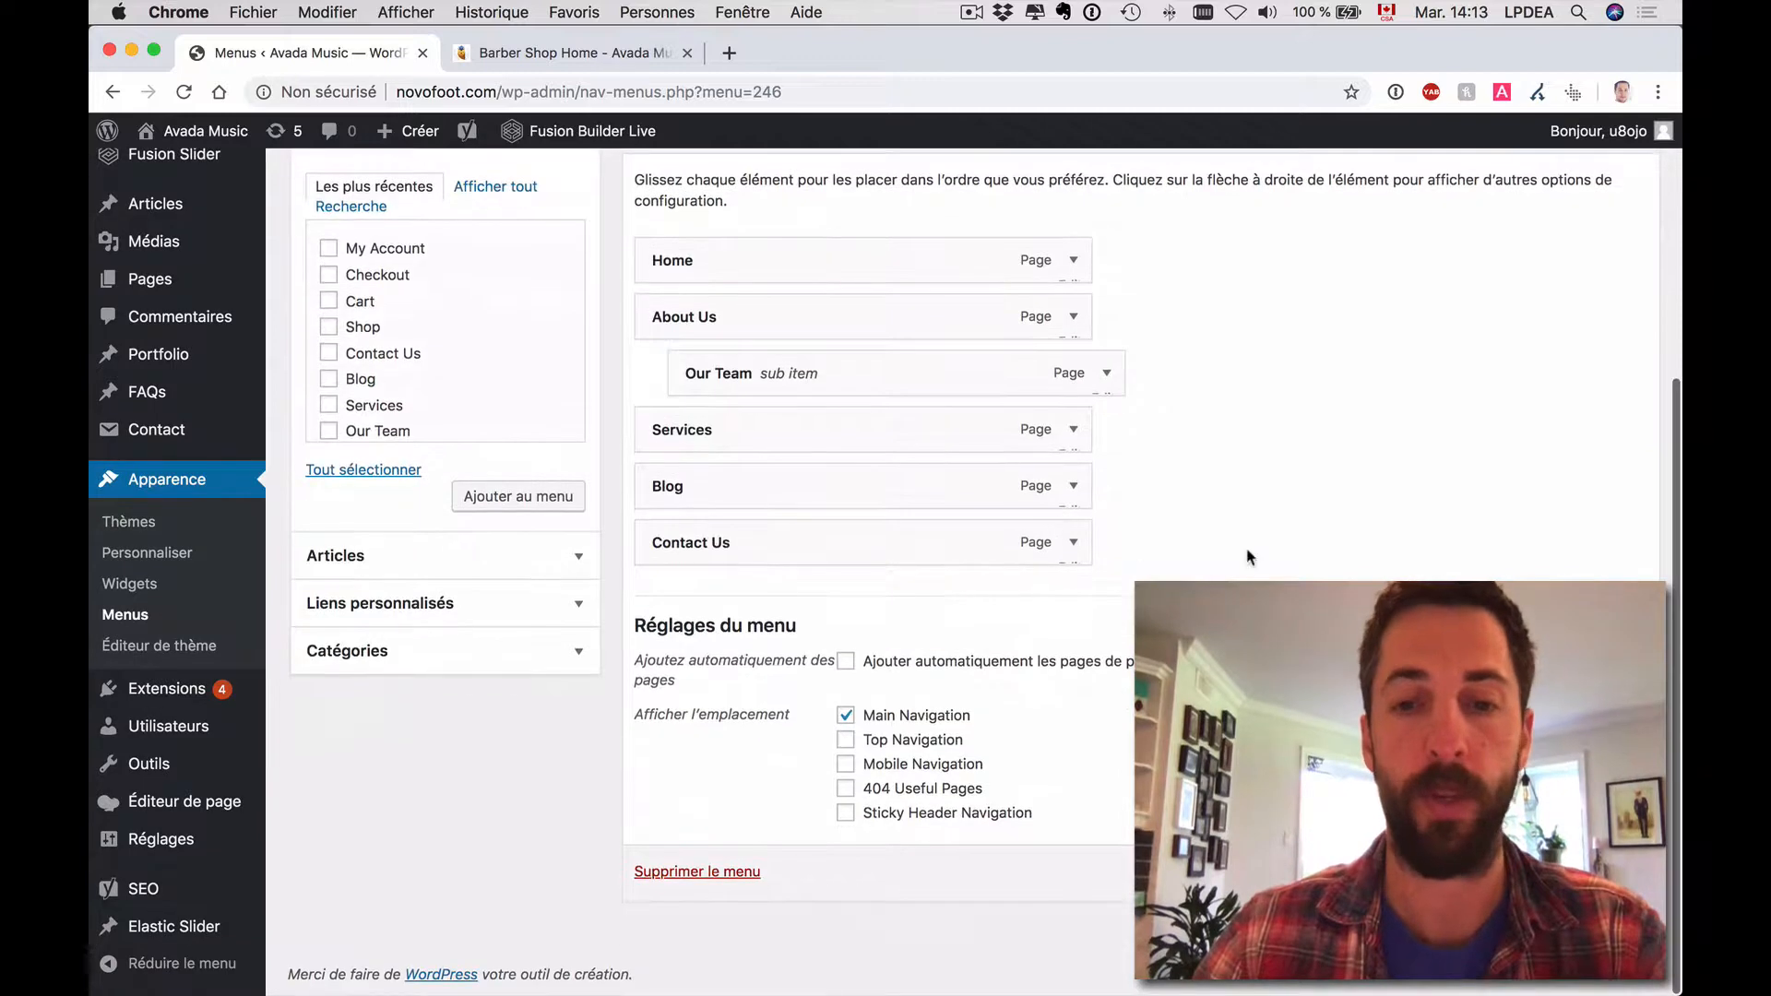
pyautogui.click(846, 716)
pyautogui.click(846, 740)
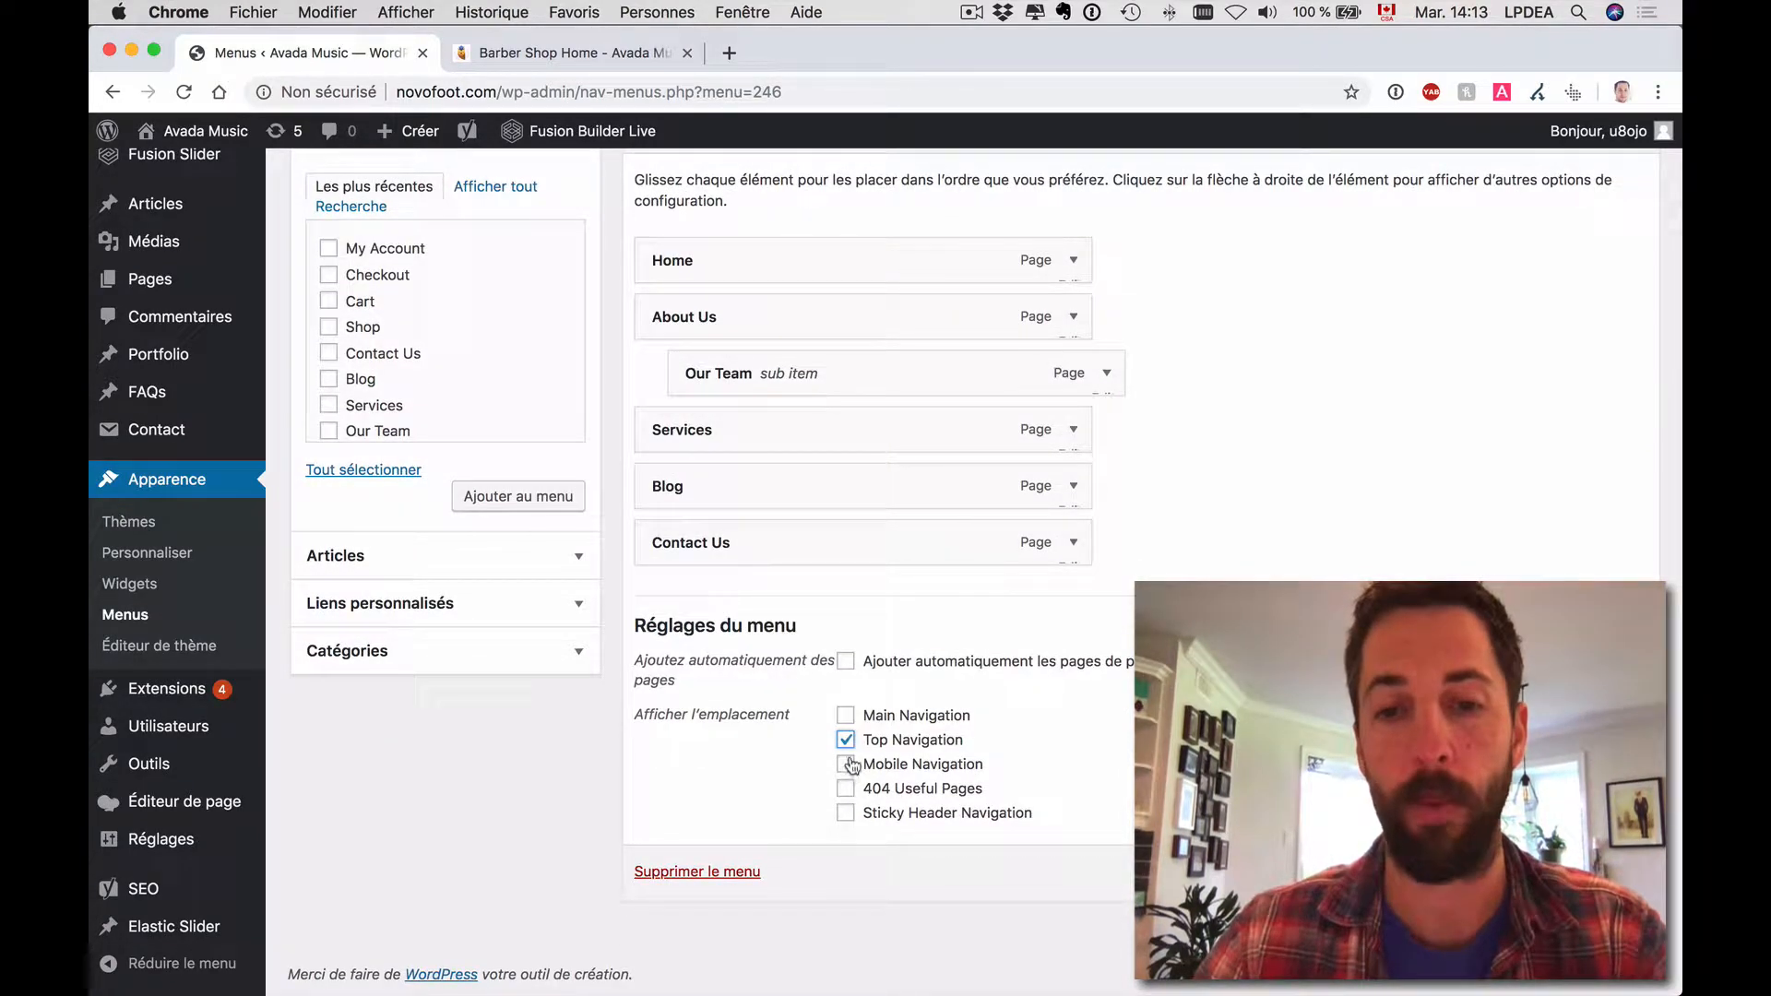
pyautogui.click(846, 741)
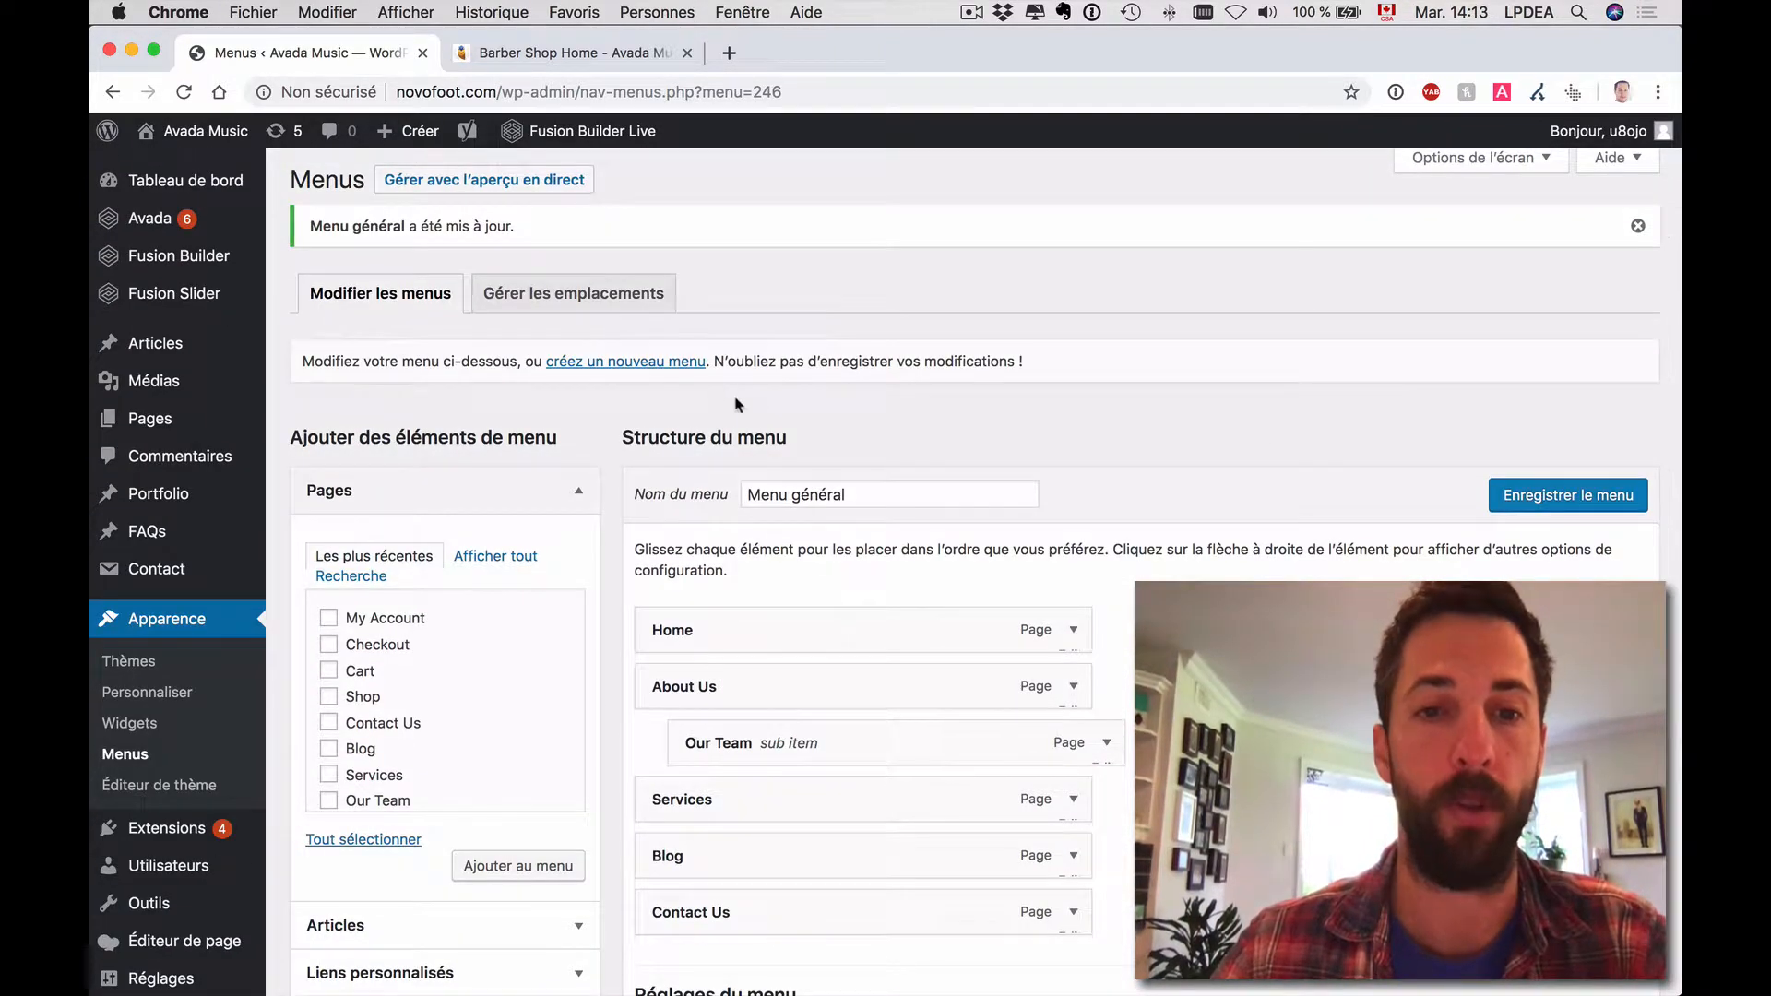
# Save the menu with only Main Navigation as its display location.
pyautogui.scroll(-5, 985, 471)
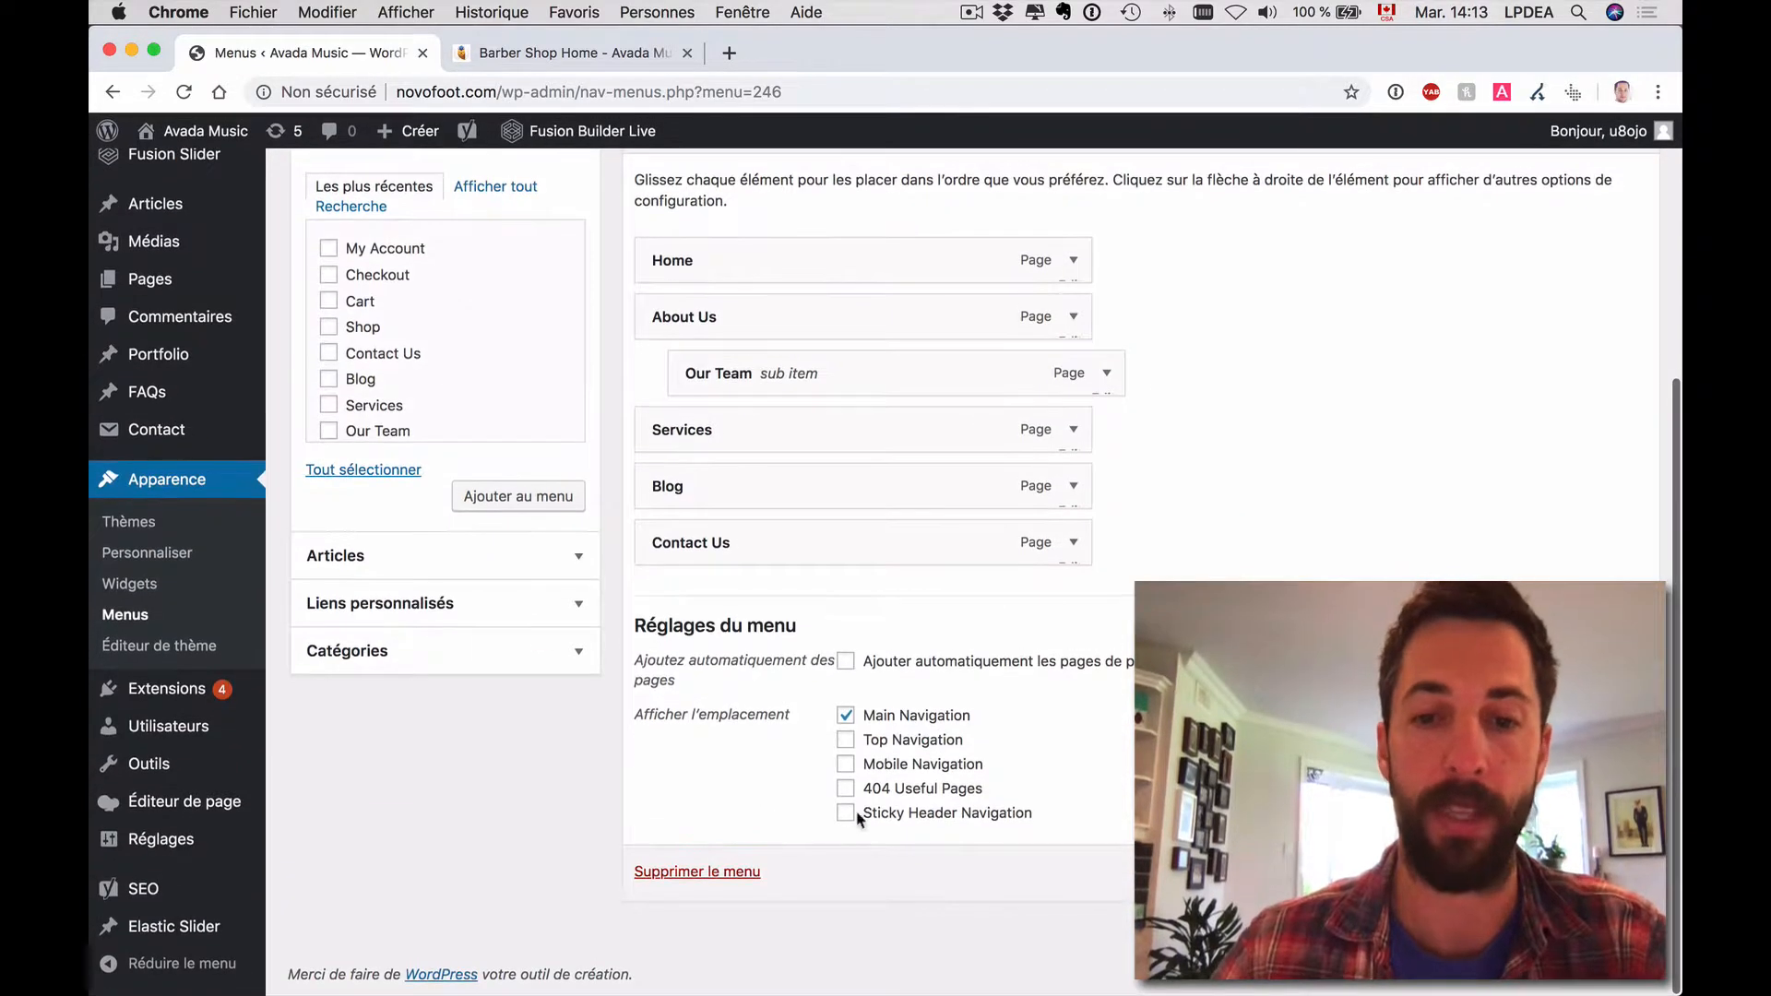
pyautogui.click(1568, 872)
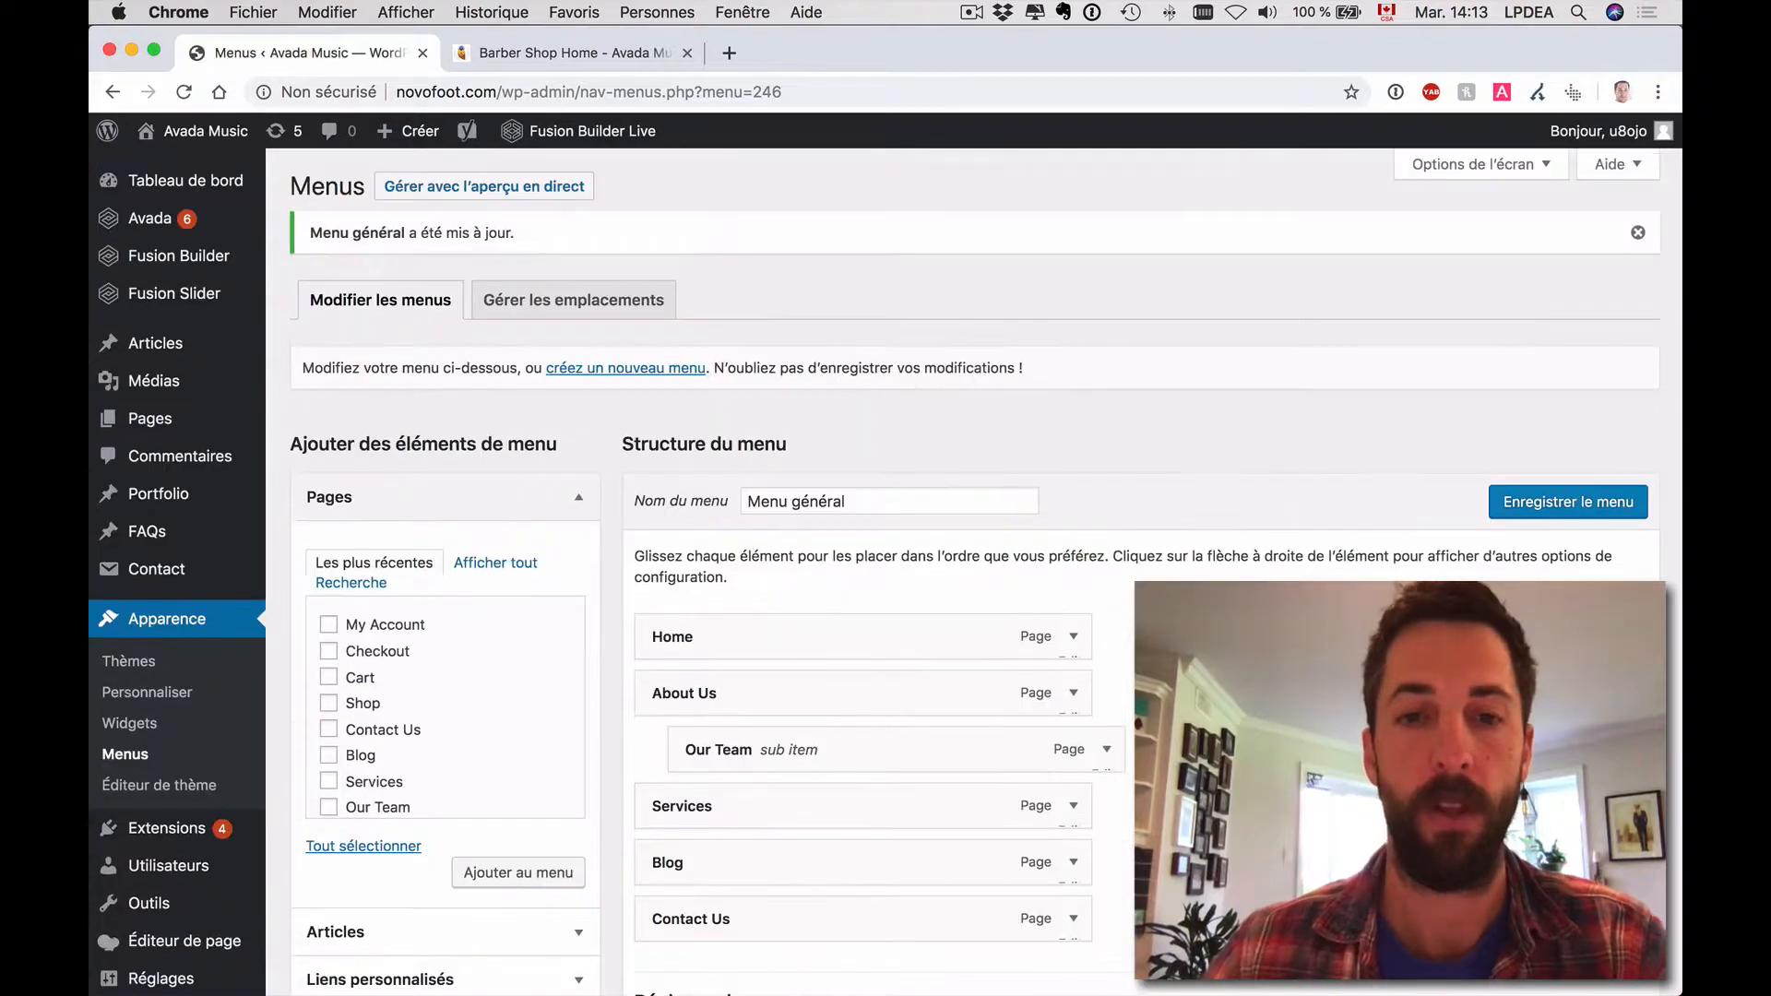
pyautogui.scroll(-3, 886, 572)
pyautogui.scroll(3, 886, 572)
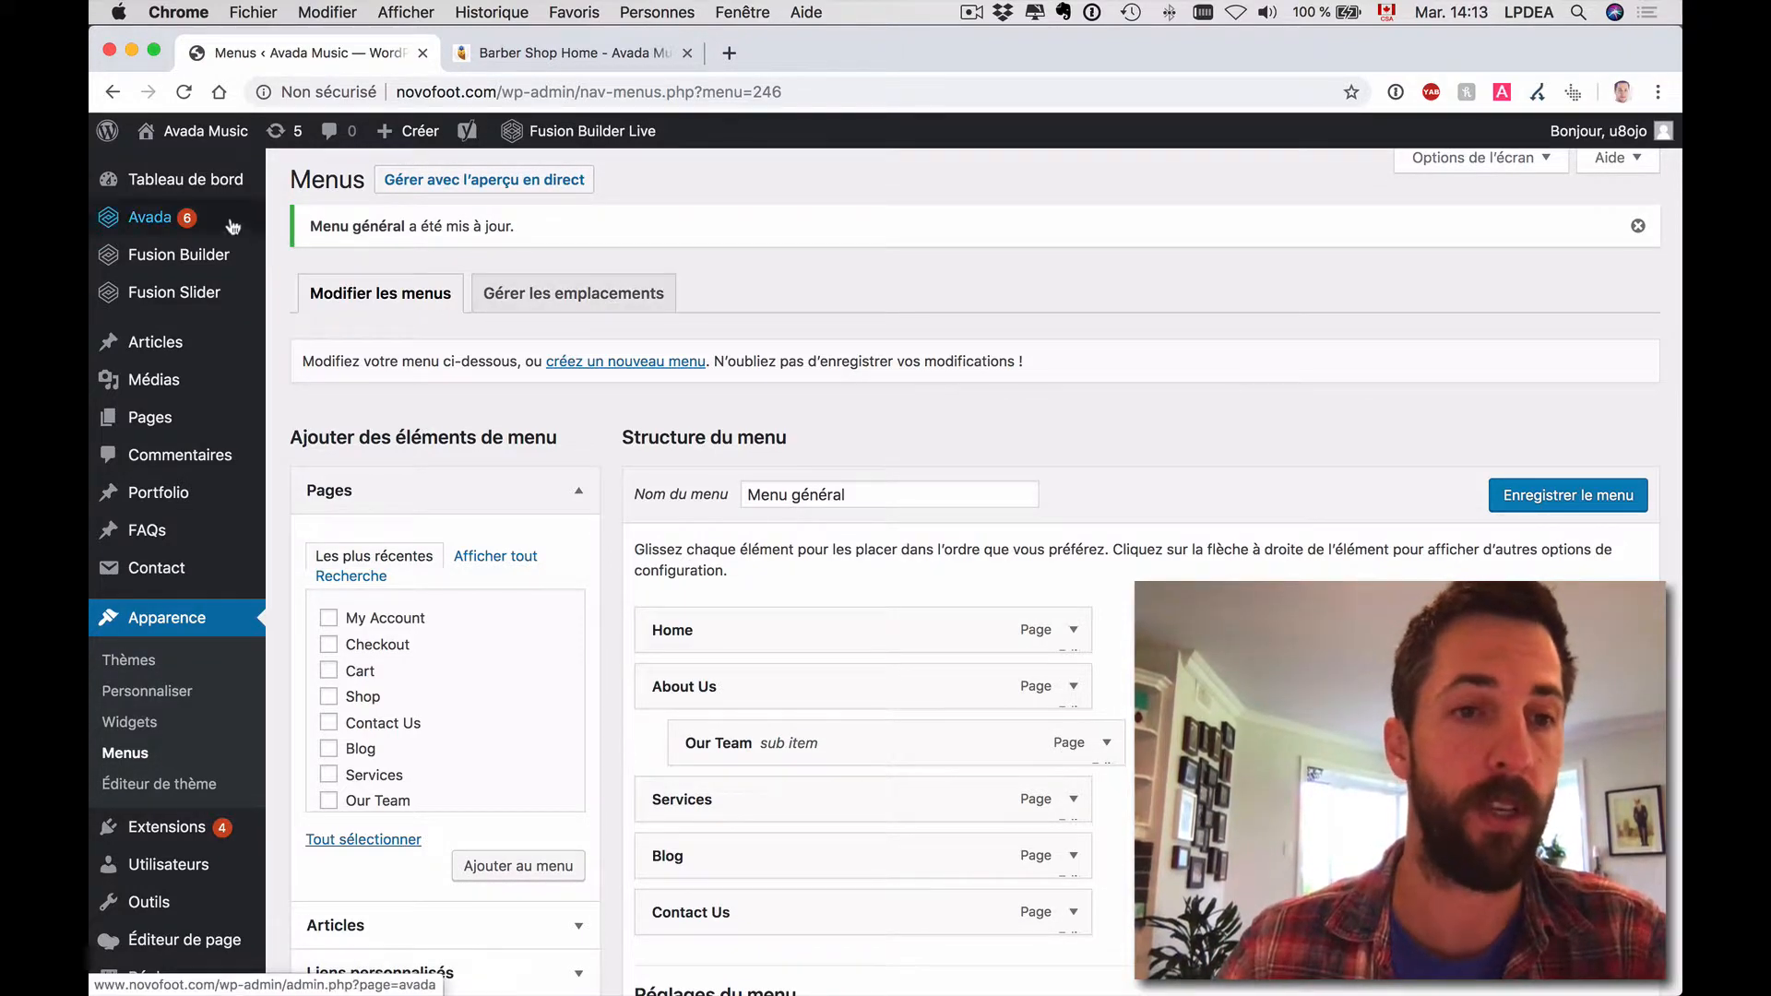
# Open Avada's Theme Options and review the Main Menu settings, including the menu typography.
pyautogui.moveTo(228, 220)
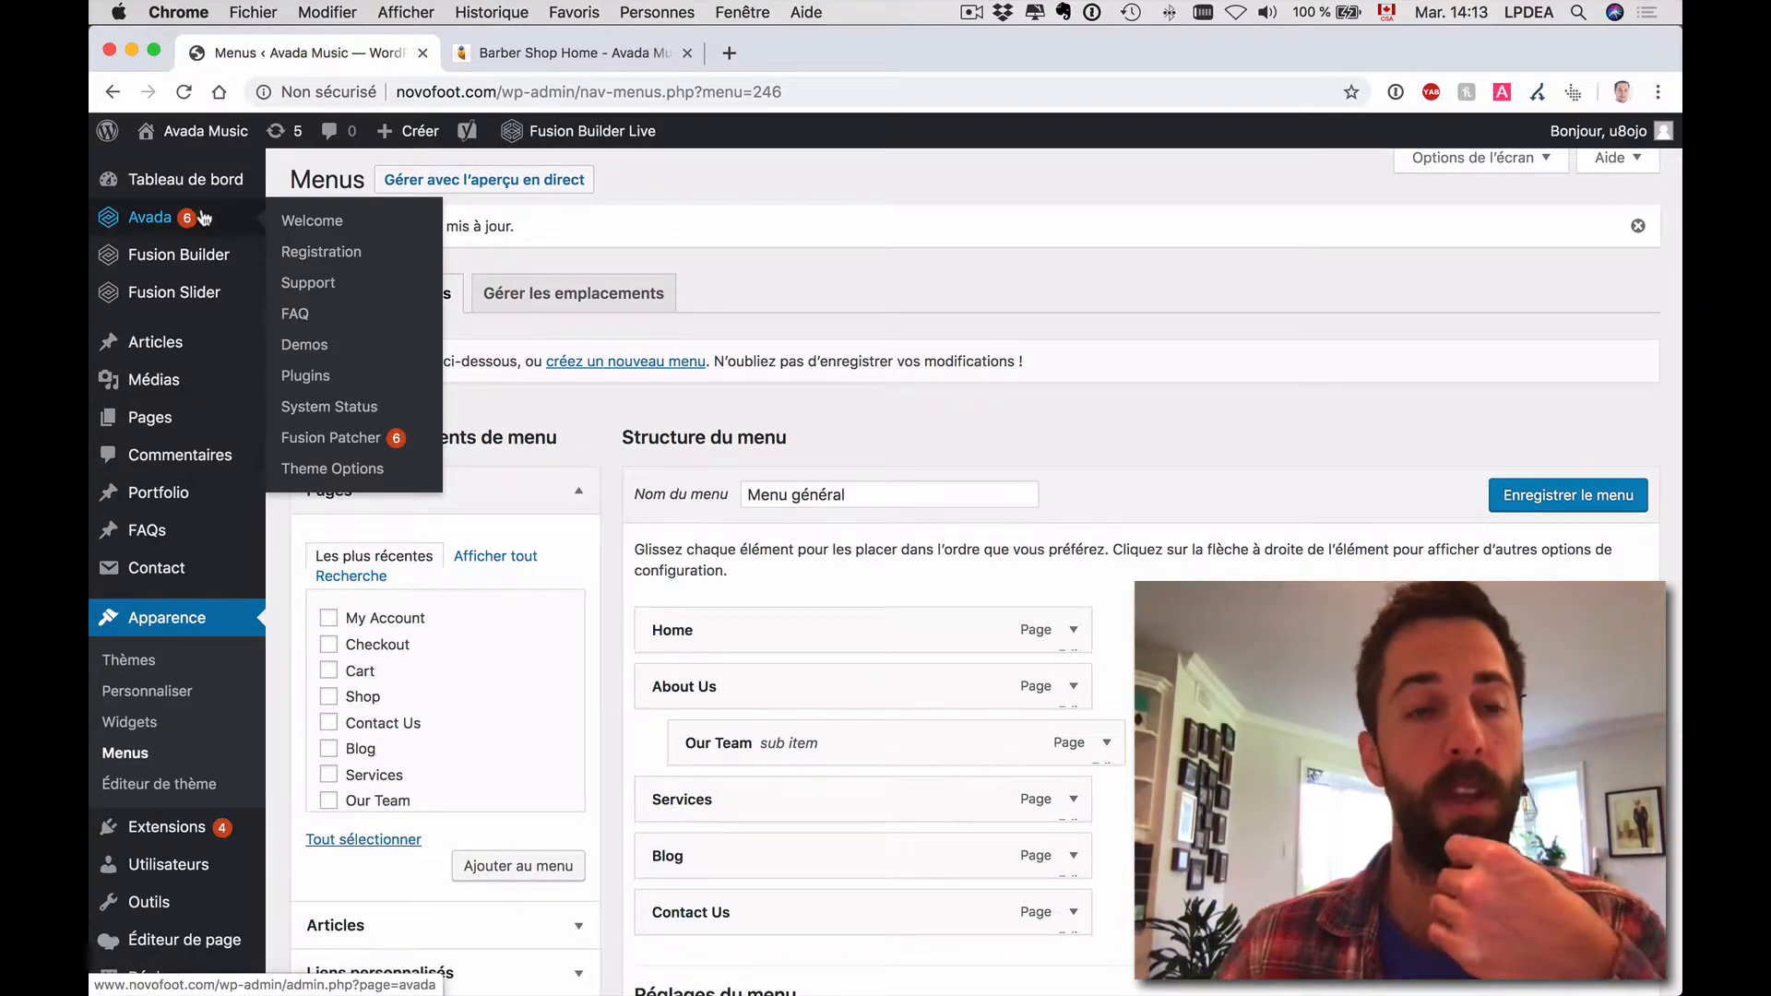
pyautogui.click(329, 471)
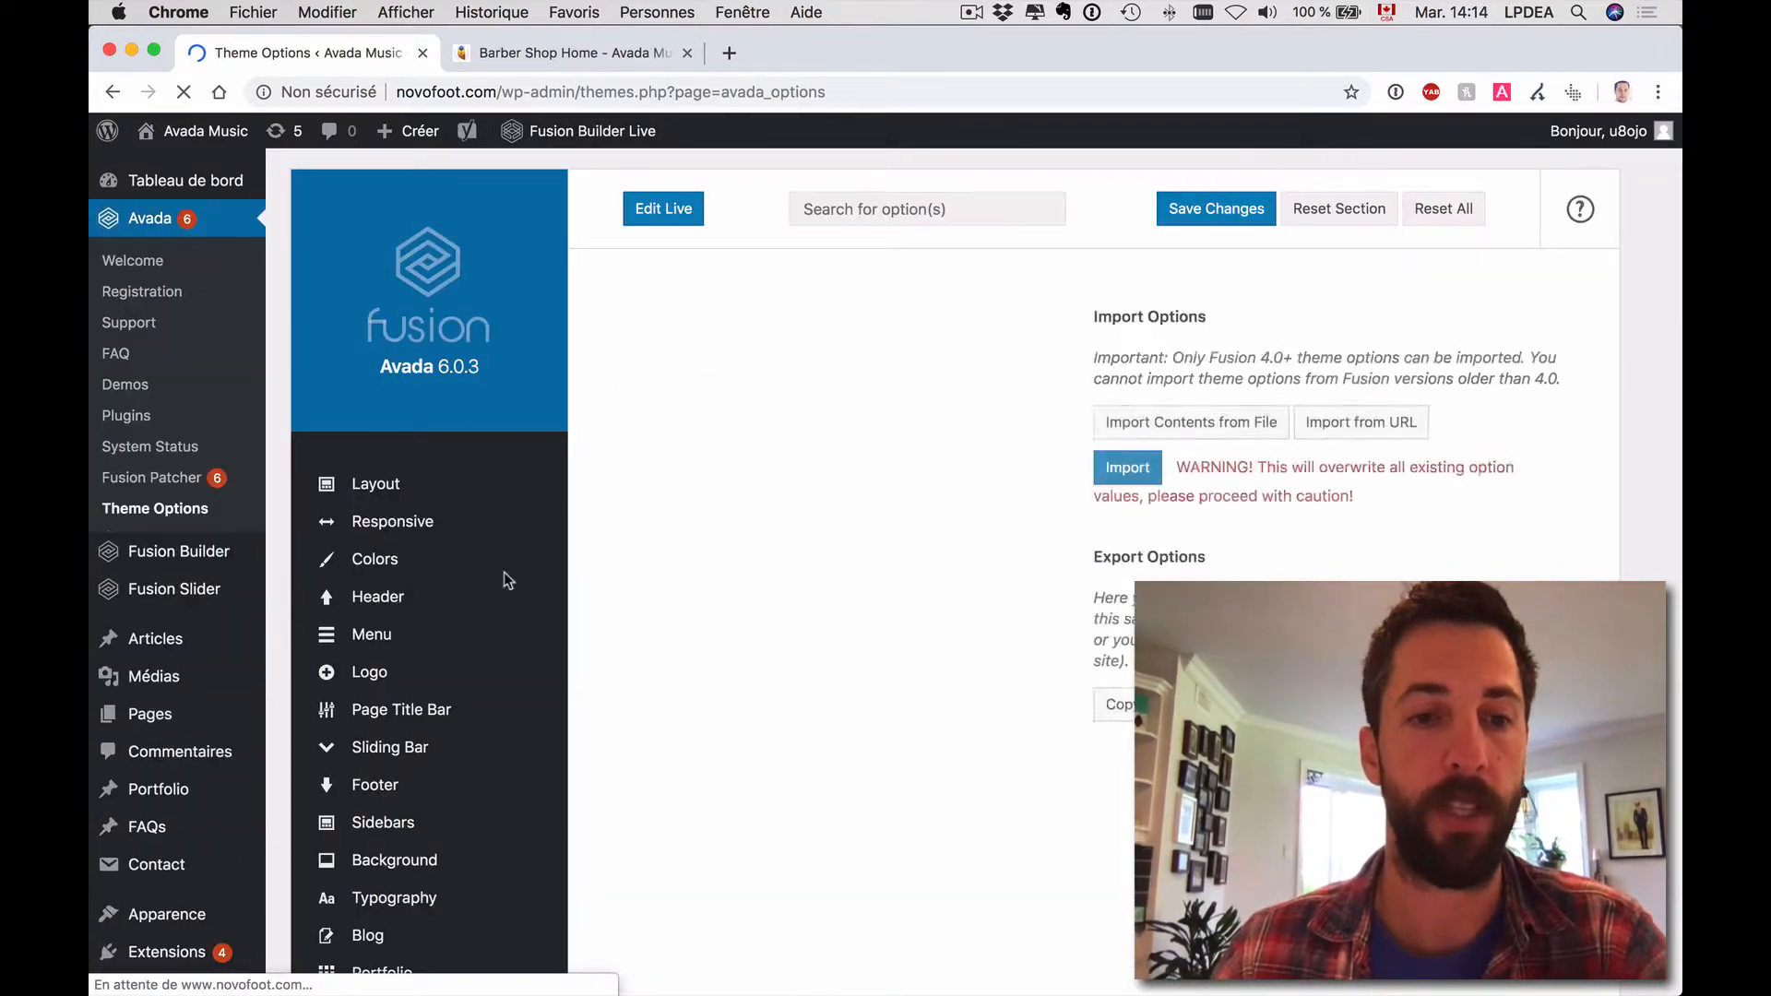
pyautogui.moveTo(382, 629)
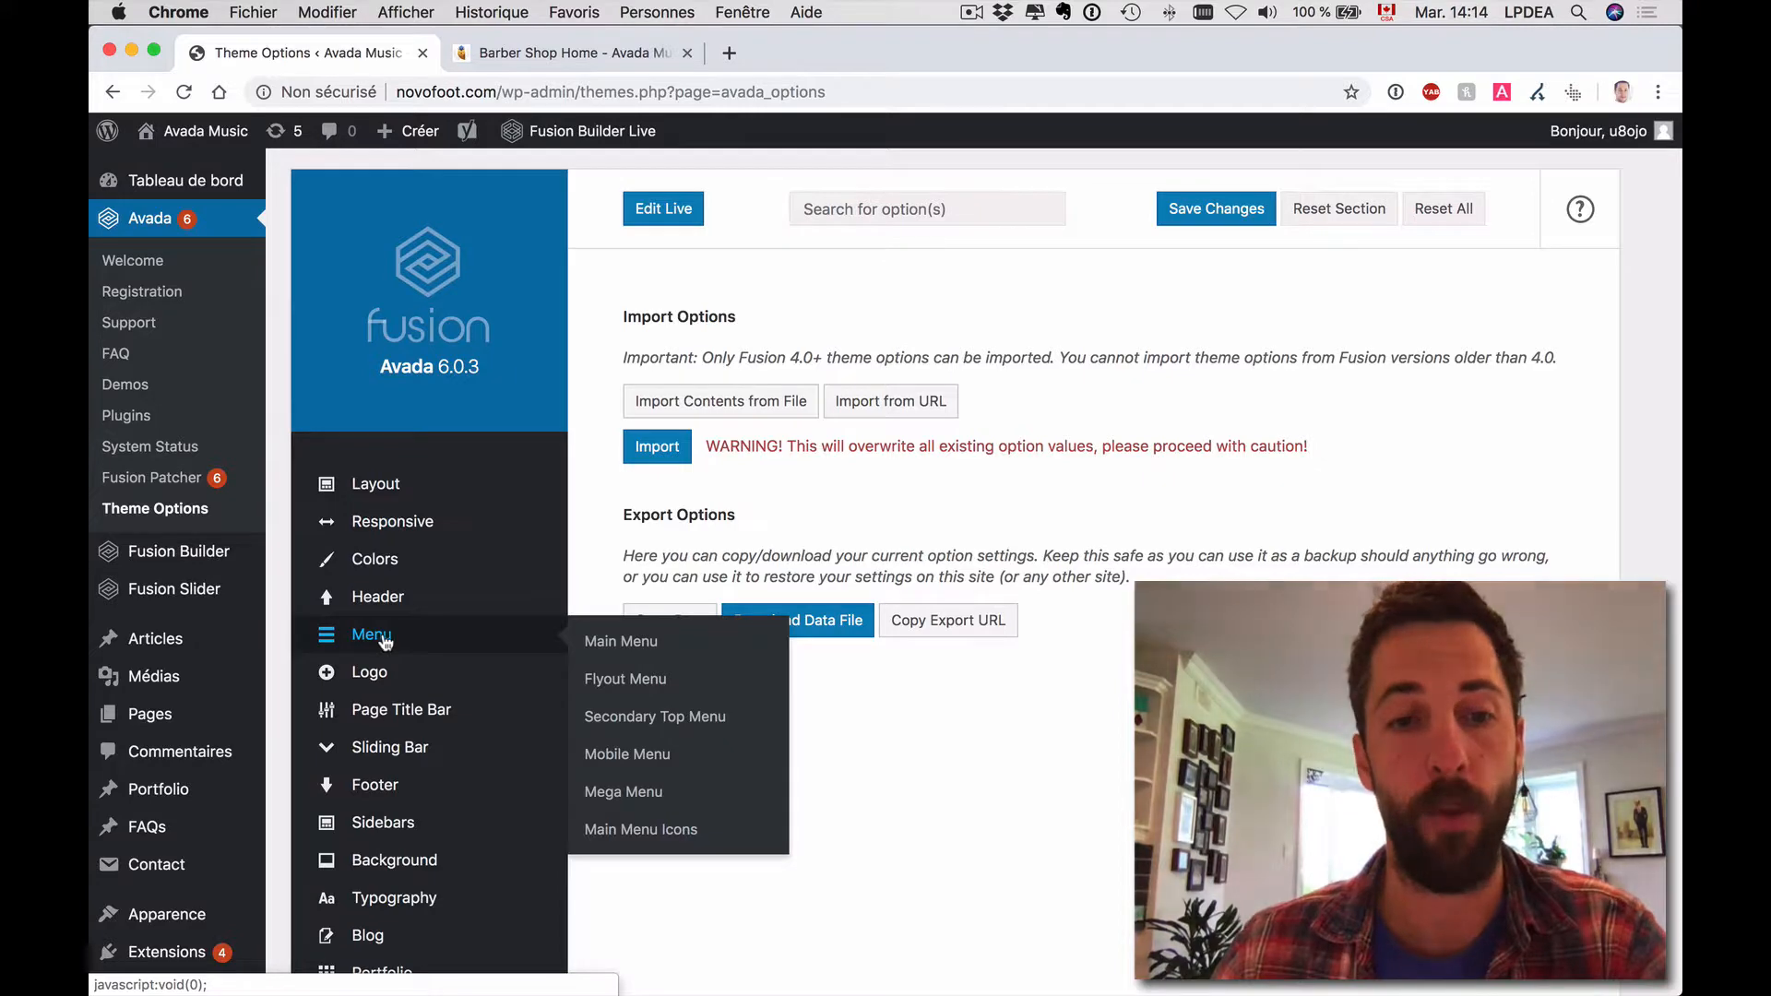
pyautogui.click(384, 639)
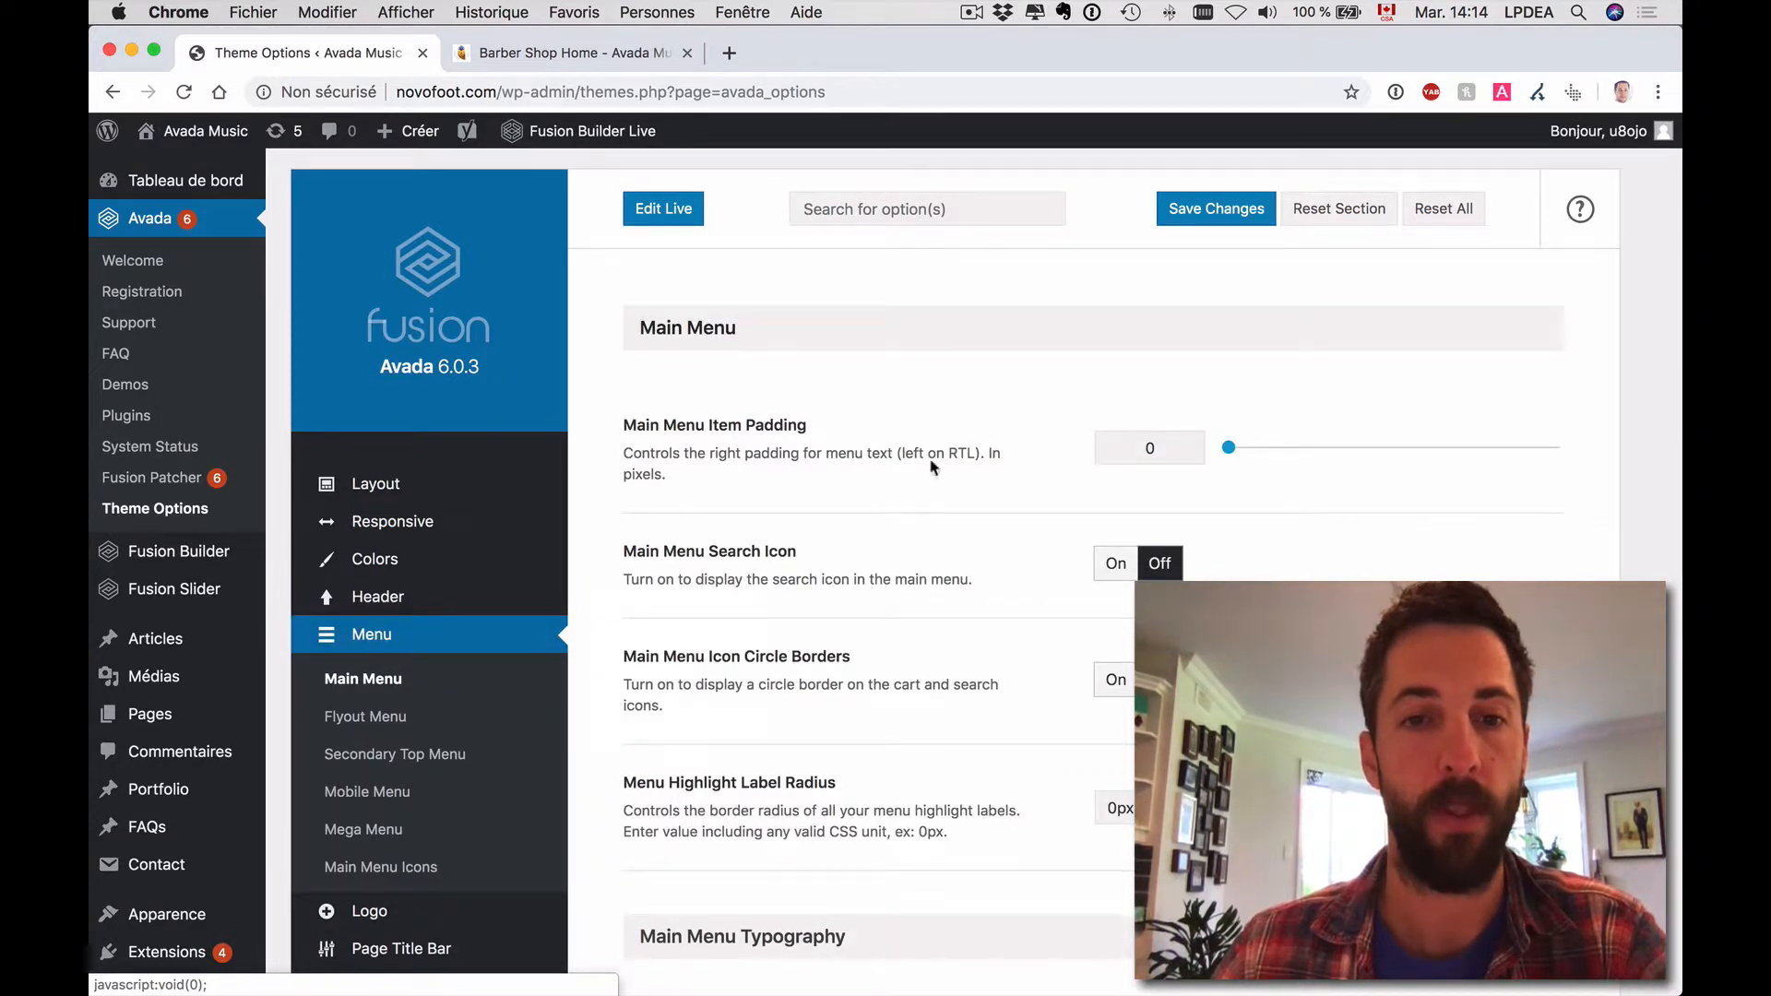
pyautogui.scroll(-8, 932, 465)
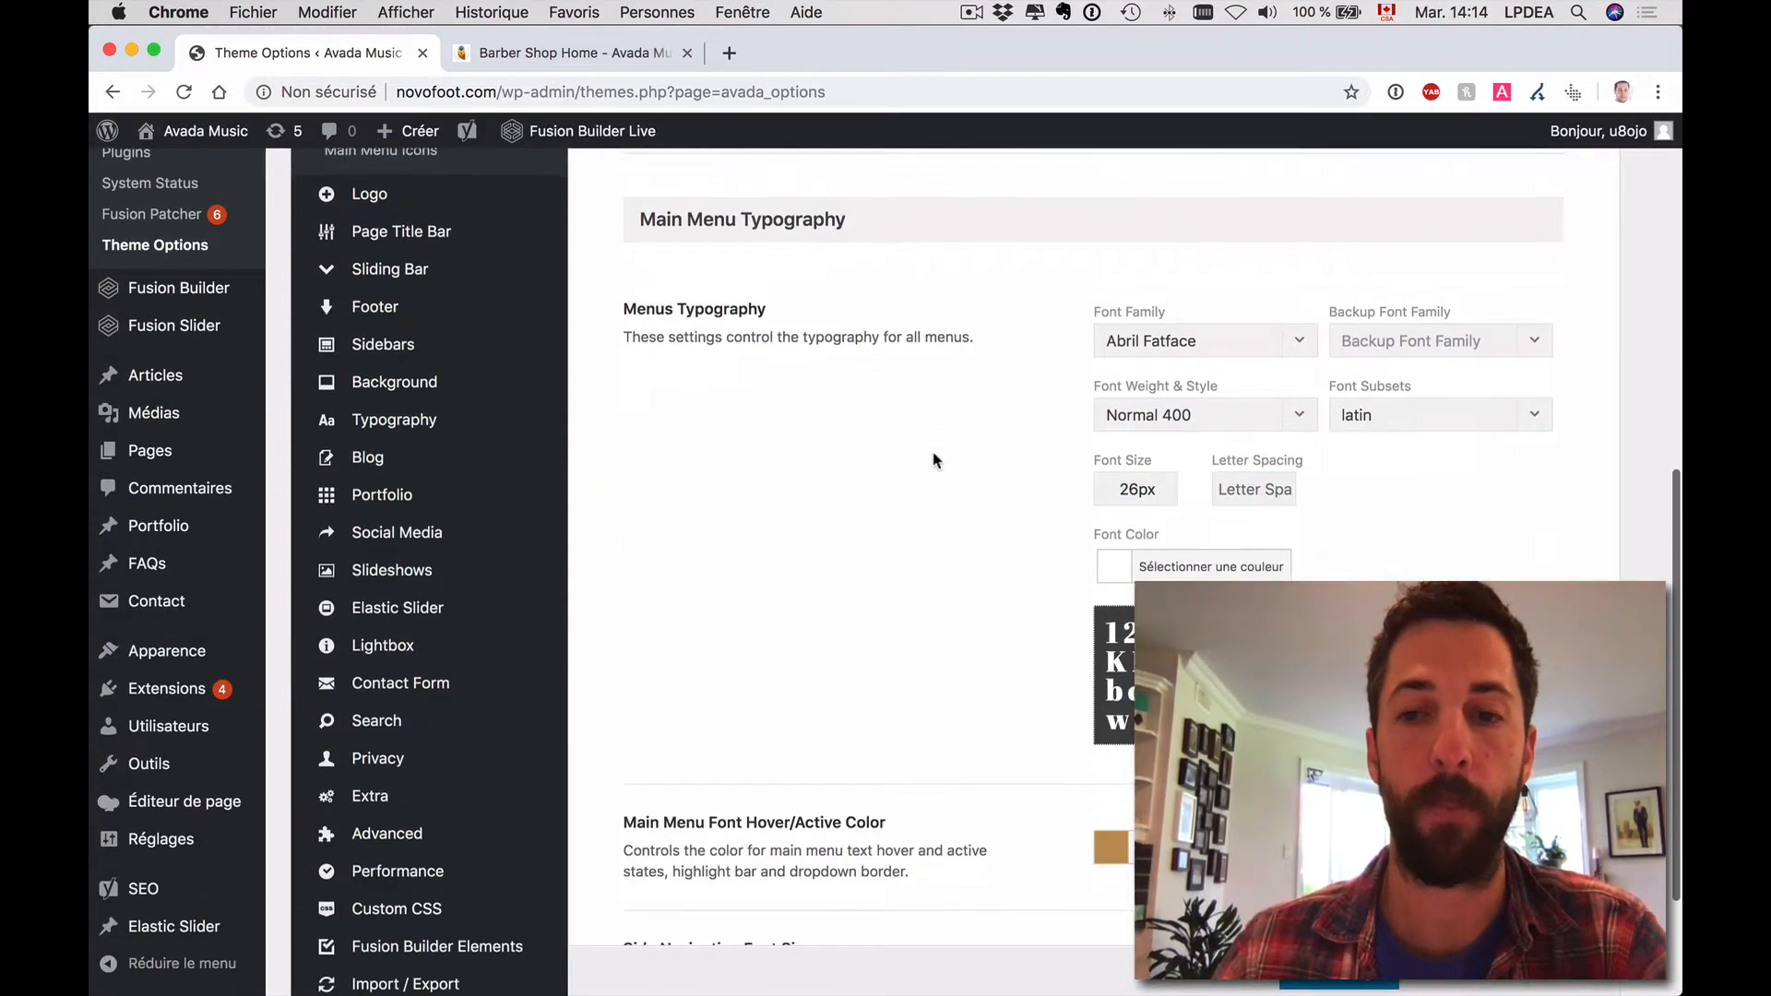
pyautogui.scroll(-3, 934, 460)
pyautogui.scroll(9, 934, 460)
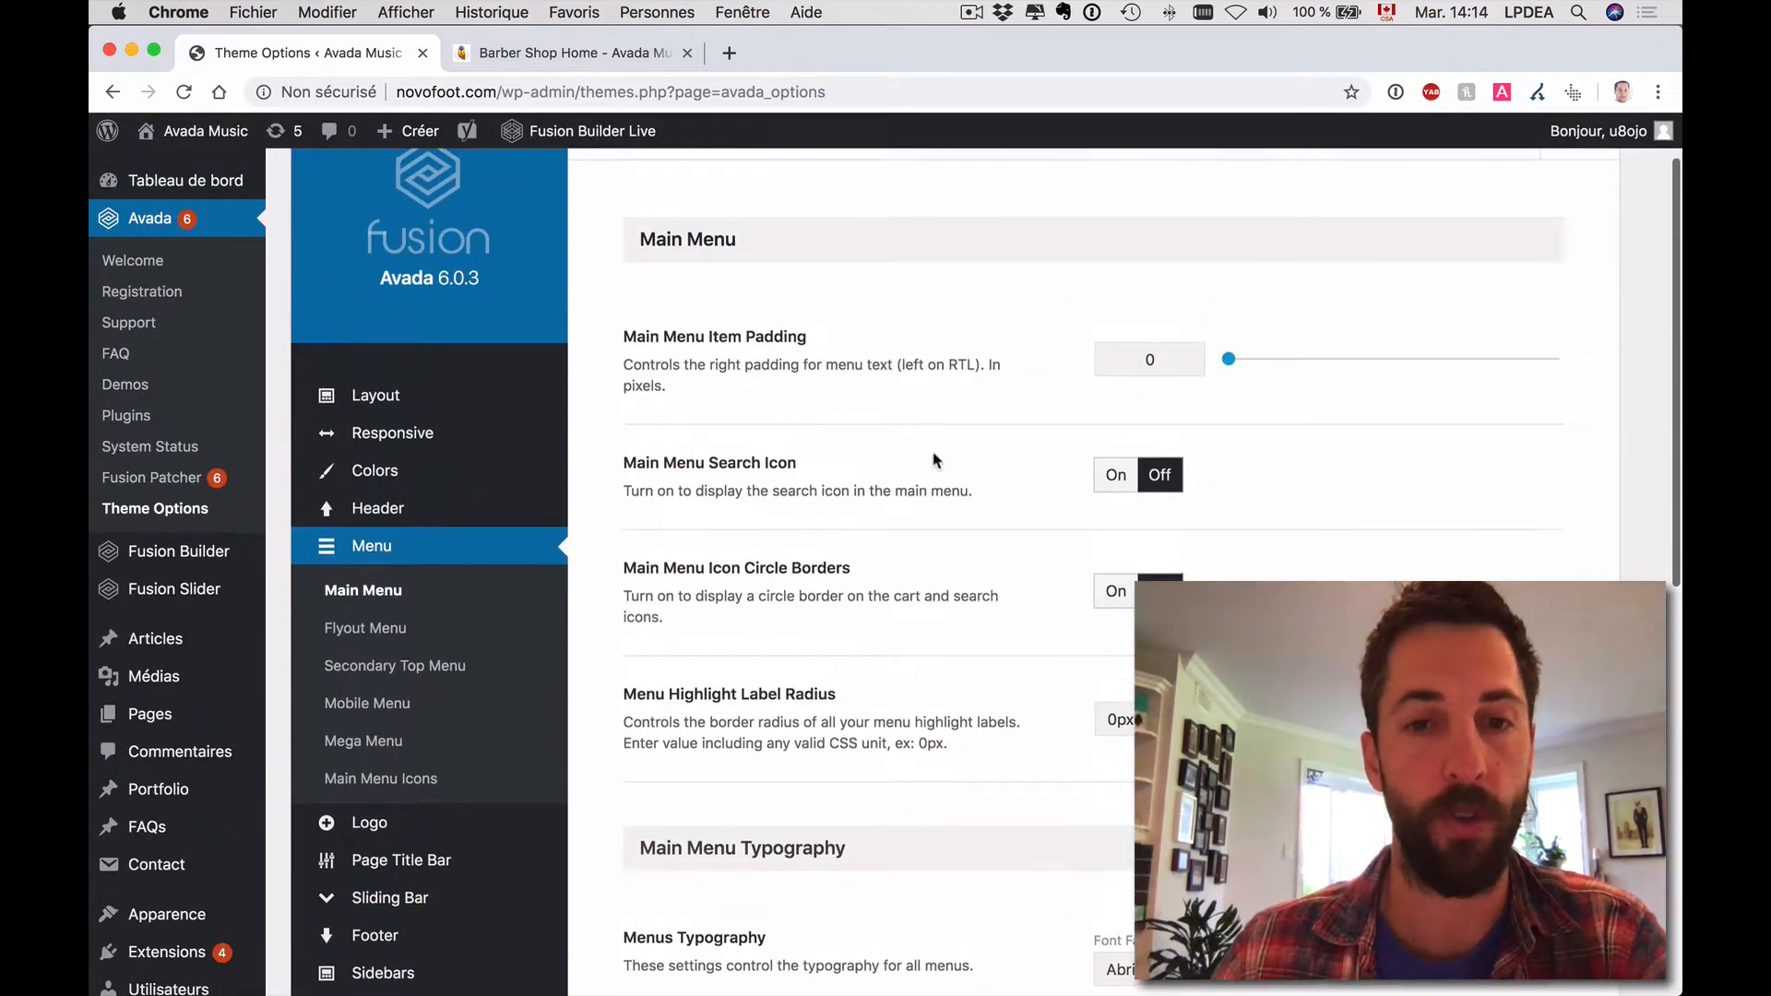
pyautogui.scroll(2, 934, 458)
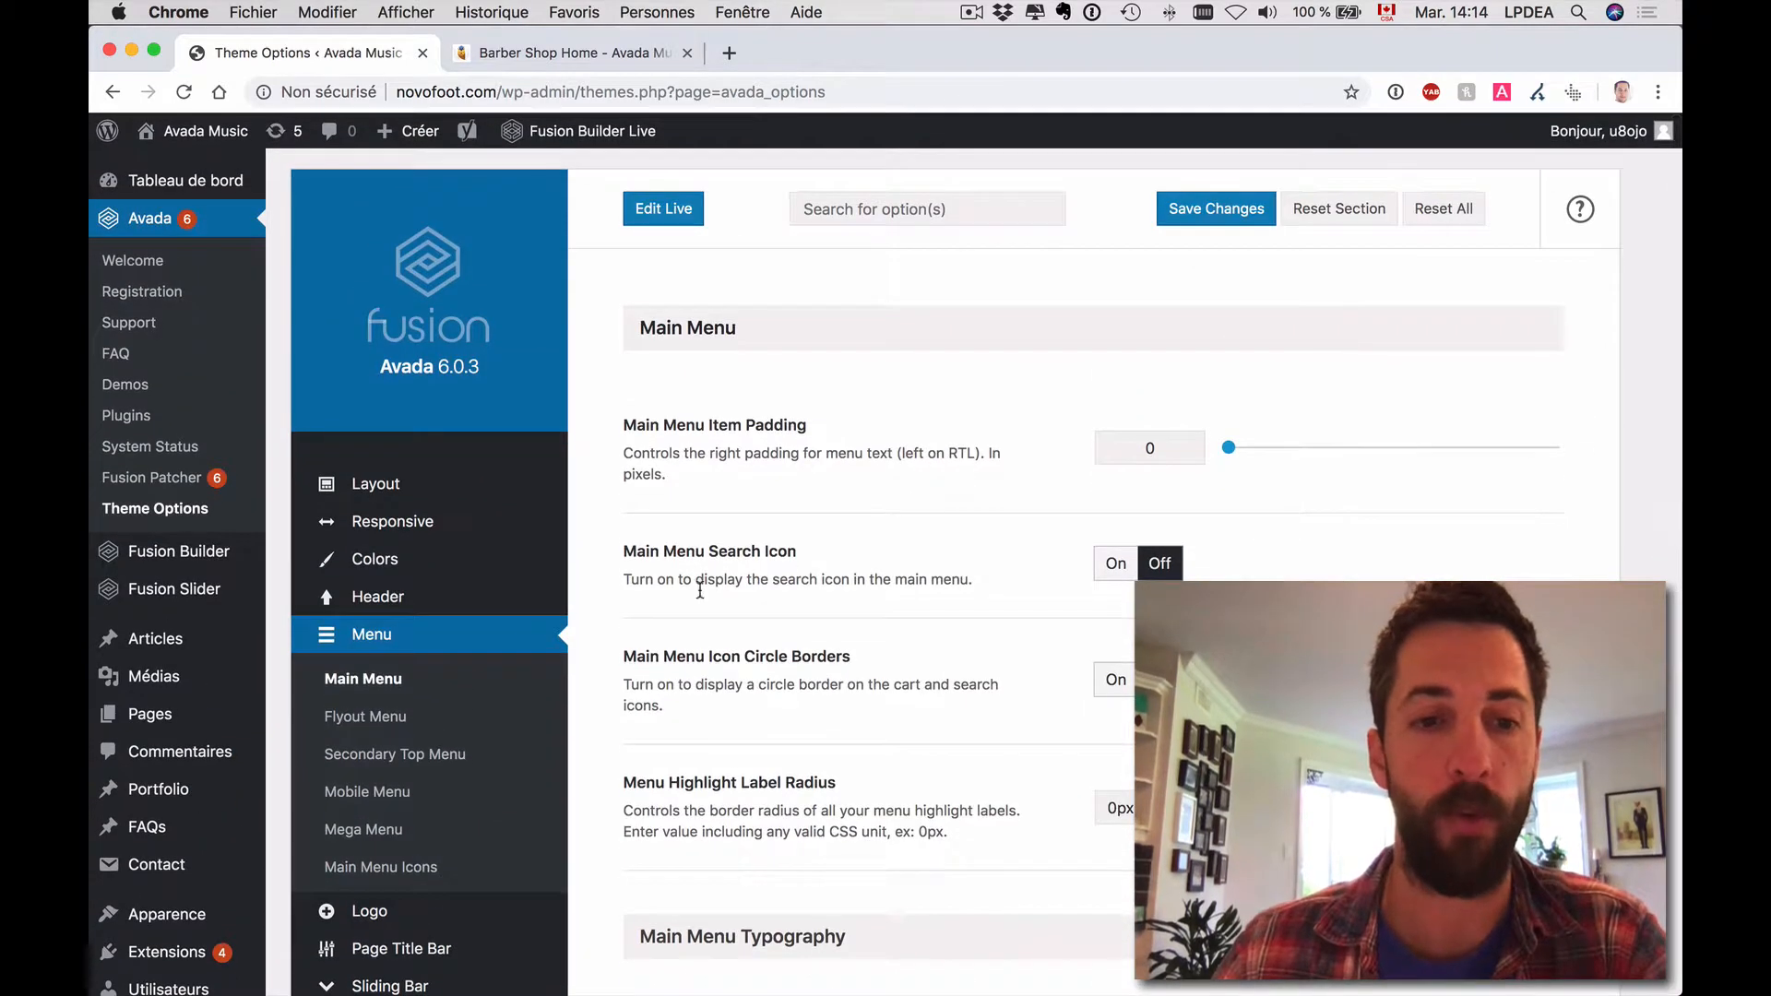
# Review the theme's Flyout Menu options and its Mobile Menu options.
pyautogui.click(354, 720)
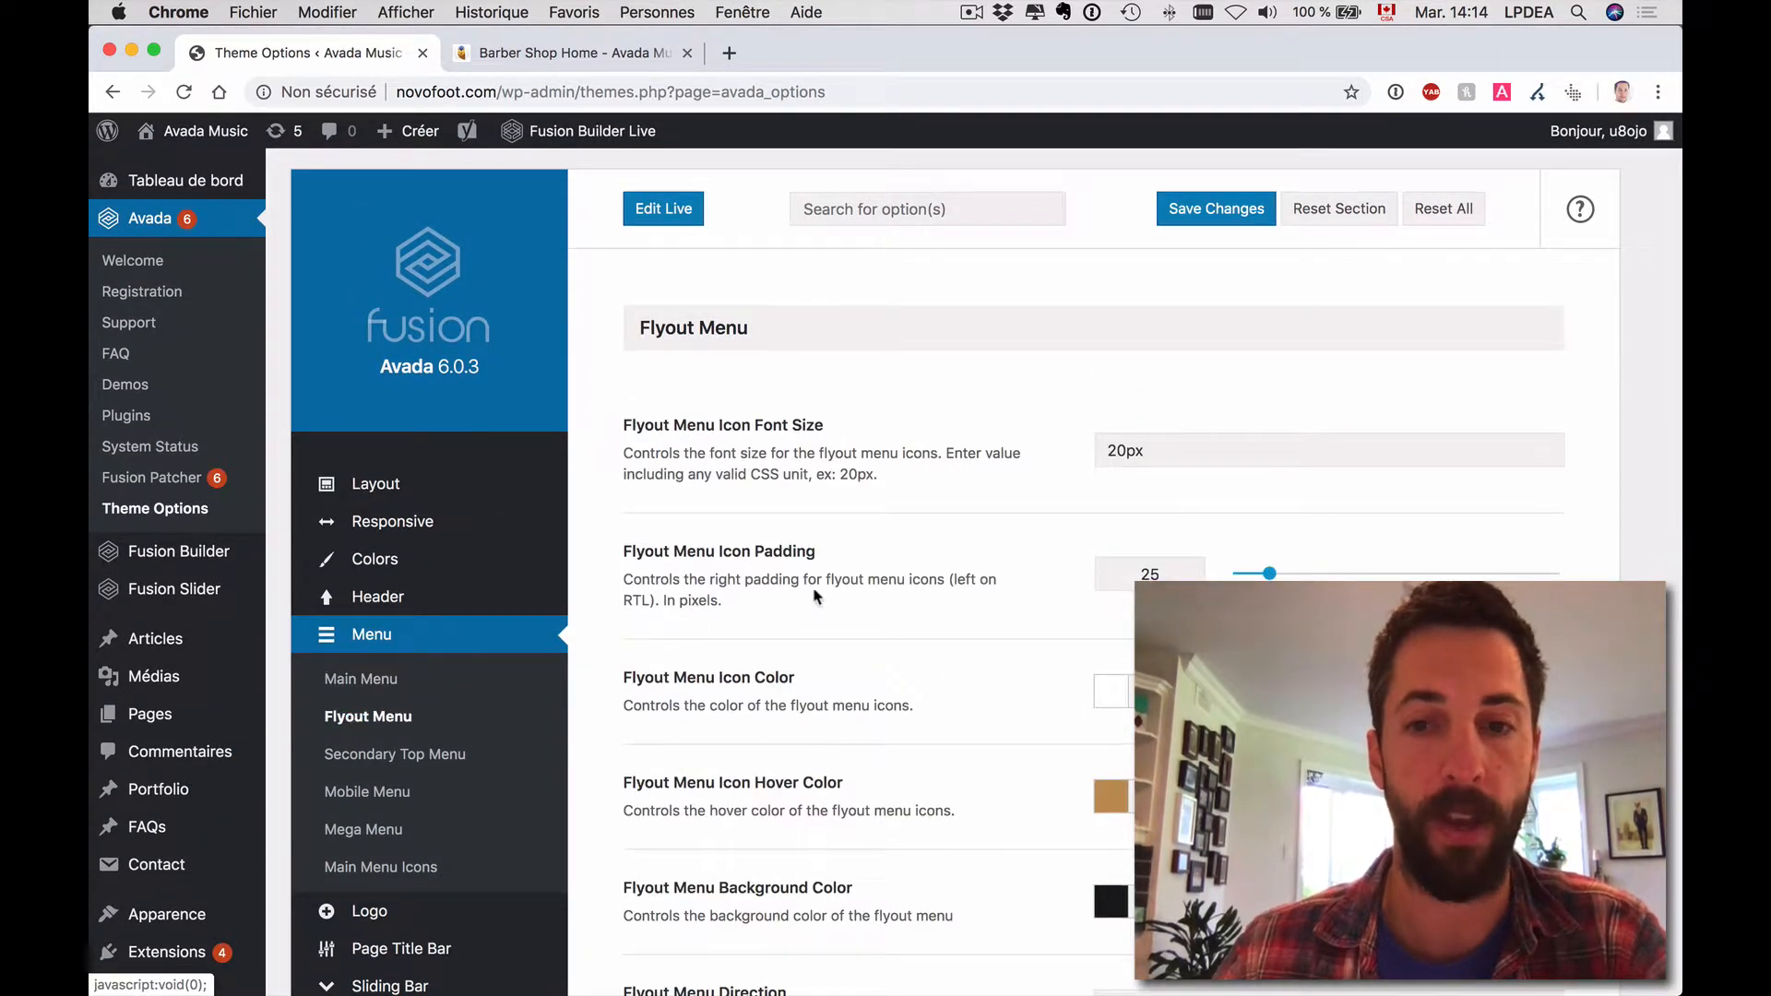
pyautogui.scroll(-5, 815, 597)
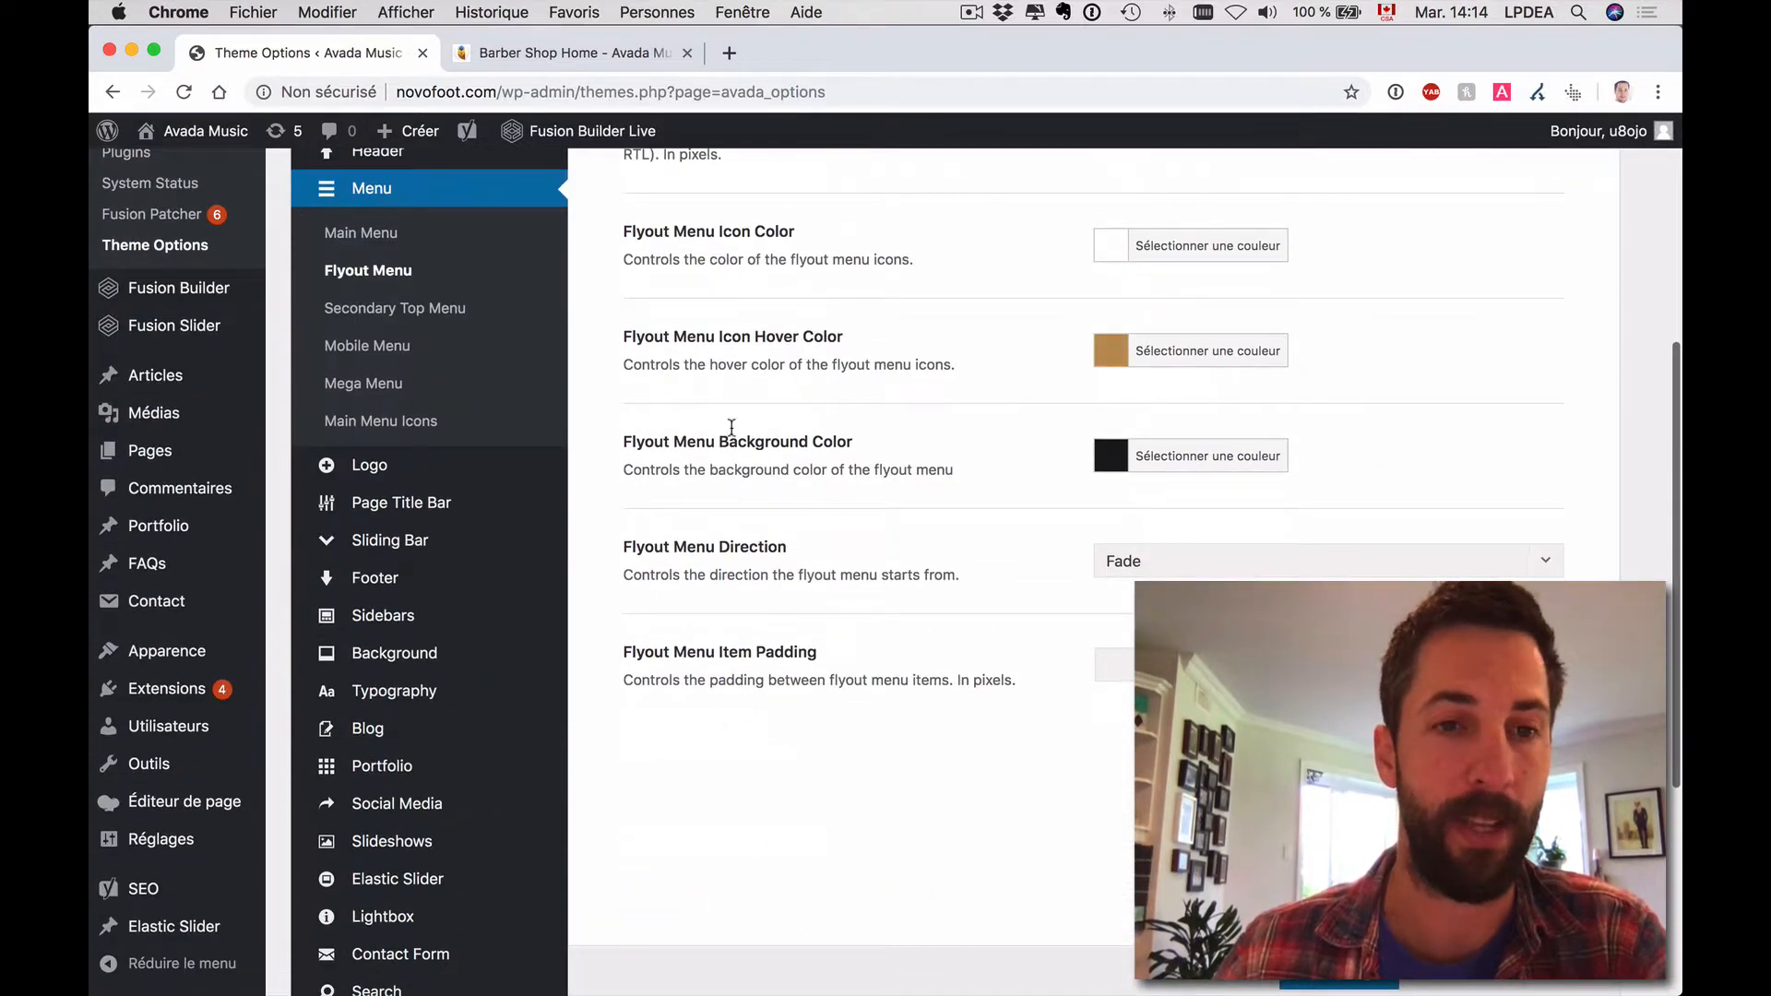
pyautogui.scroll(4, 734, 419)
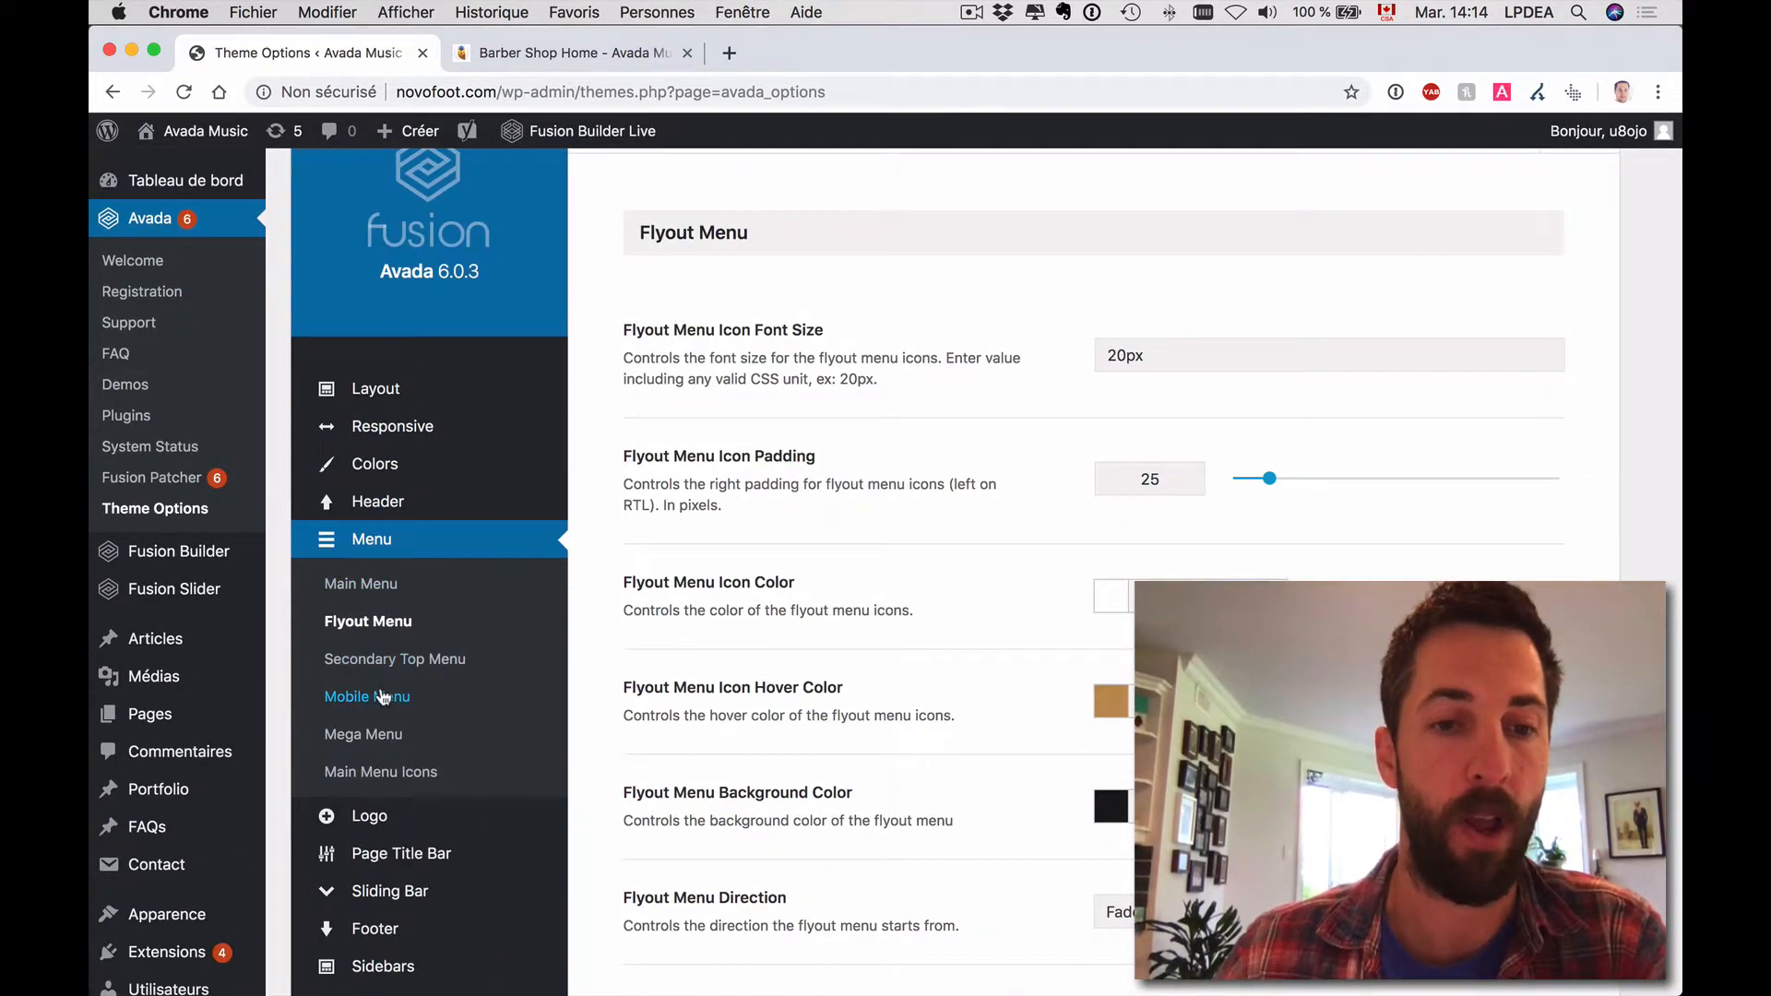
pyautogui.click(388, 693)
pyautogui.scroll(2, 754, 624)
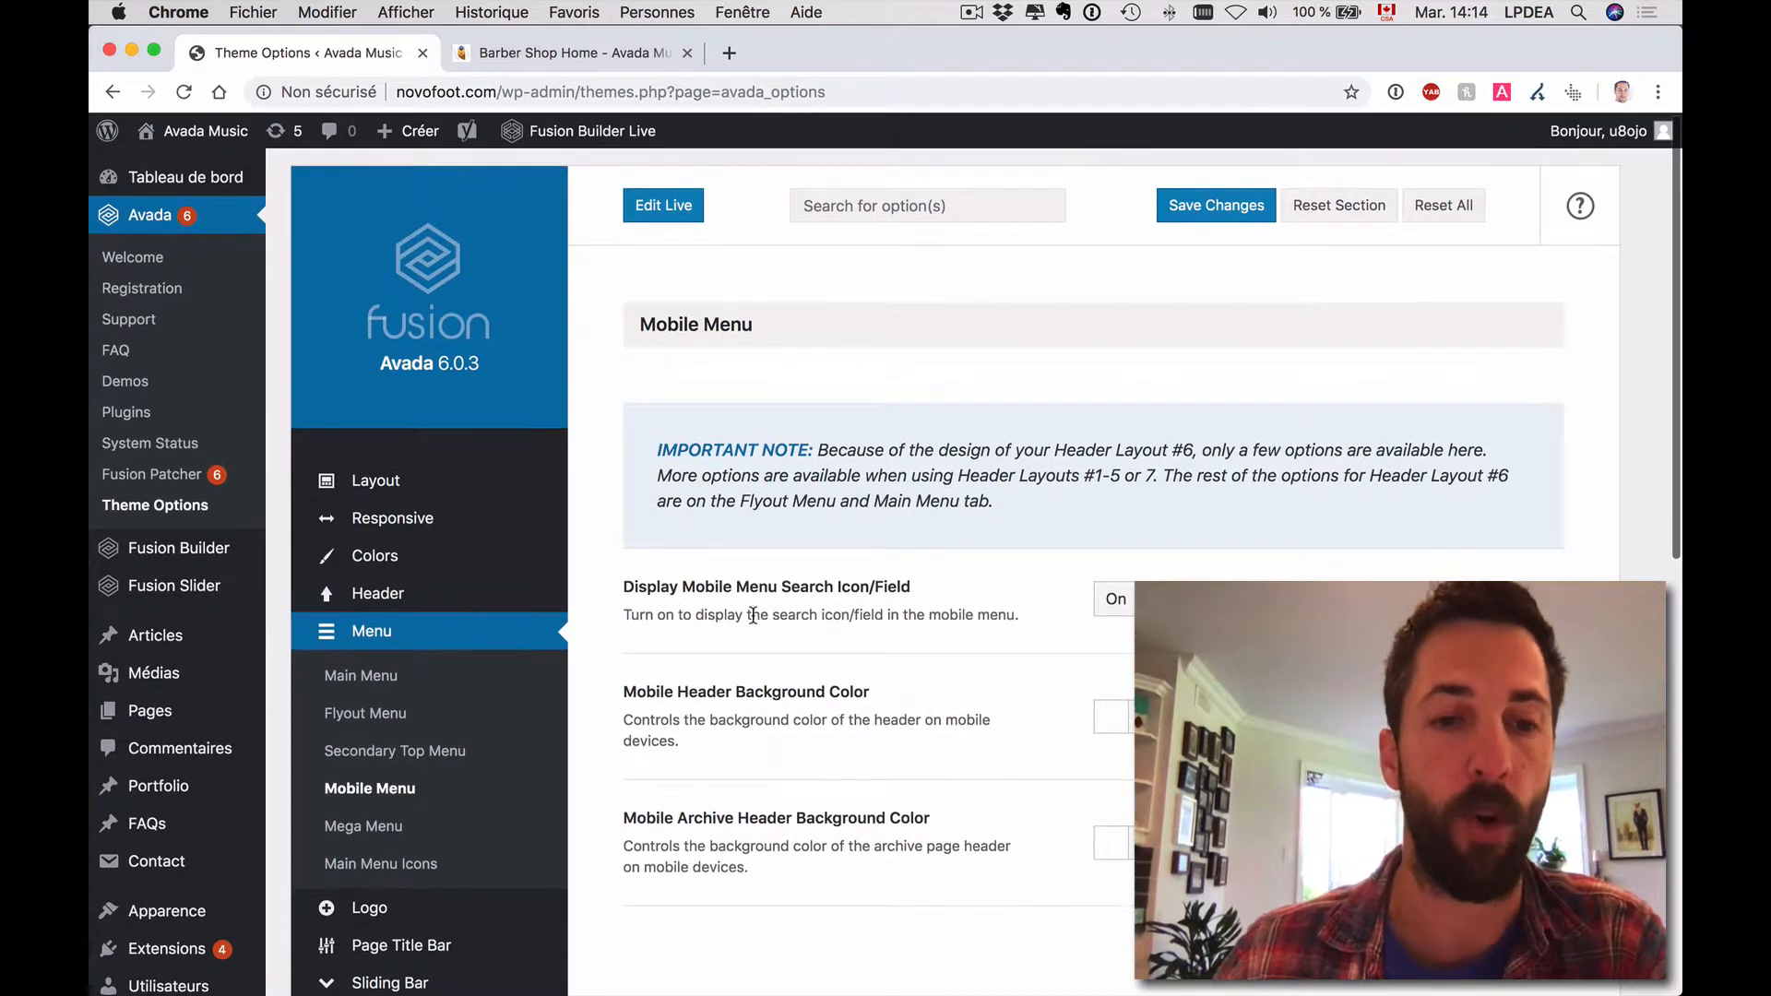
pyautogui.moveTo(556, 586)
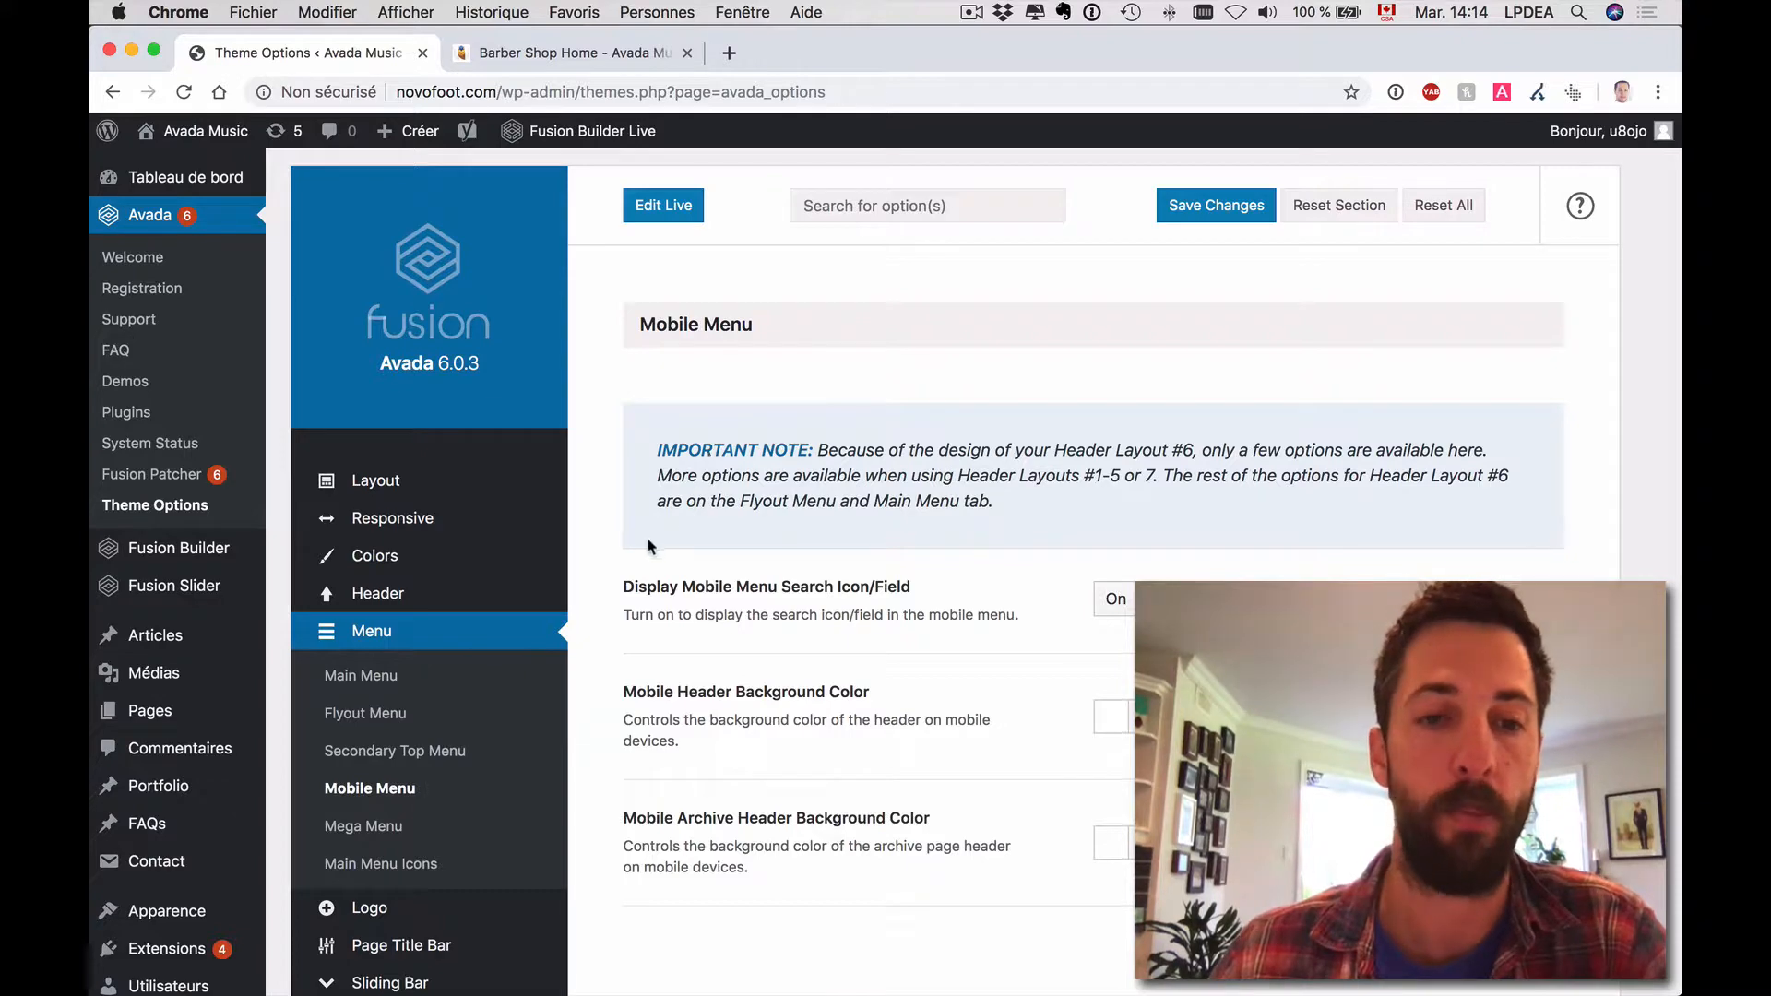
# Open the theme's Header Content options and examine the available header layouts.
pyautogui.moveTo(489, 602)
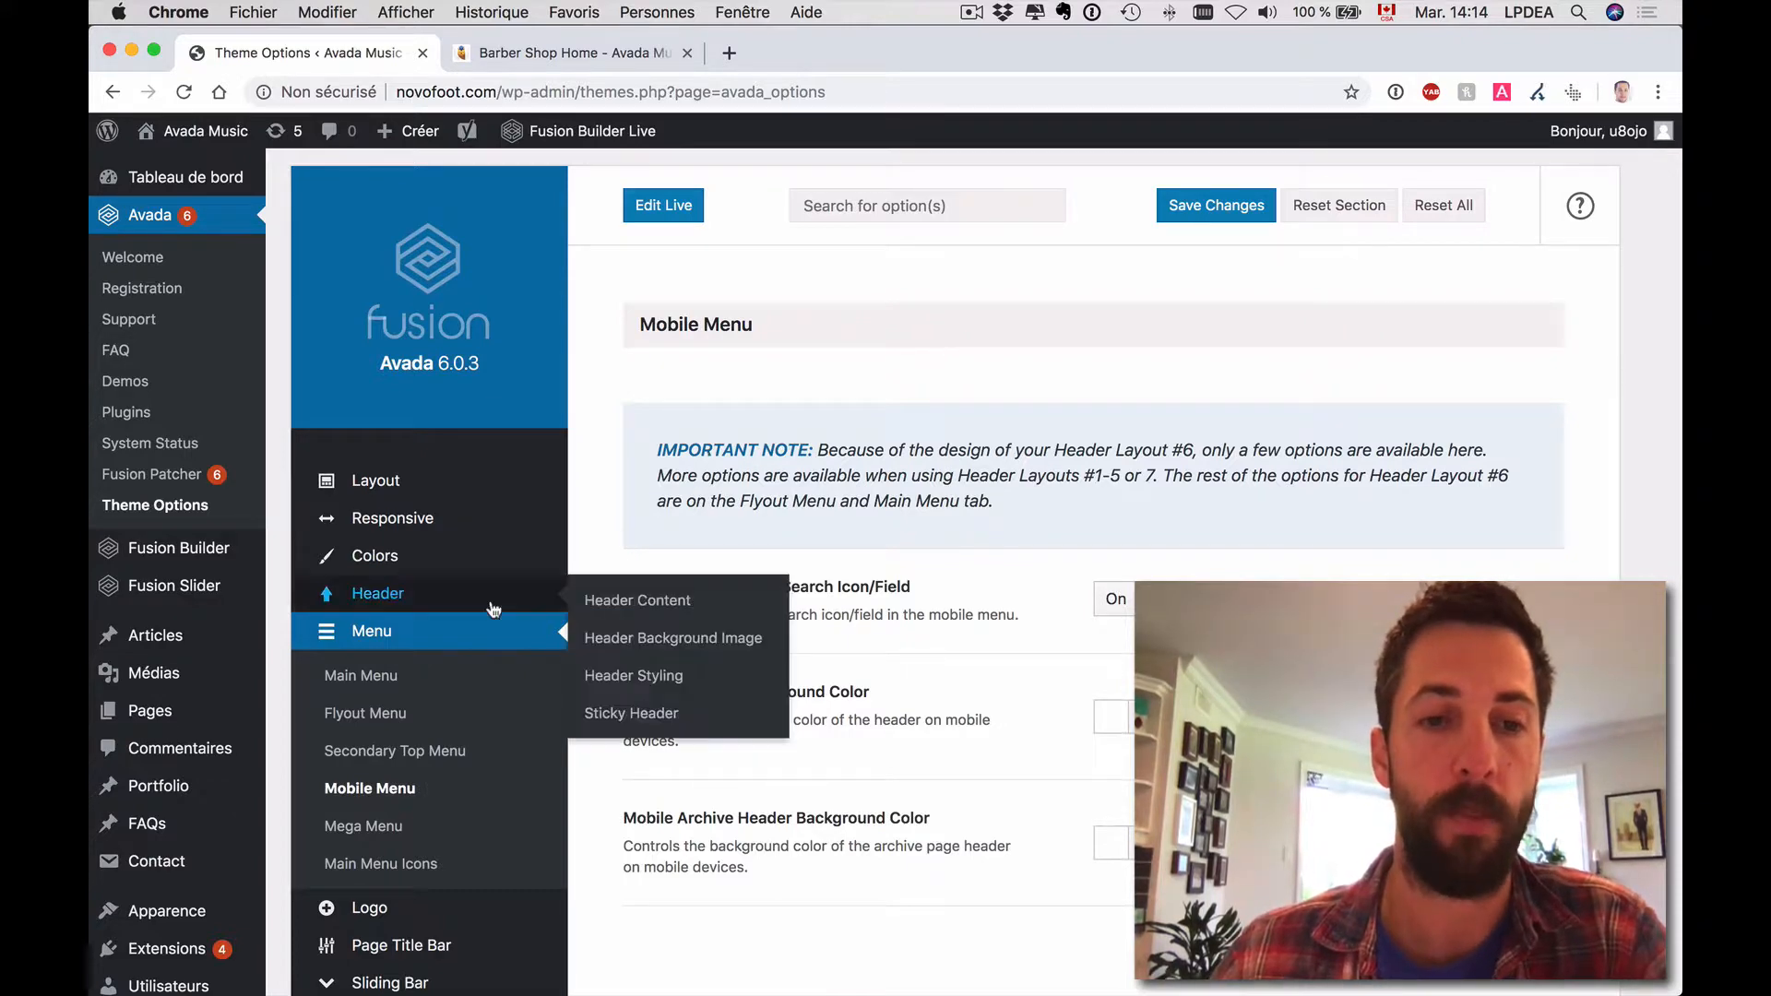
pyautogui.click(388, 598)
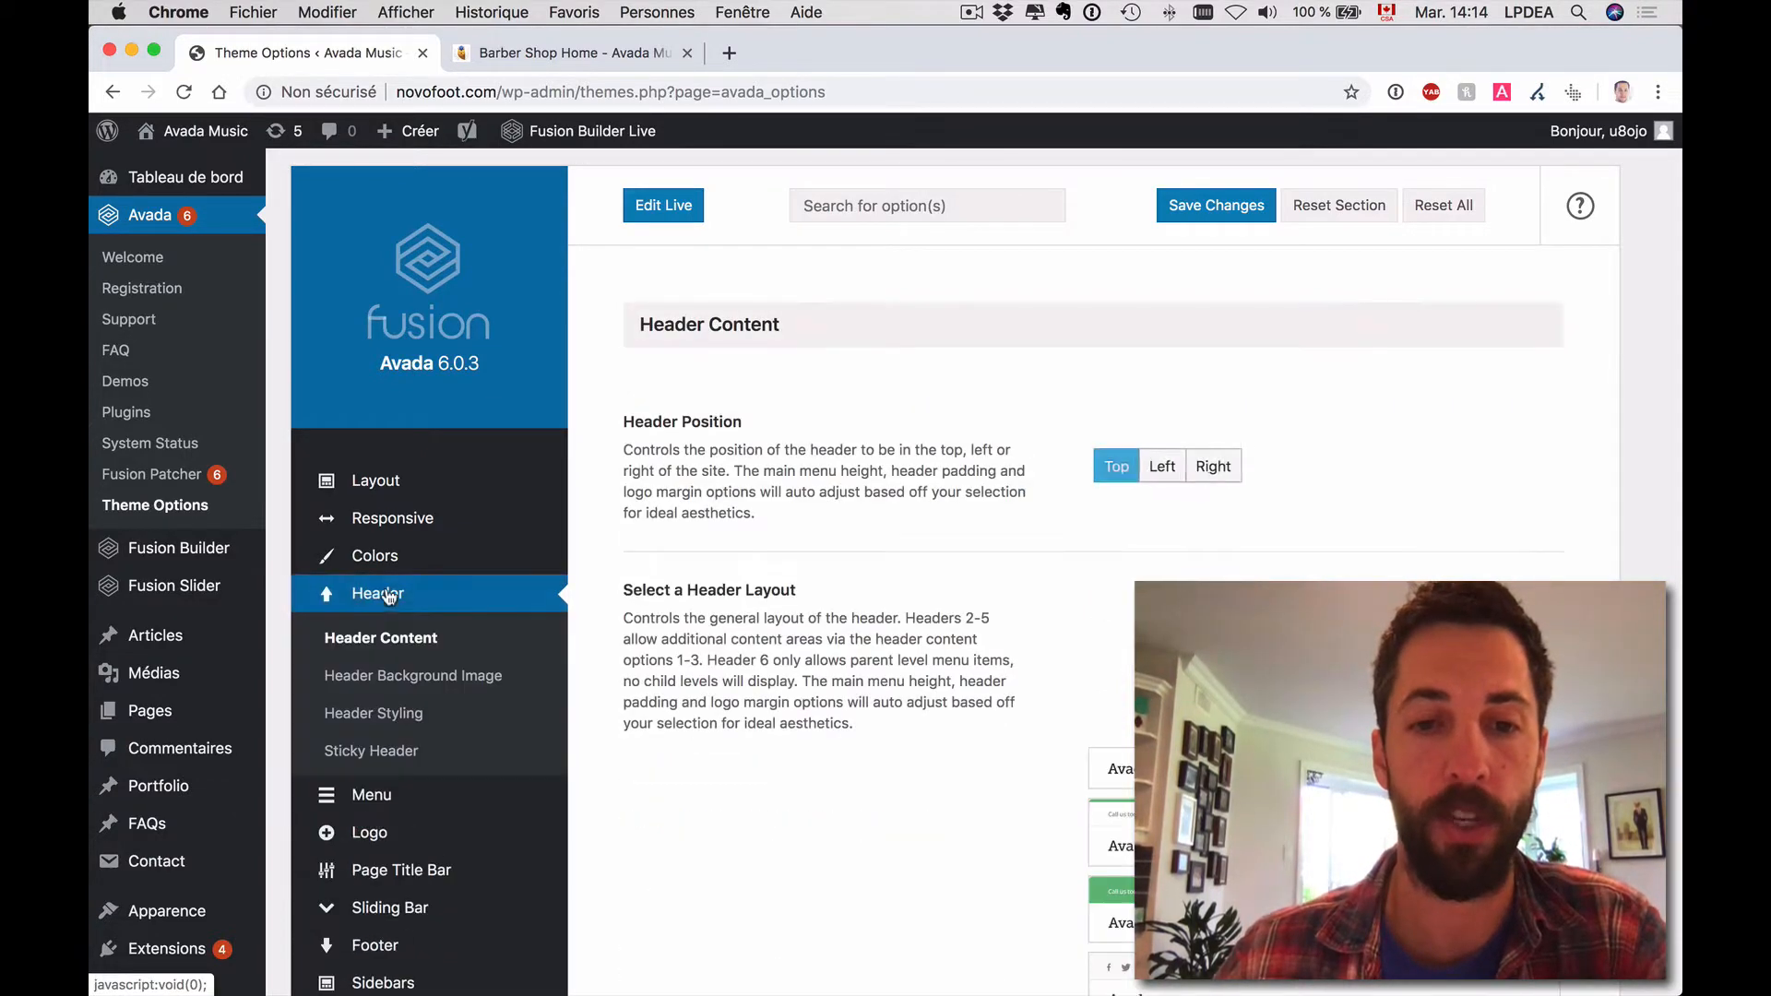
pyautogui.scroll(-5, 816, 567)
pyautogui.moveTo(1118, 658)
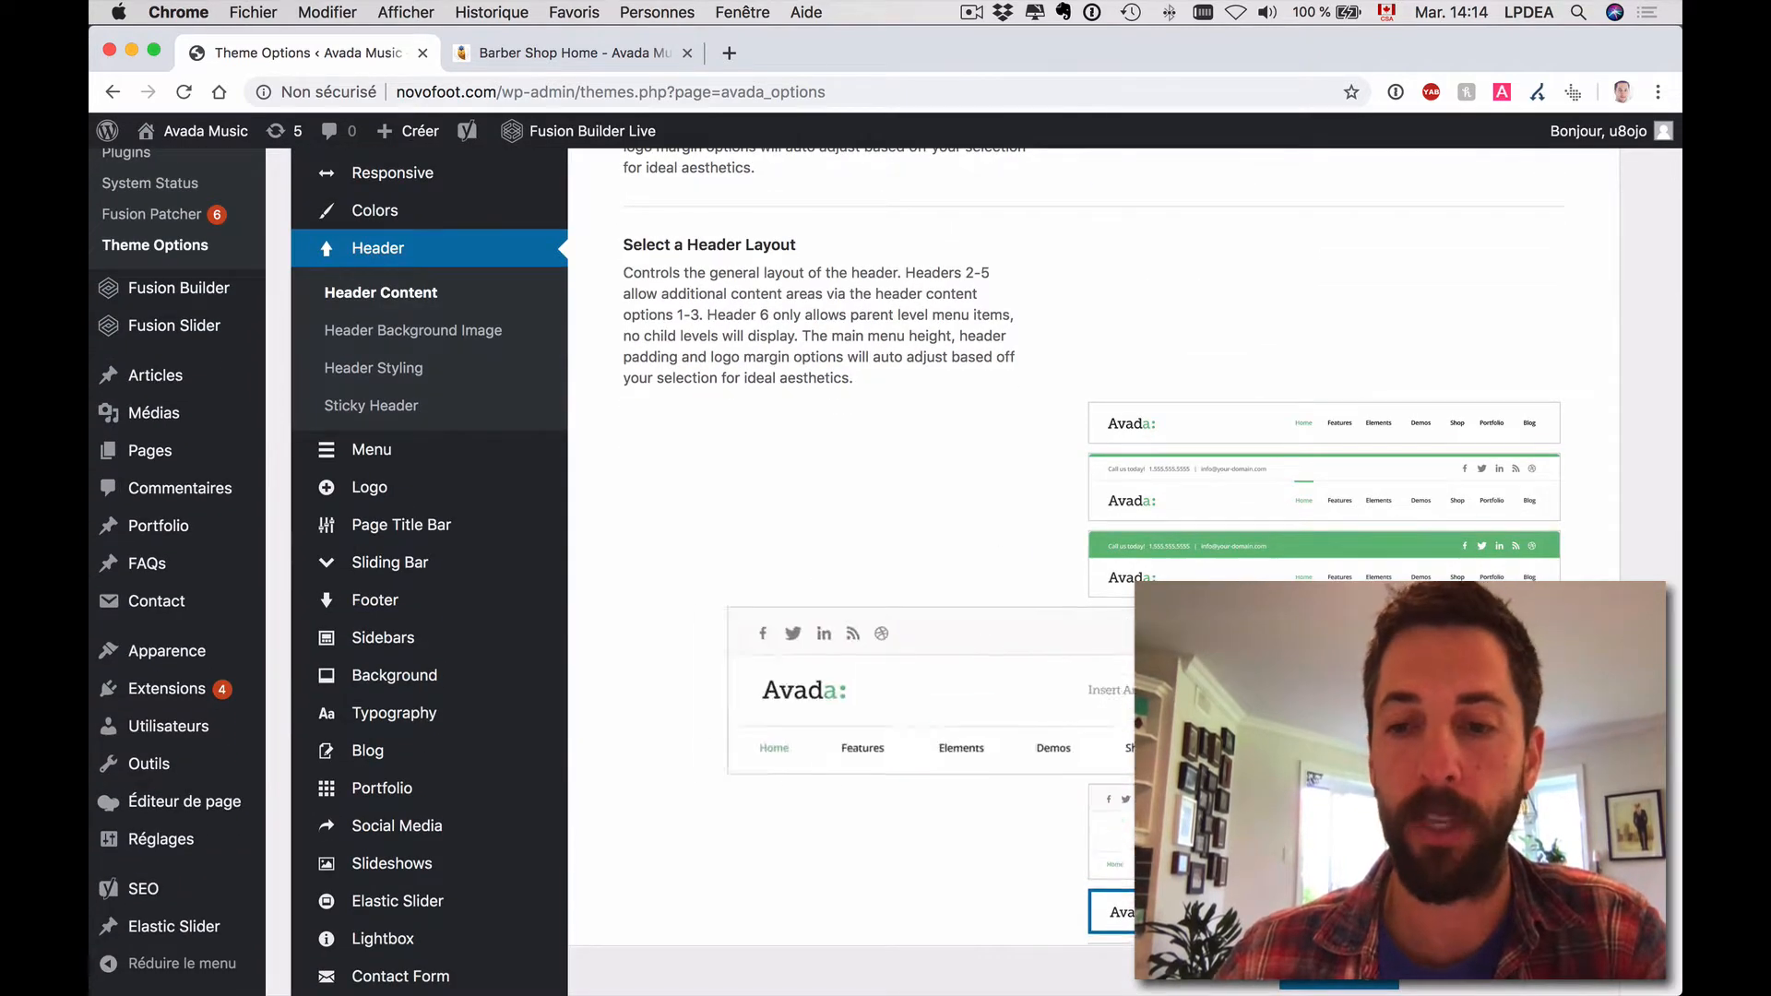
pyautogui.moveTo(1223, 565)
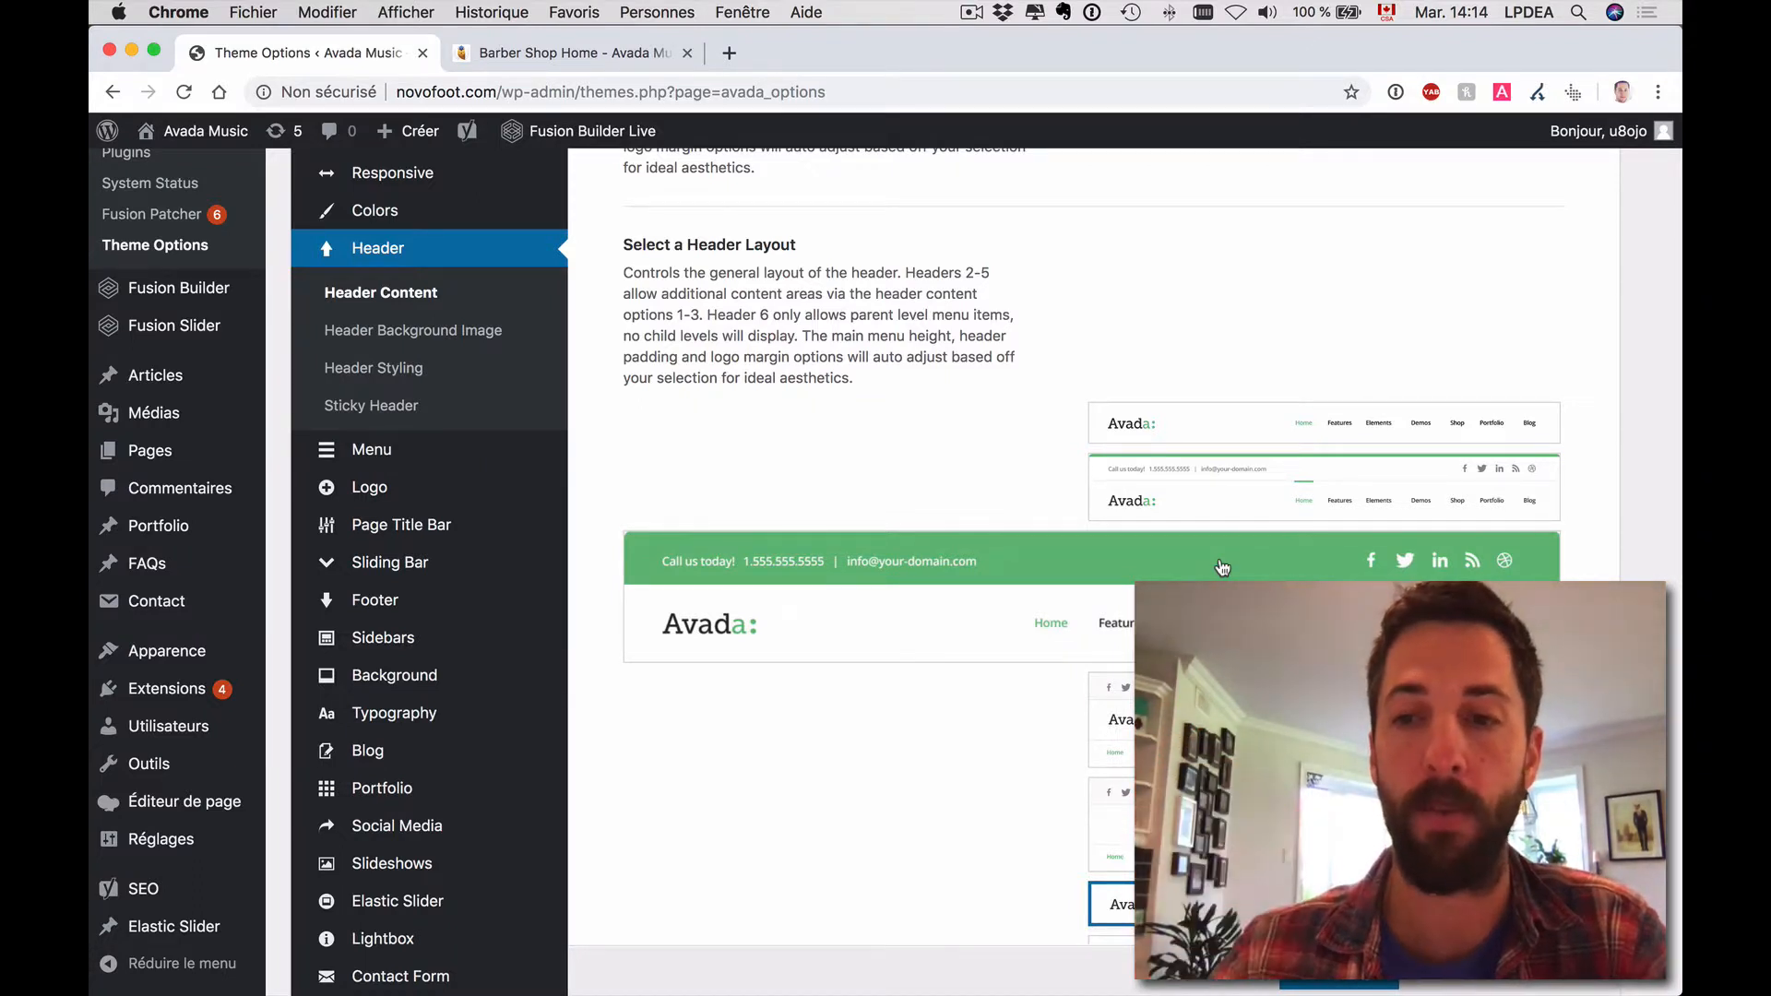
pyautogui.moveTo(1301, 441)
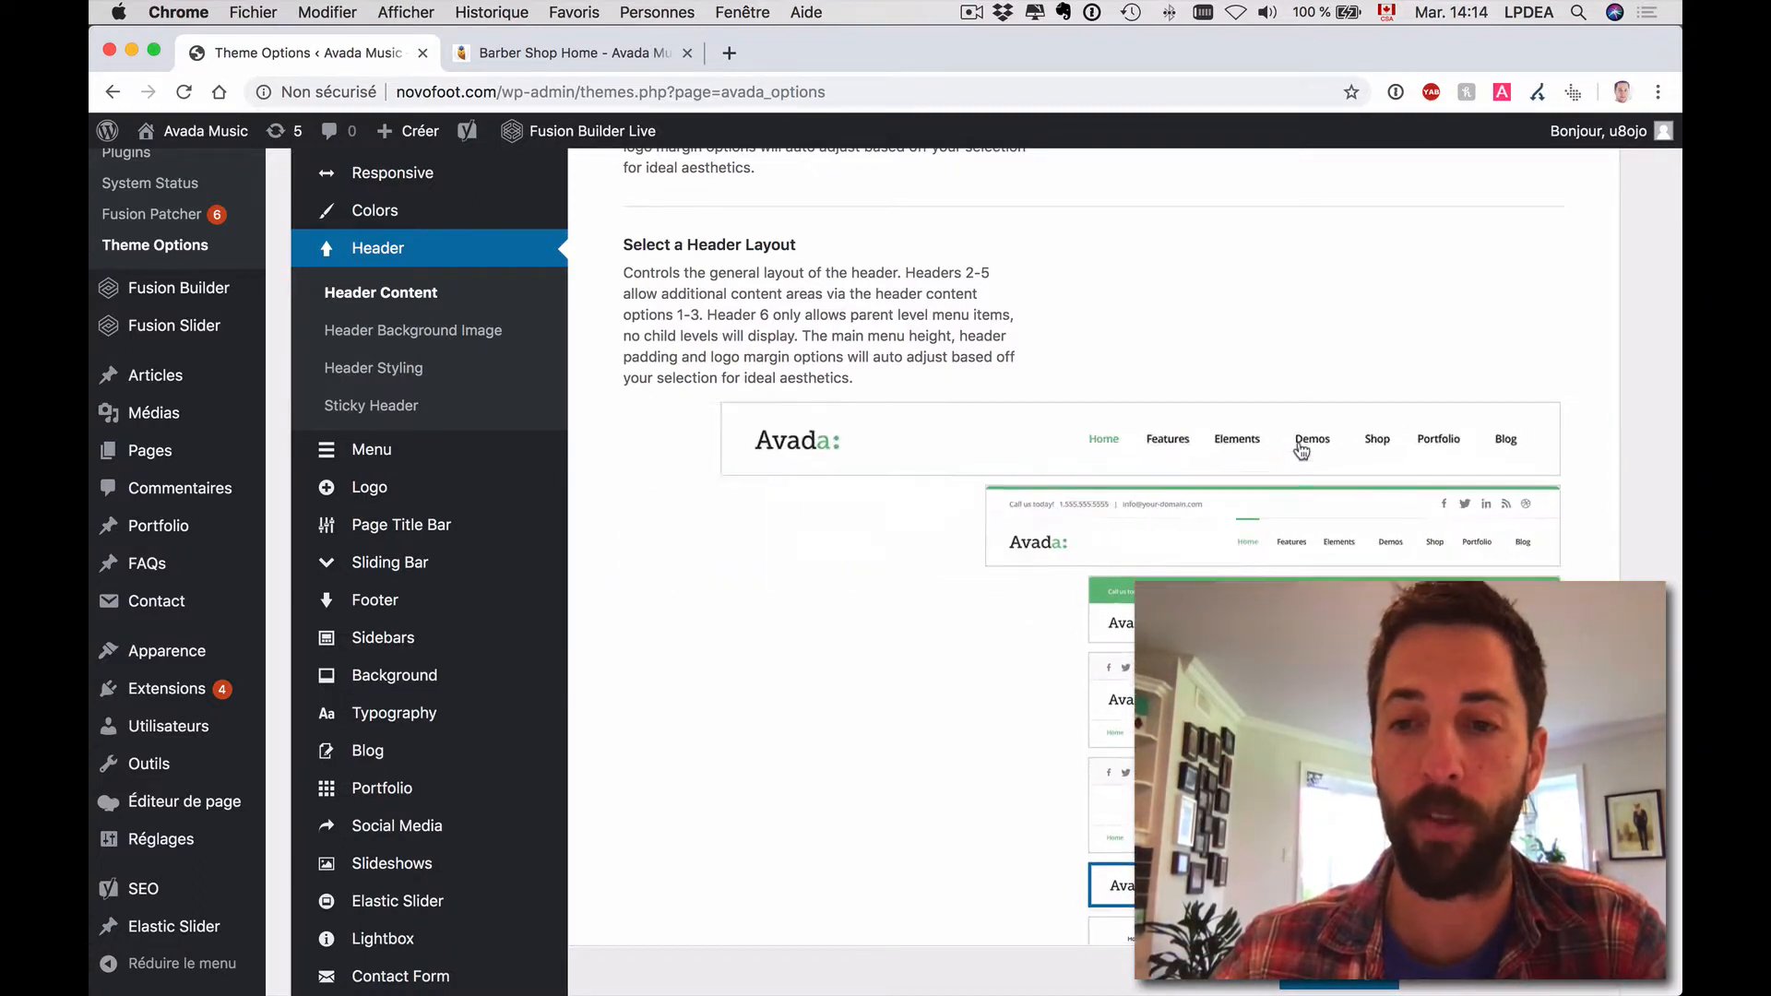
pyautogui.moveTo(1287, 595)
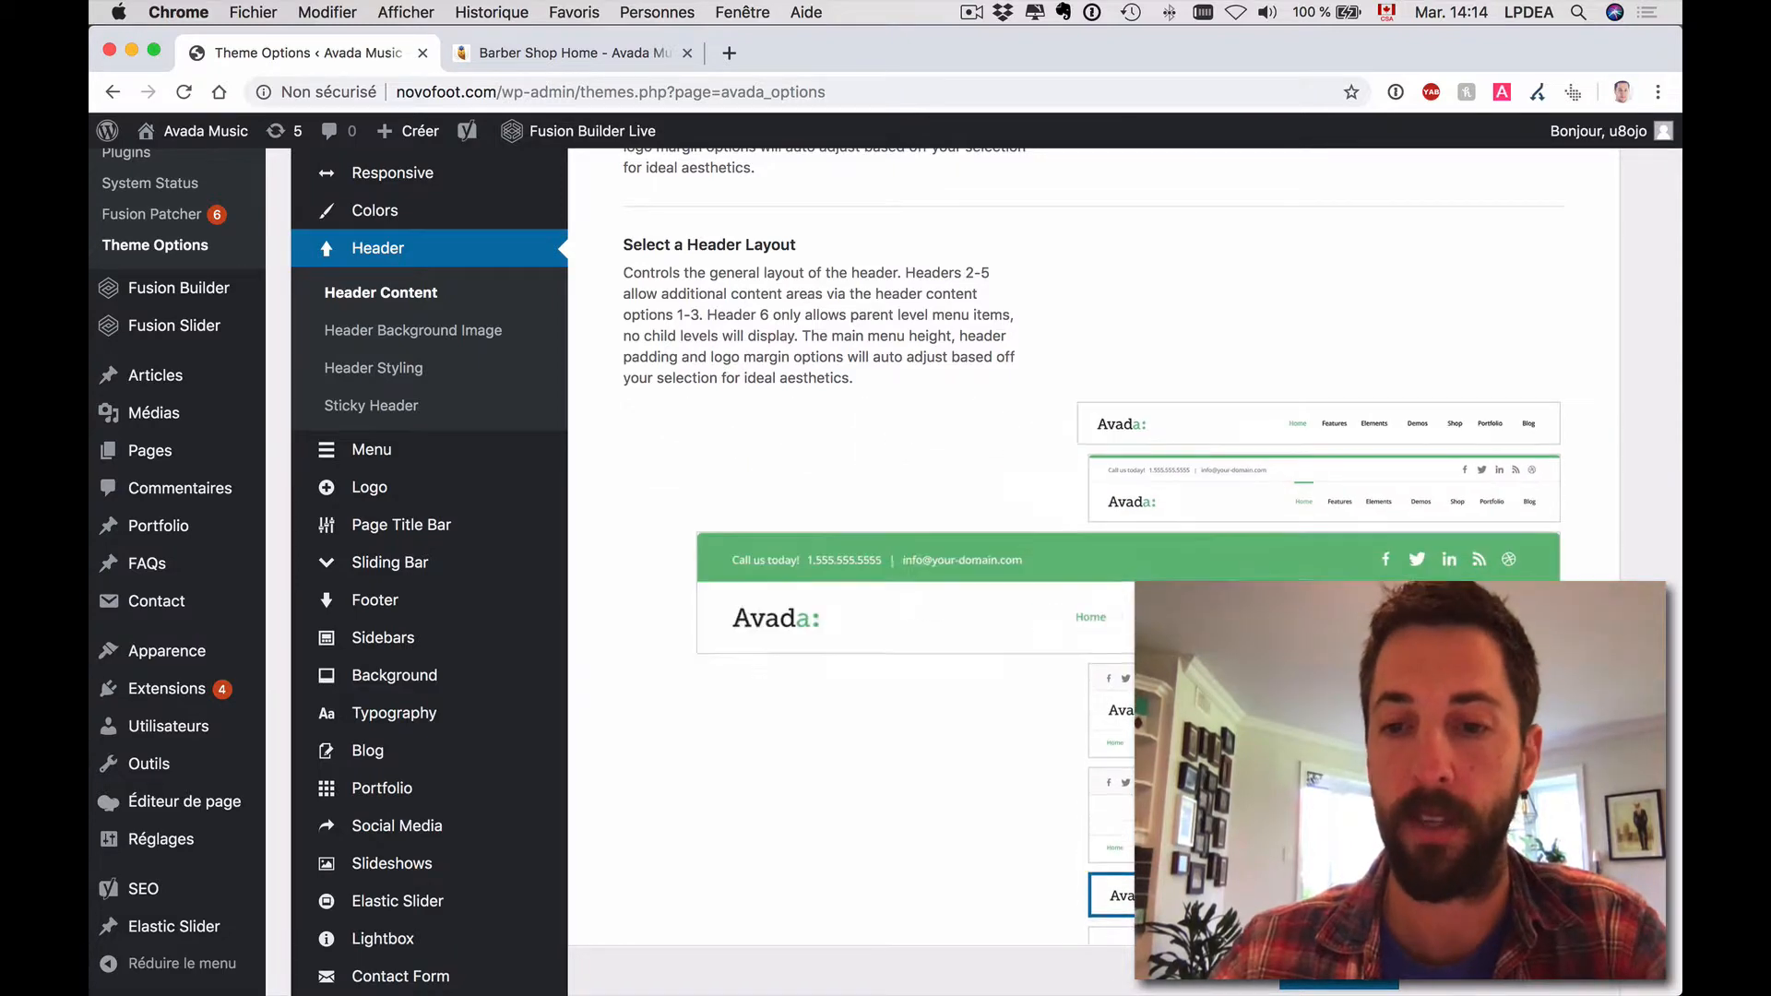
pyautogui.moveTo(1287, 697)
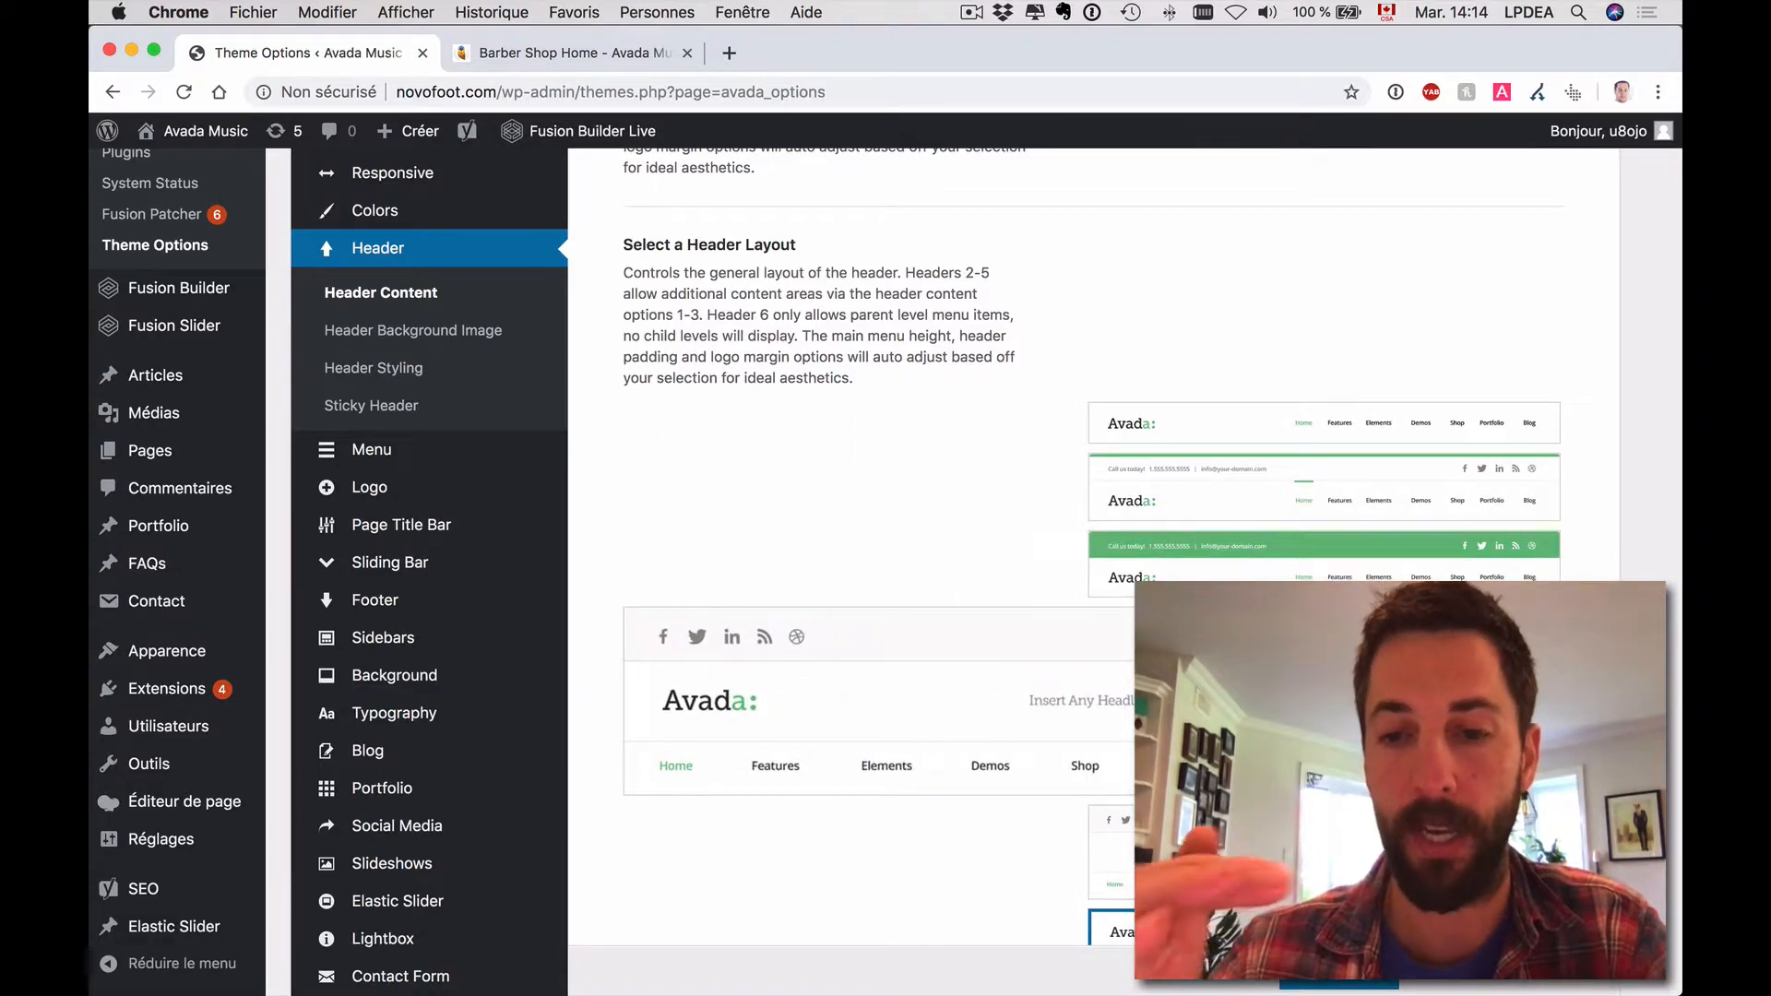
pyautogui.scroll(-5, 1287, 697)
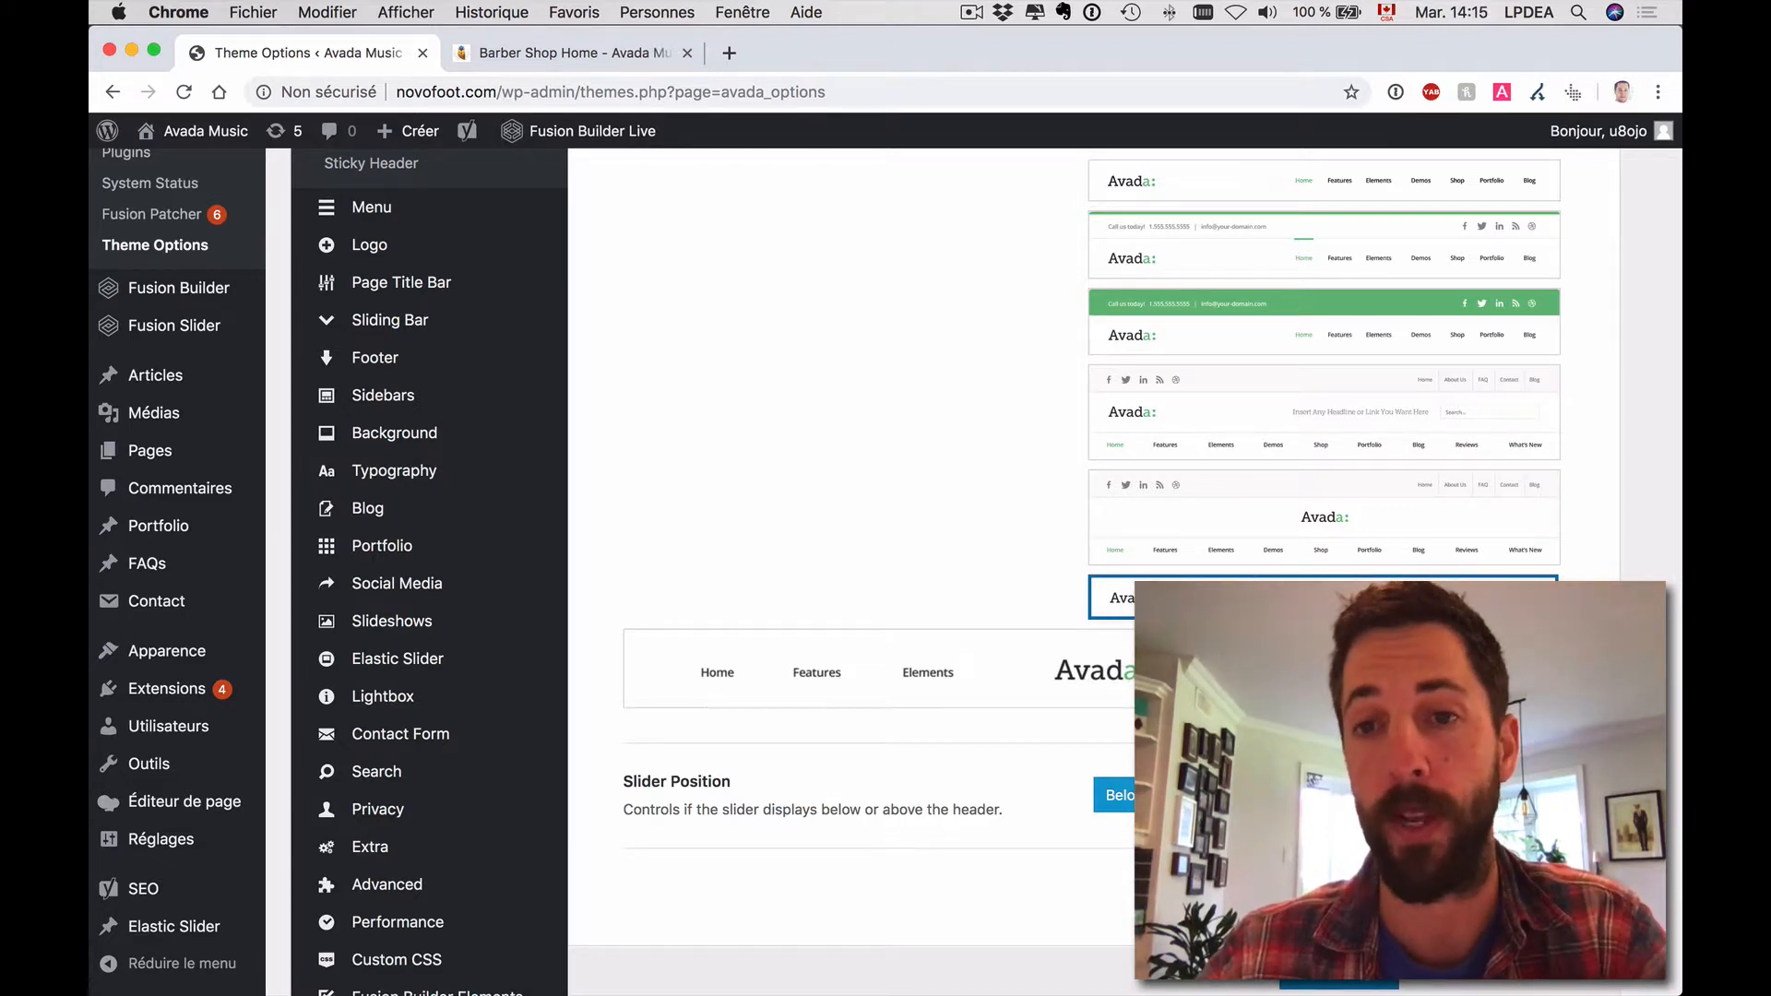
pyautogui.scroll(8, 1009, 459)
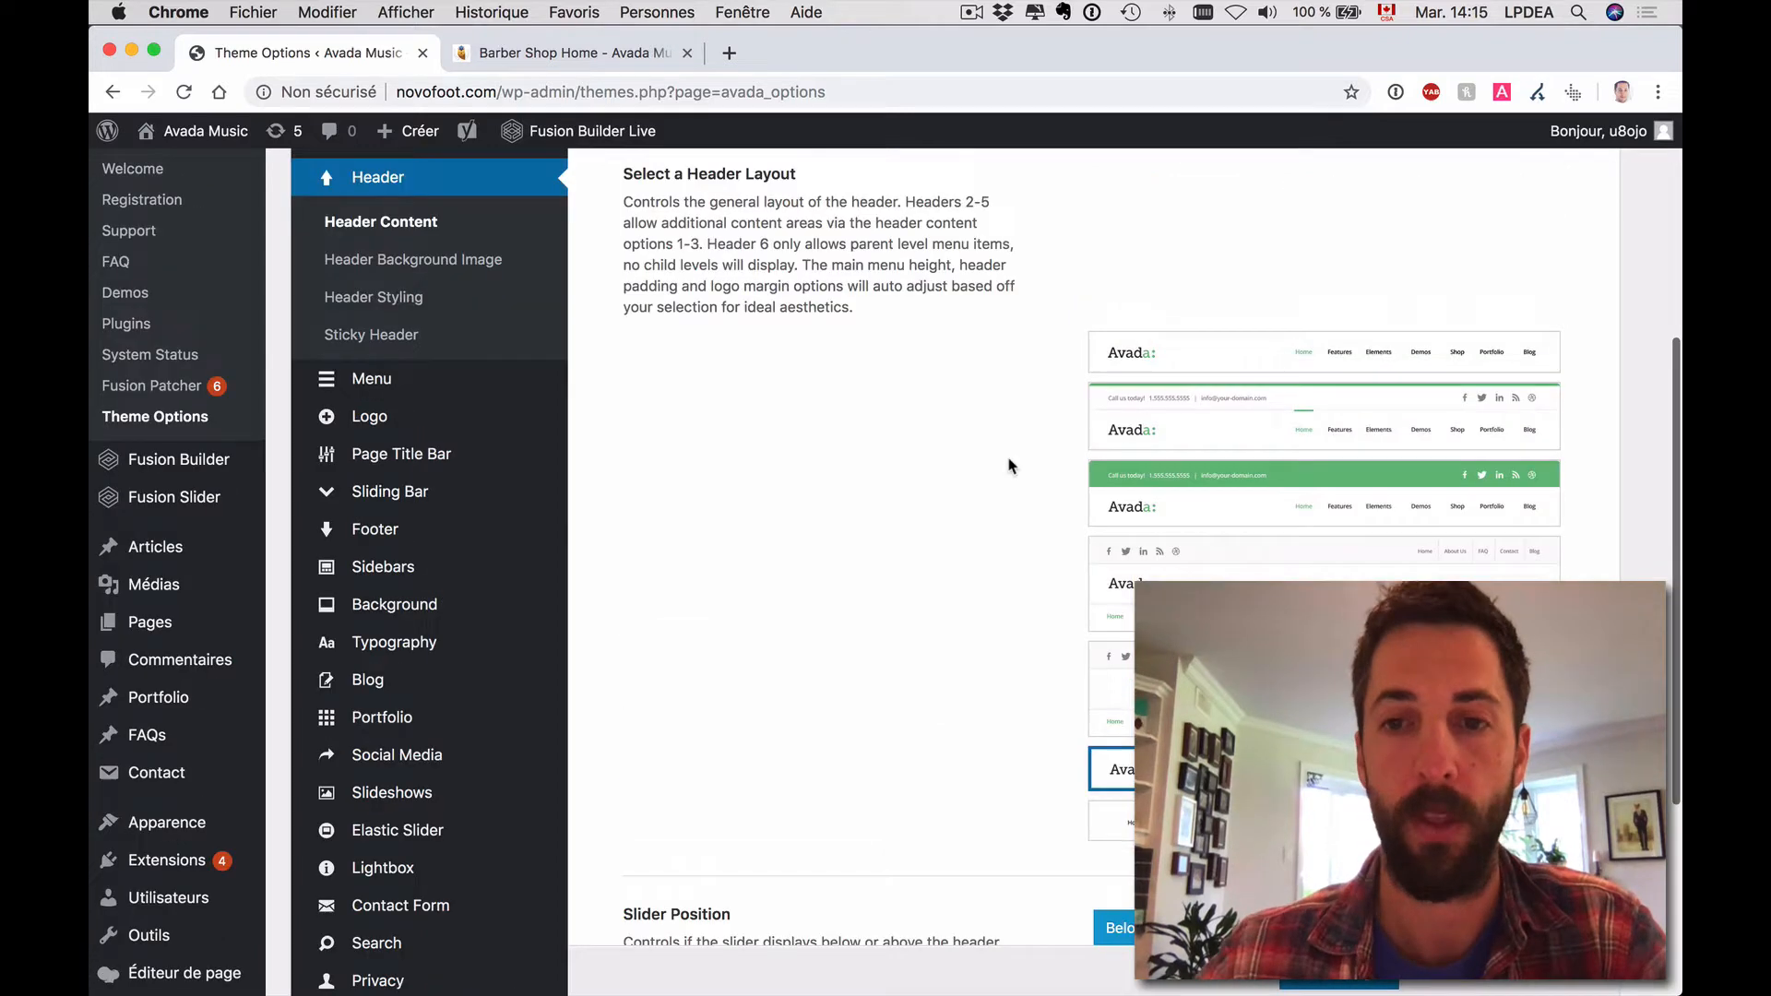